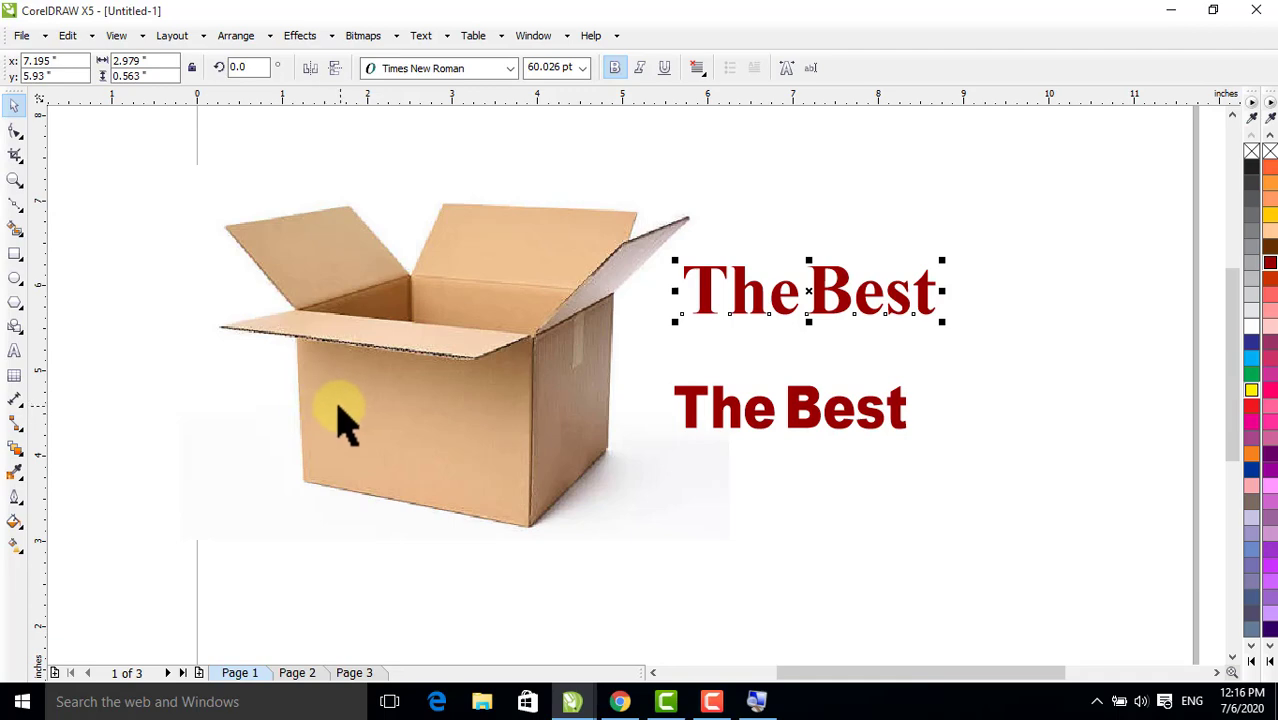
# Step: Look through the car picture on page 2 and the book cover designs on page 3, and return to page 1
pyautogui.click(297, 673)
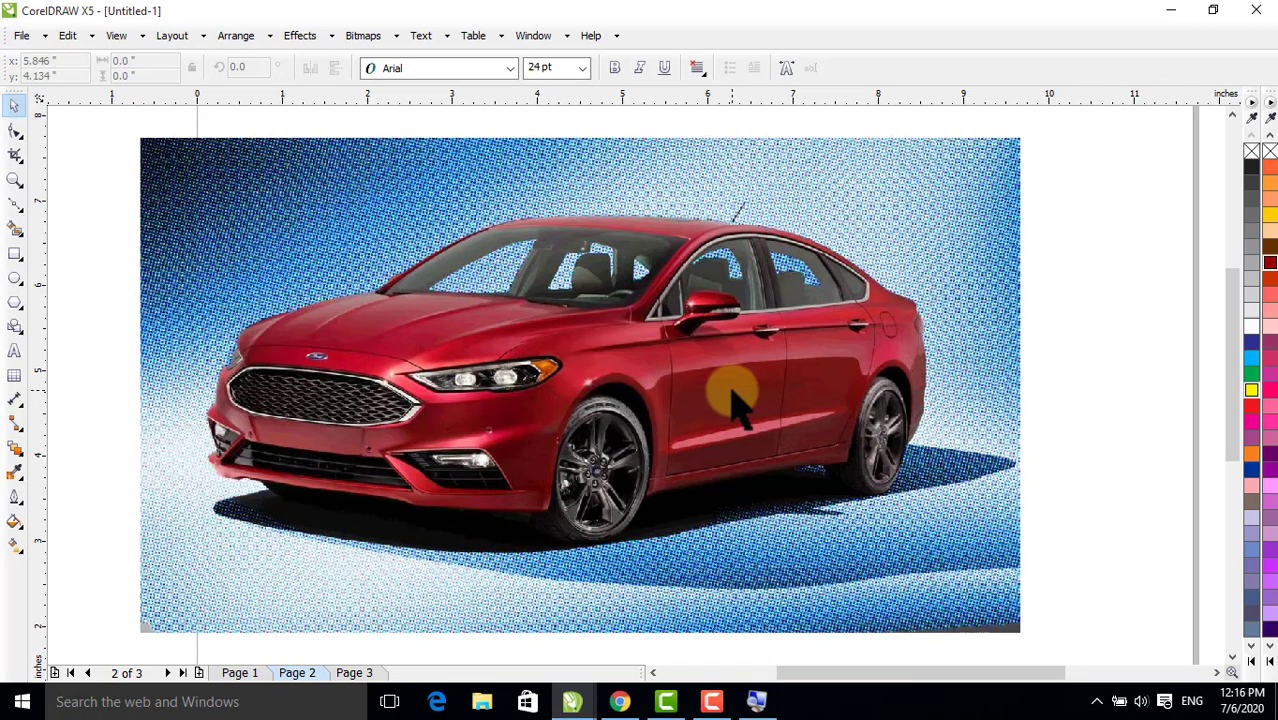
pyautogui.click(355, 673)
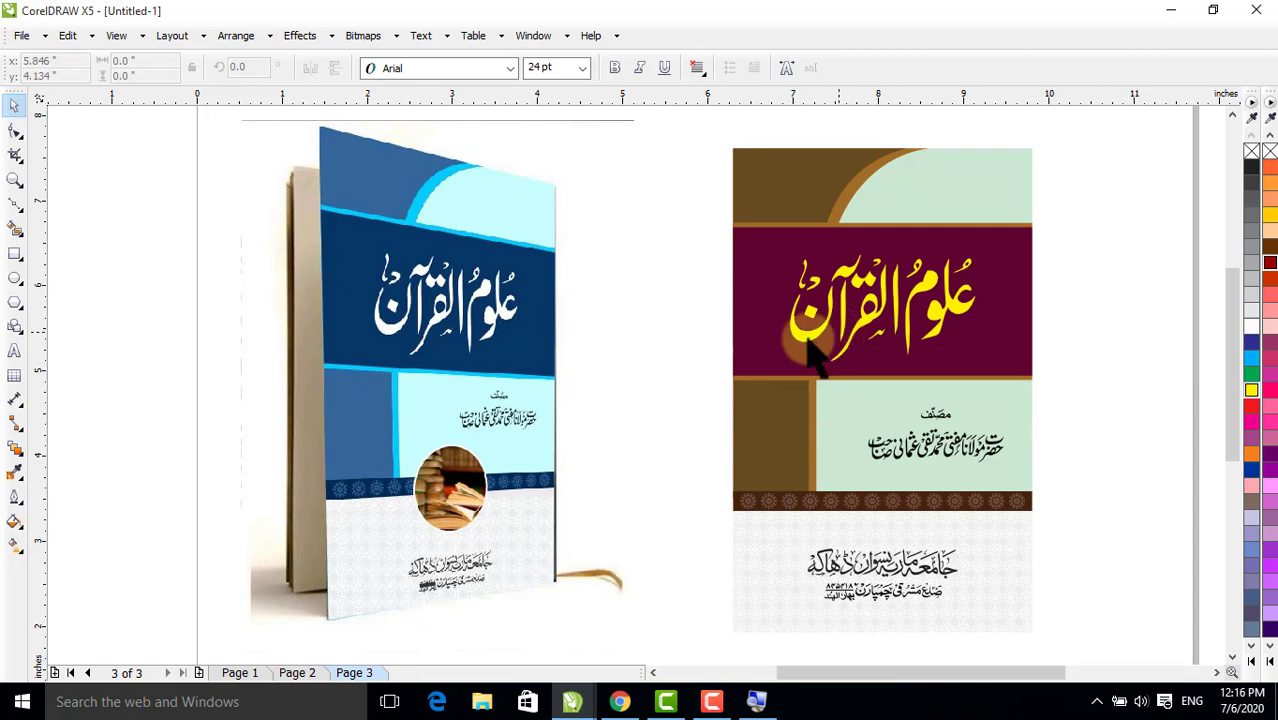
pyautogui.hotkey('ctrl', 'Tab')
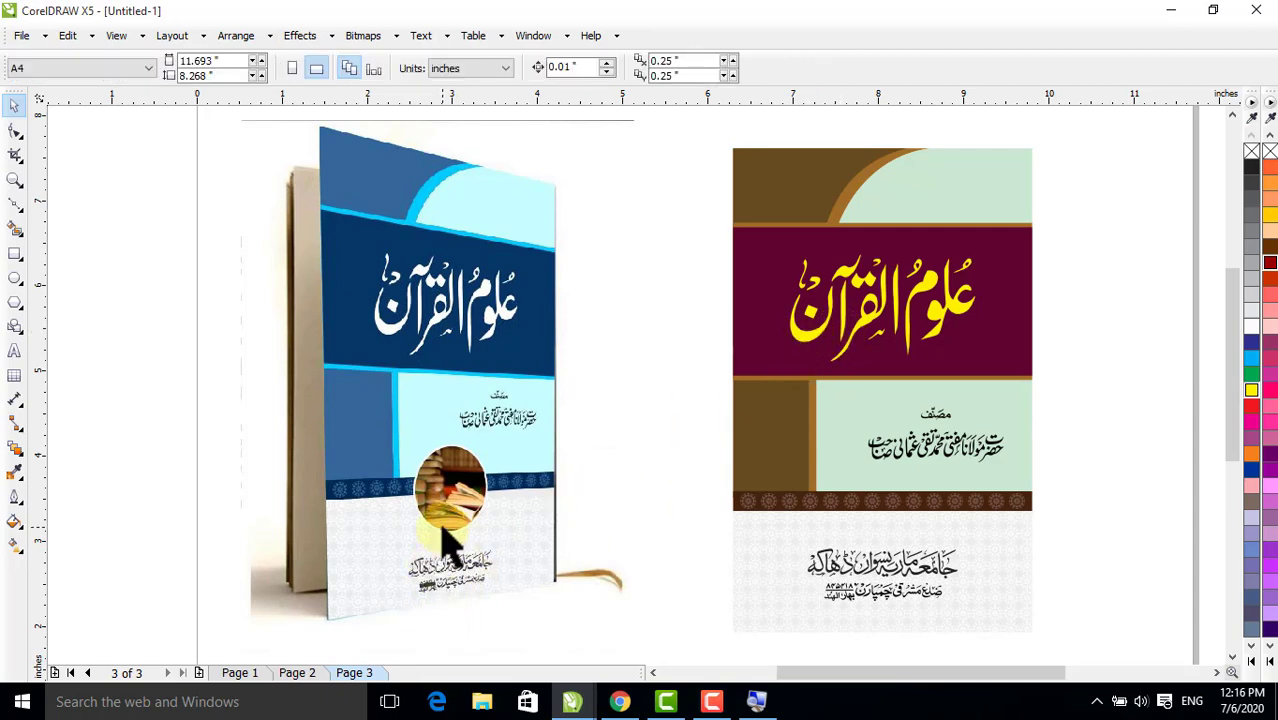
pyautogui.hotkey('ctrl', 'Tab')
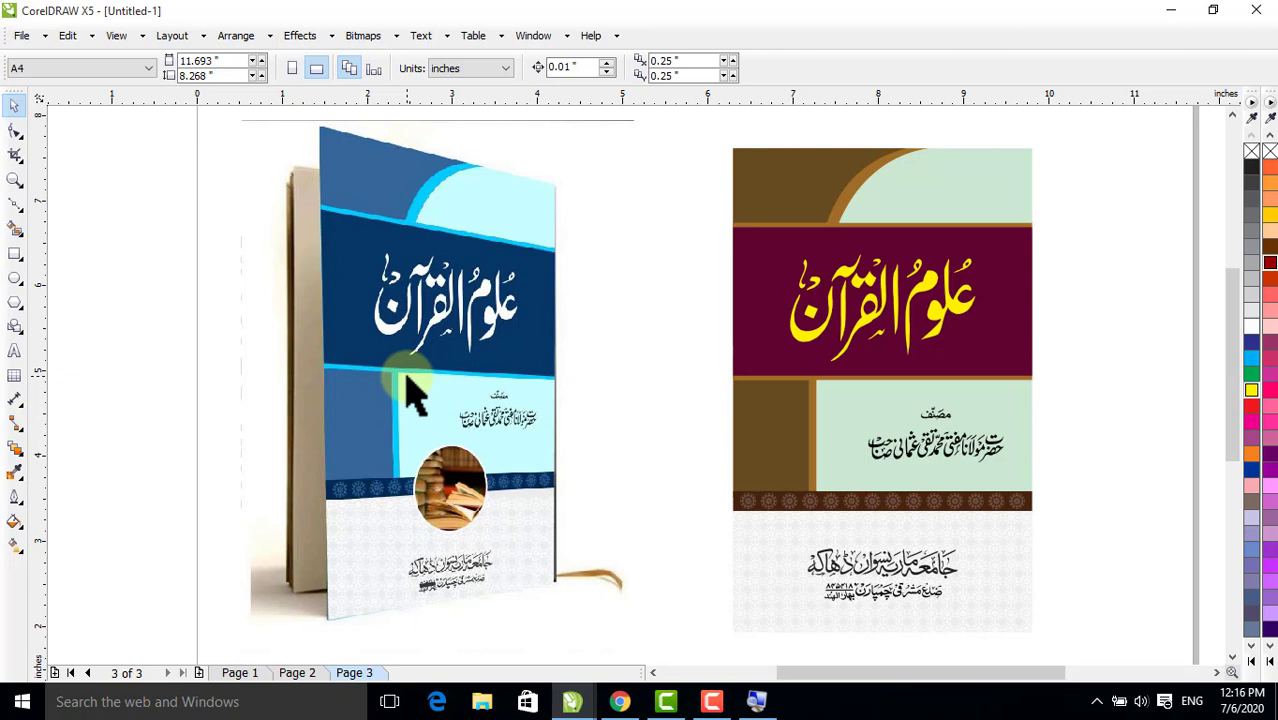
pyautogui.click(236, 673)
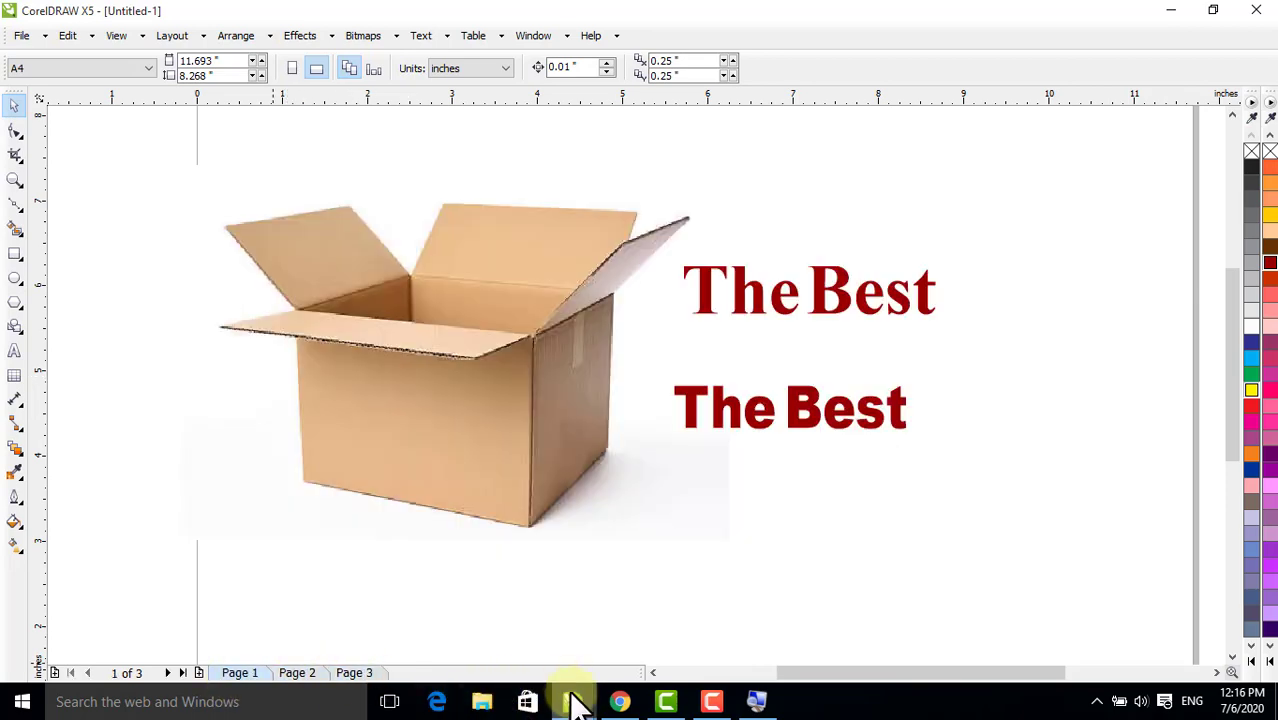
# Step: Subscribe to the Ajaz Computers channel in Chrome with notifications turned on, and return to the Untitled-1 drawing in CorelDRAW
pyautogui.click(624, 704)
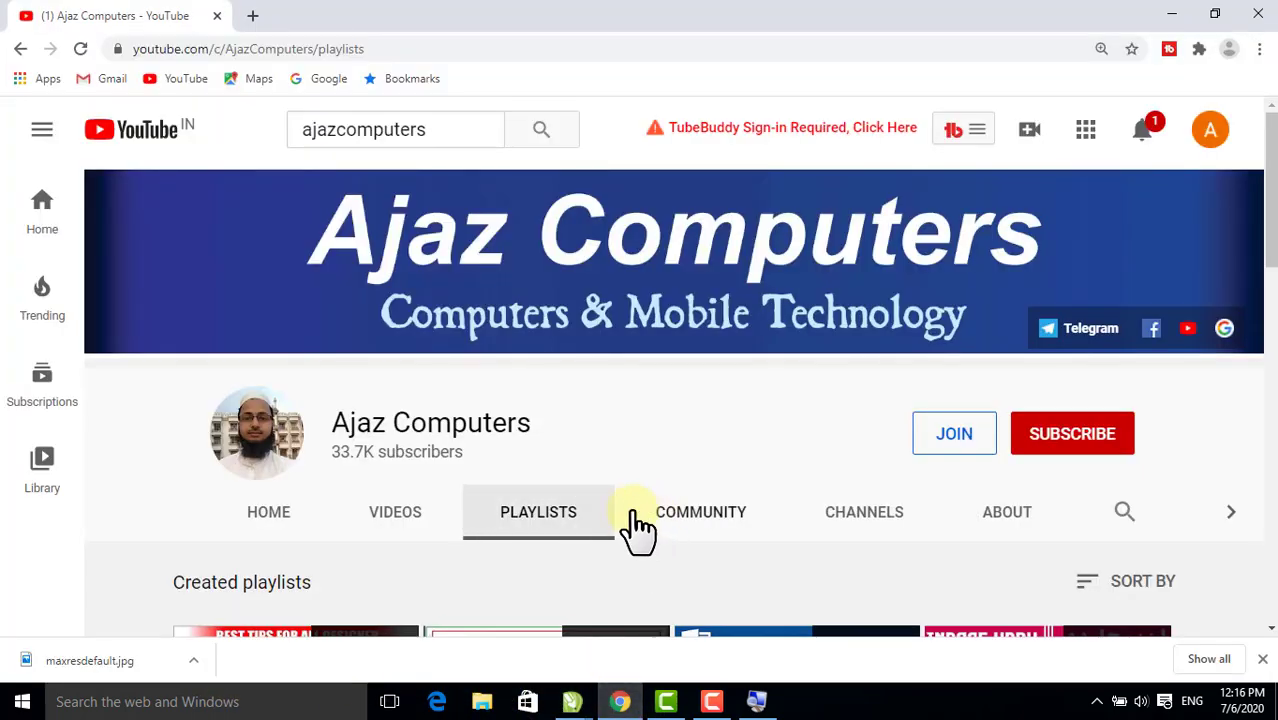
pyautogui.click(1070, 450)
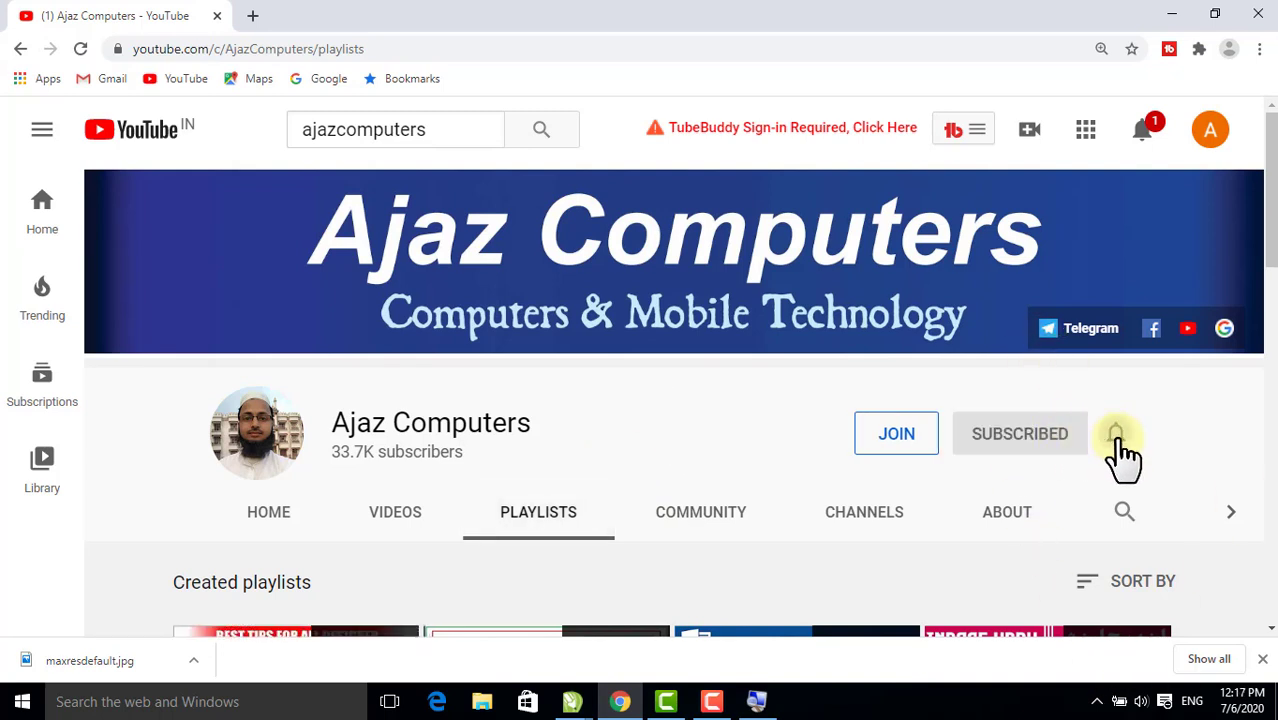
pyautogui.click(1116, 436)
pyautogui.click(1012, 488)
pyautogui.click(572, 703)
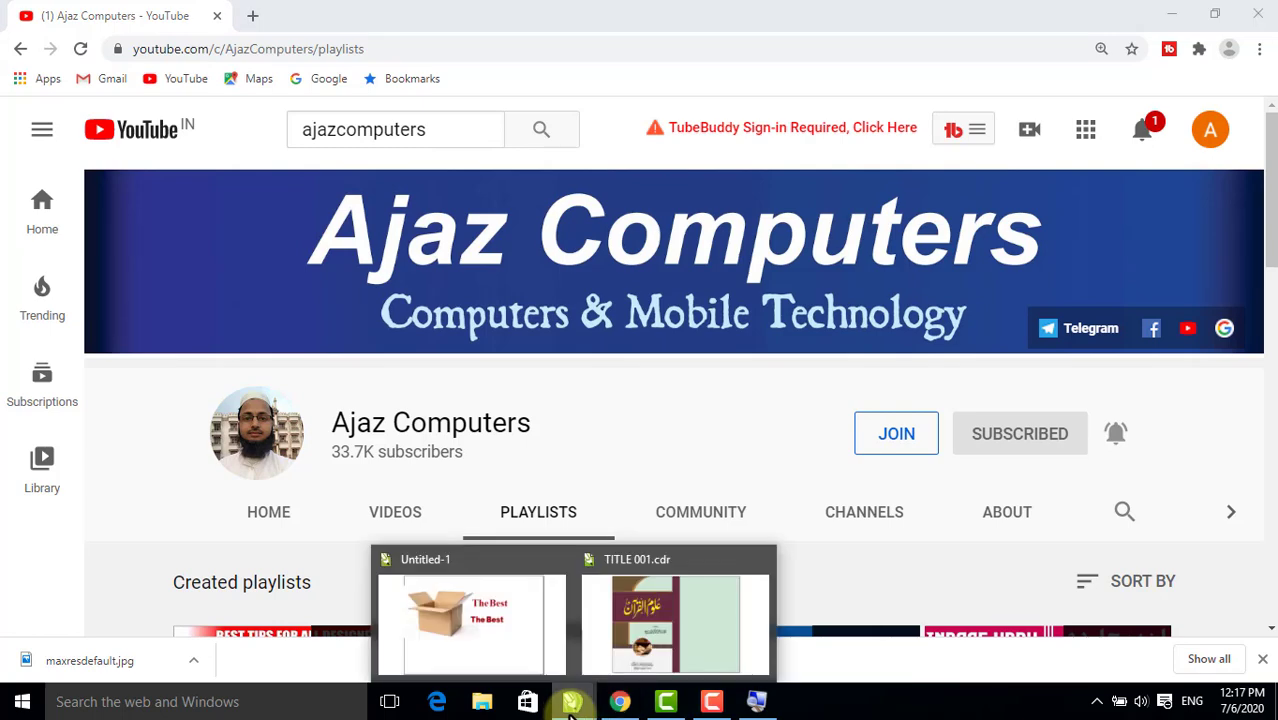
pyautogui.click(469, 640)
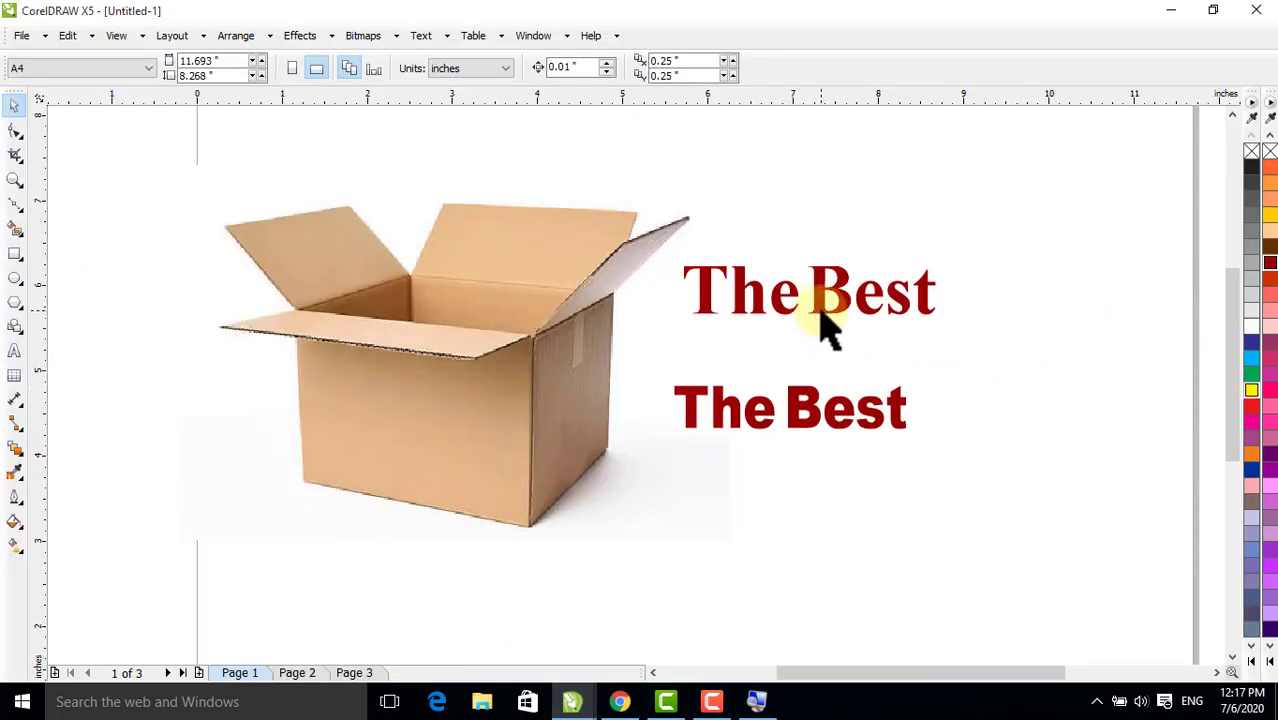
# Step: Shift the box picture up and left, and place an enlarged copy of the Arial Black "The Best" text about 7.4 inches wide below it
pyautogui.click(810, 410)
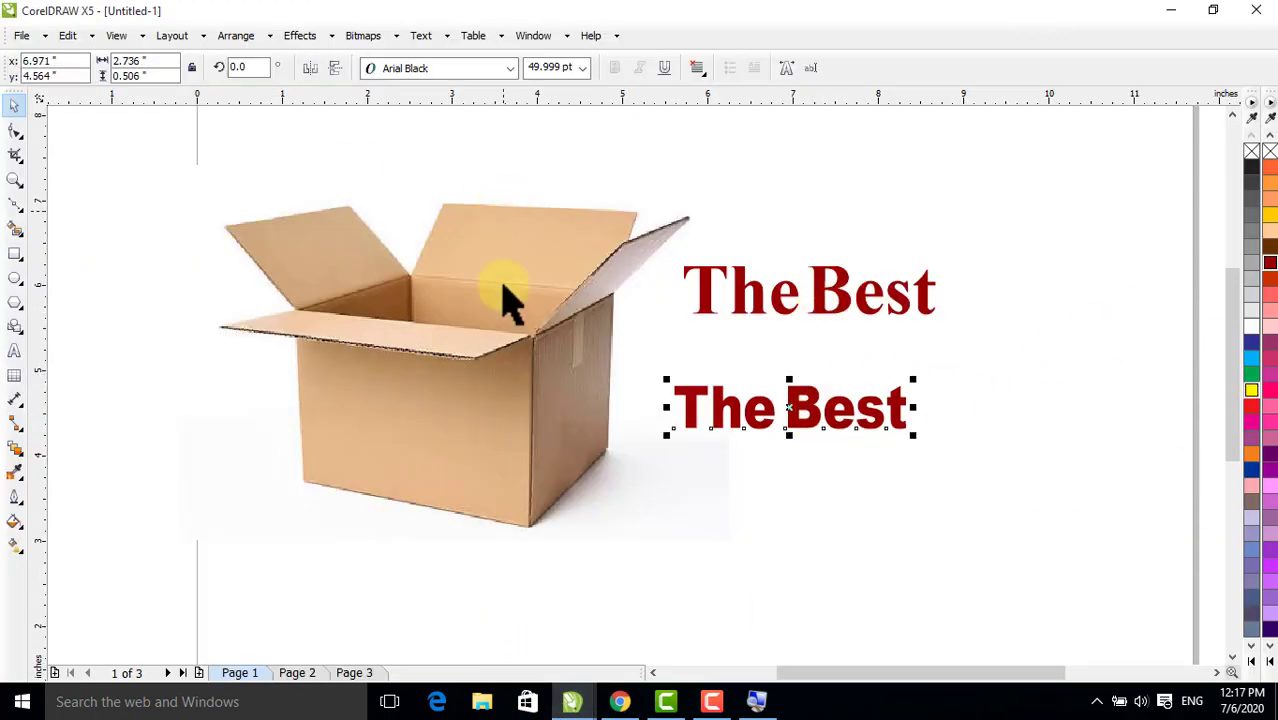
pyautogui.moveTo(442, 414); pyautogui.dragTo(349, 371)
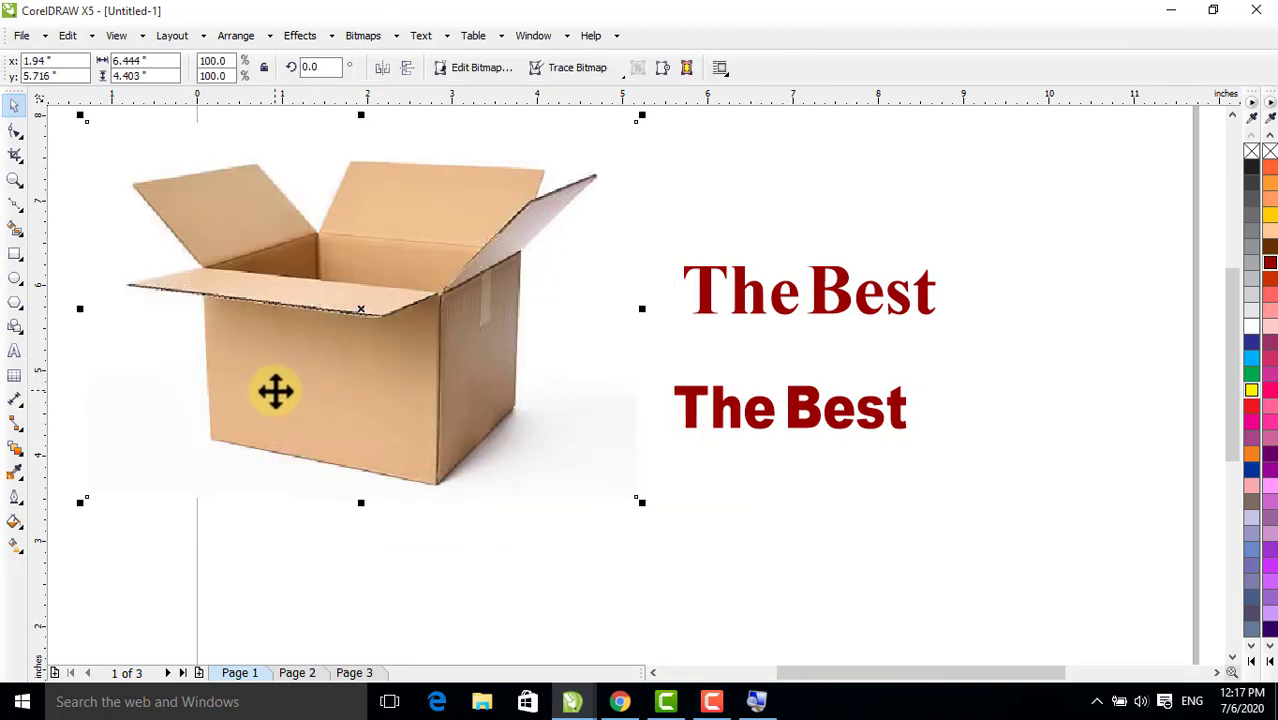
pyautogui.moveTo(818, 420); pyautogui.dragTo(560, 582)
pyautogui.moveTo(673, 559); pyautogui.dragTo(1071, 398)
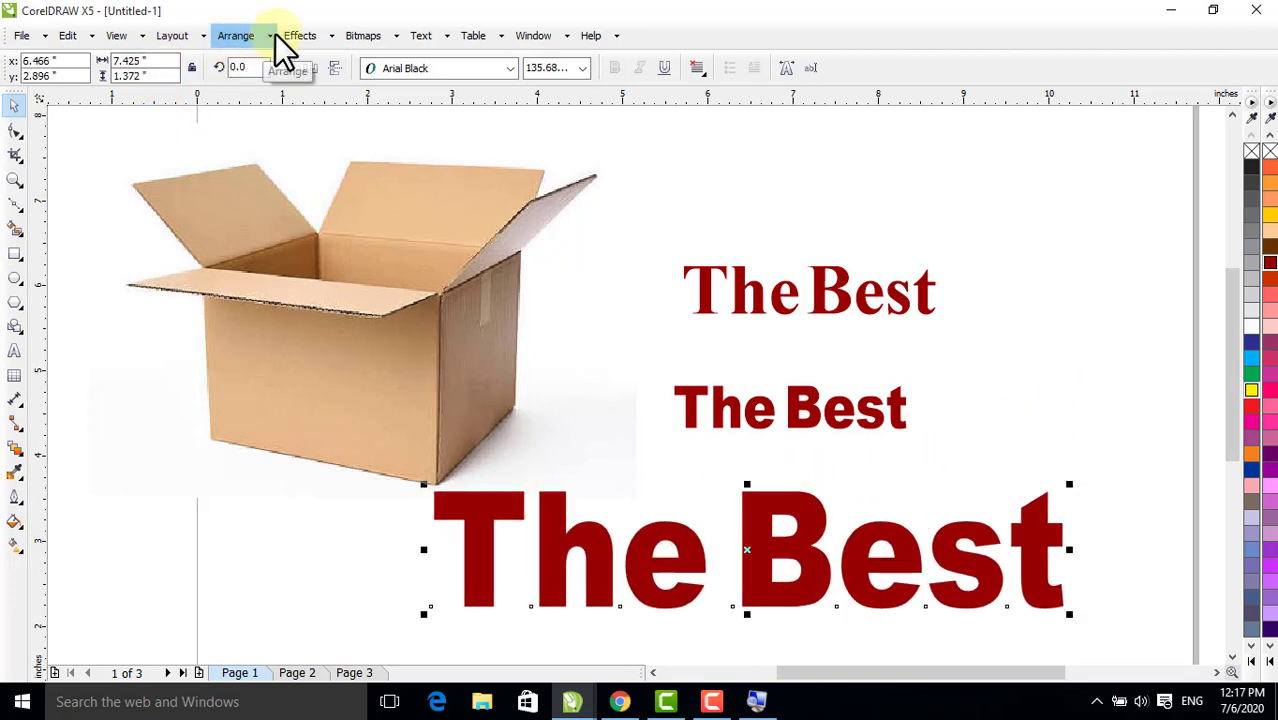
# Step: Add a perspective effect to the enlarged "The Best" text and skew it by moving its four corners
pyautogui.click(303, 37)
pyautogui.click(322, 281)
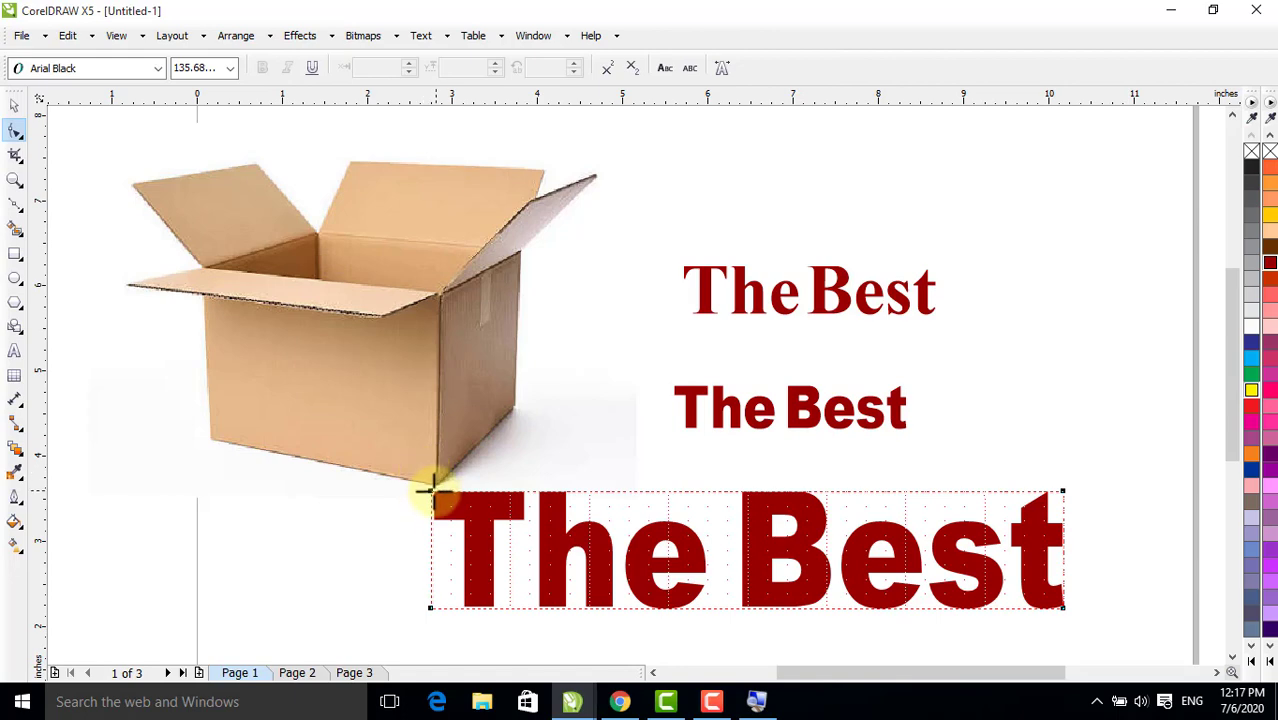
pyautogui.moveTo(429, 495); pyautogui.dragTo(258, 306)
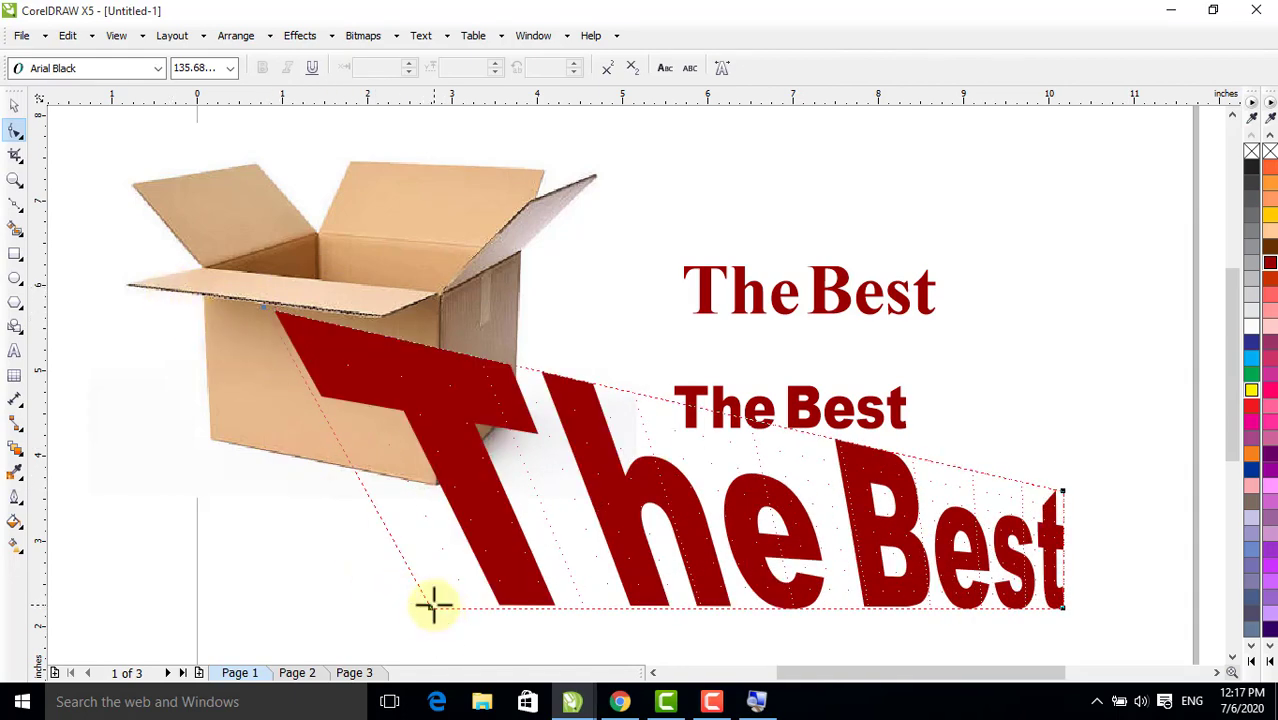
pyautogui.moveTo(433, 604); pyautogui.dragTo(411, 622)
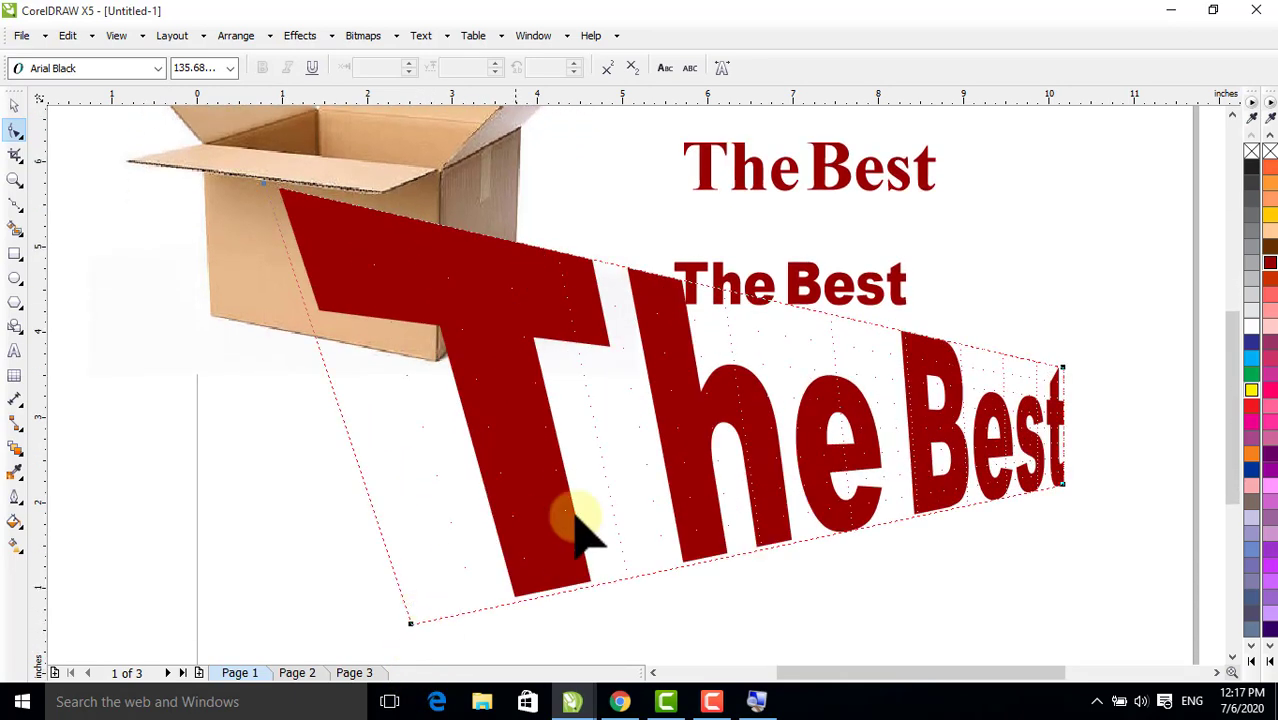
pyautogui.moveTo(1062, 362); pyautogui.dragTo(1005, 266)
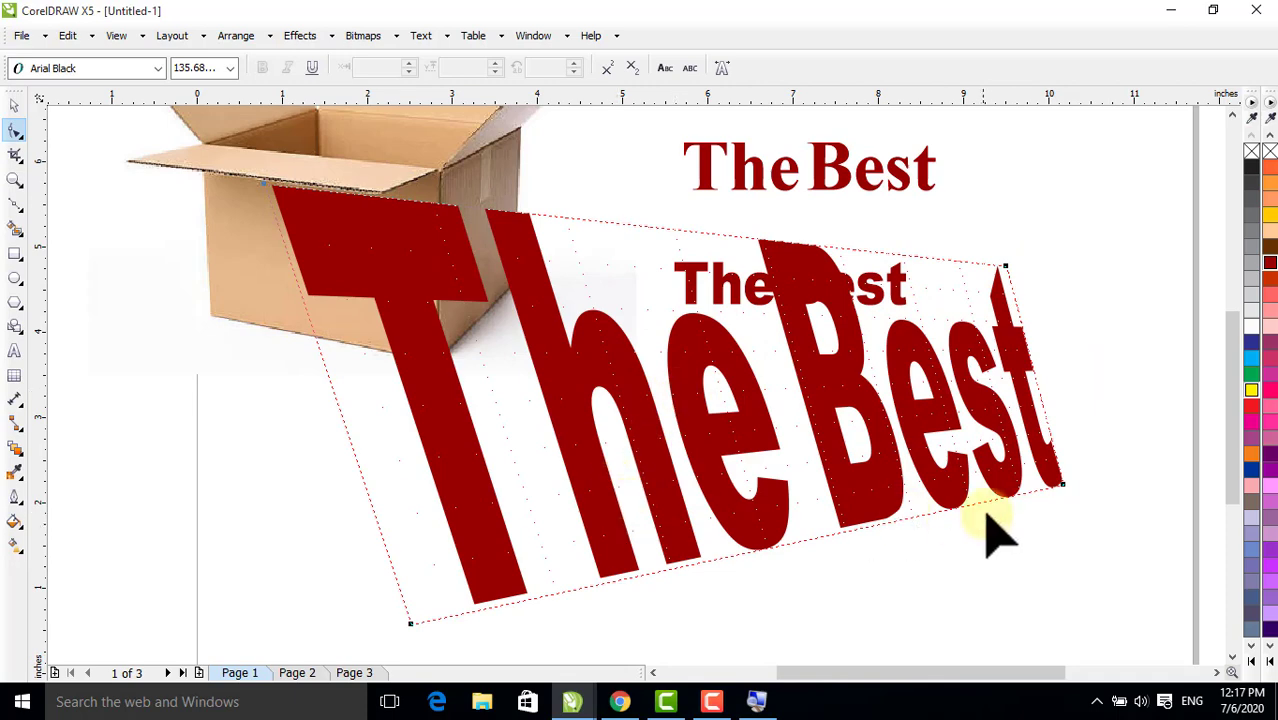
pyautogui.moveTo(1062, 487); pyautogui.dragTo(1005, 392)
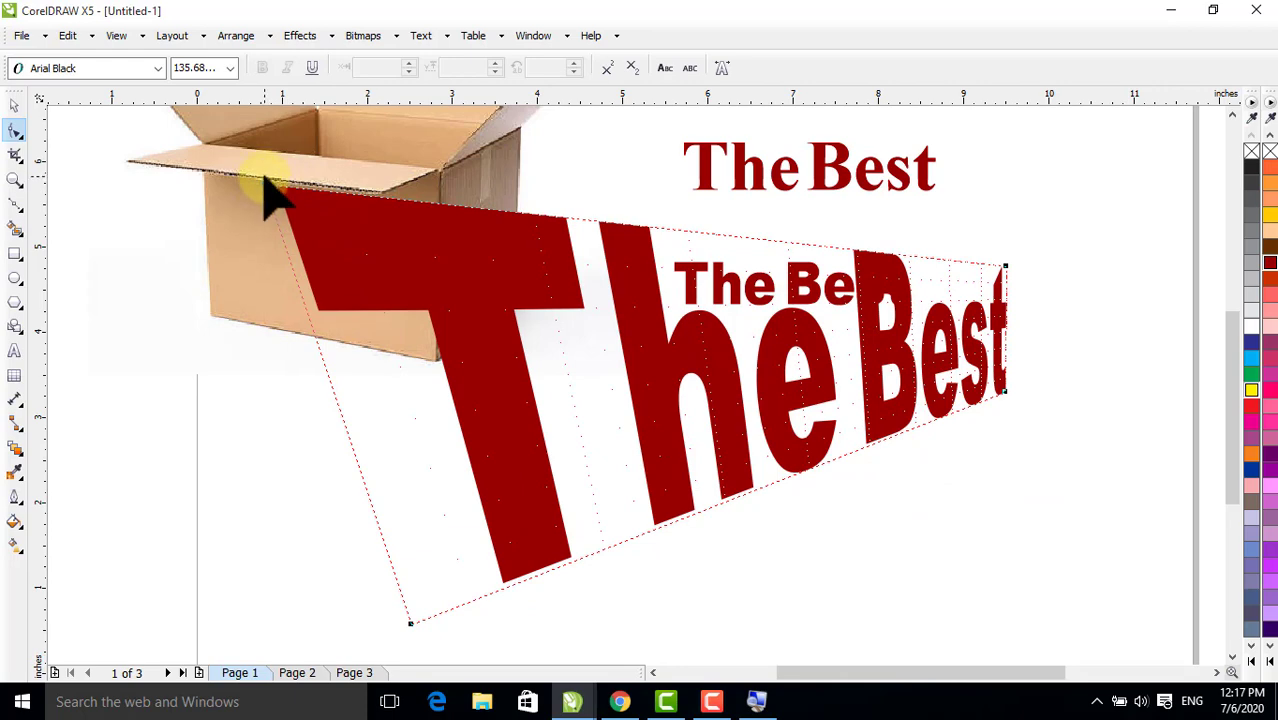
pyautogui.moveTo(264, 187); pyautogui.dragTo(334, 334)
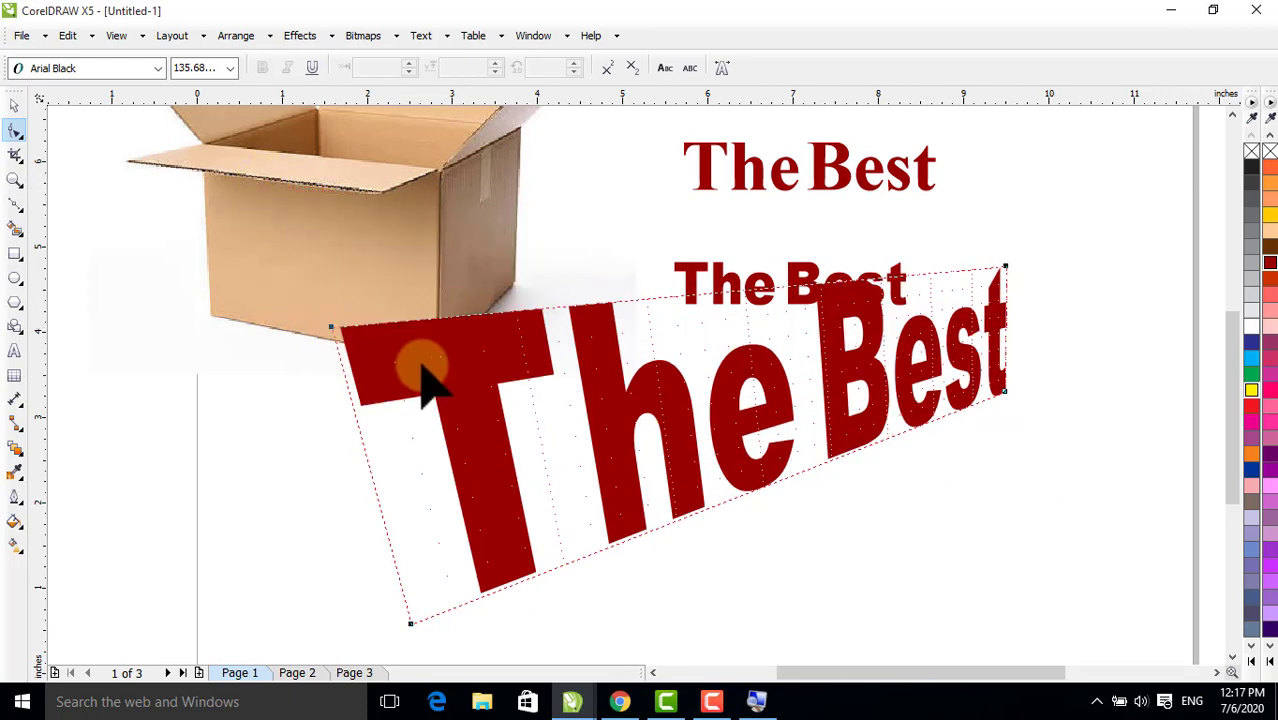
# Step: Delete the large skewed "The Best" text
pyautogui.click(14, 106)
pyautogui.click(508, 351)
pyautogui.click(476, 358)
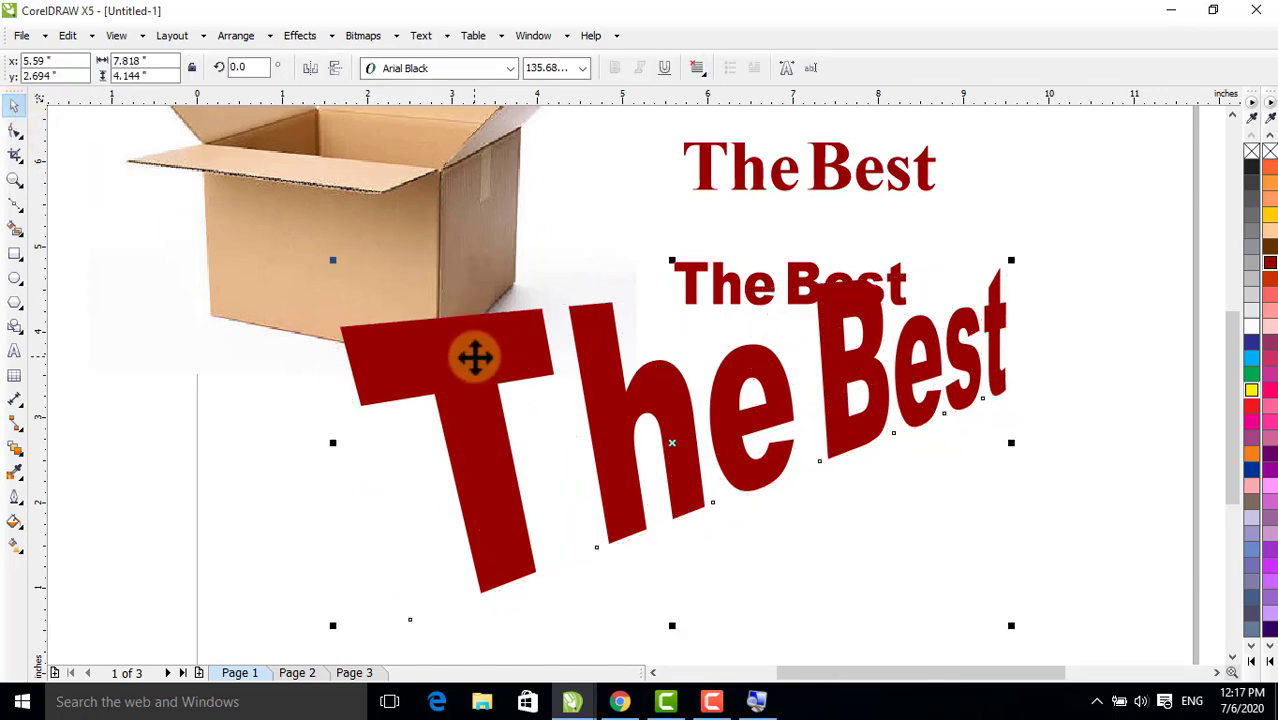
pyautogui.press('Delete')
# Step: Move the box picture lower on the page and place the Arial Black "The Best" text beside it
pyautogui.moveTo(379, 337); pyautogui.dragTo(413, 520)
pyautogui.moveTo(424, 457); pyautogui.dragTo(411, 457)
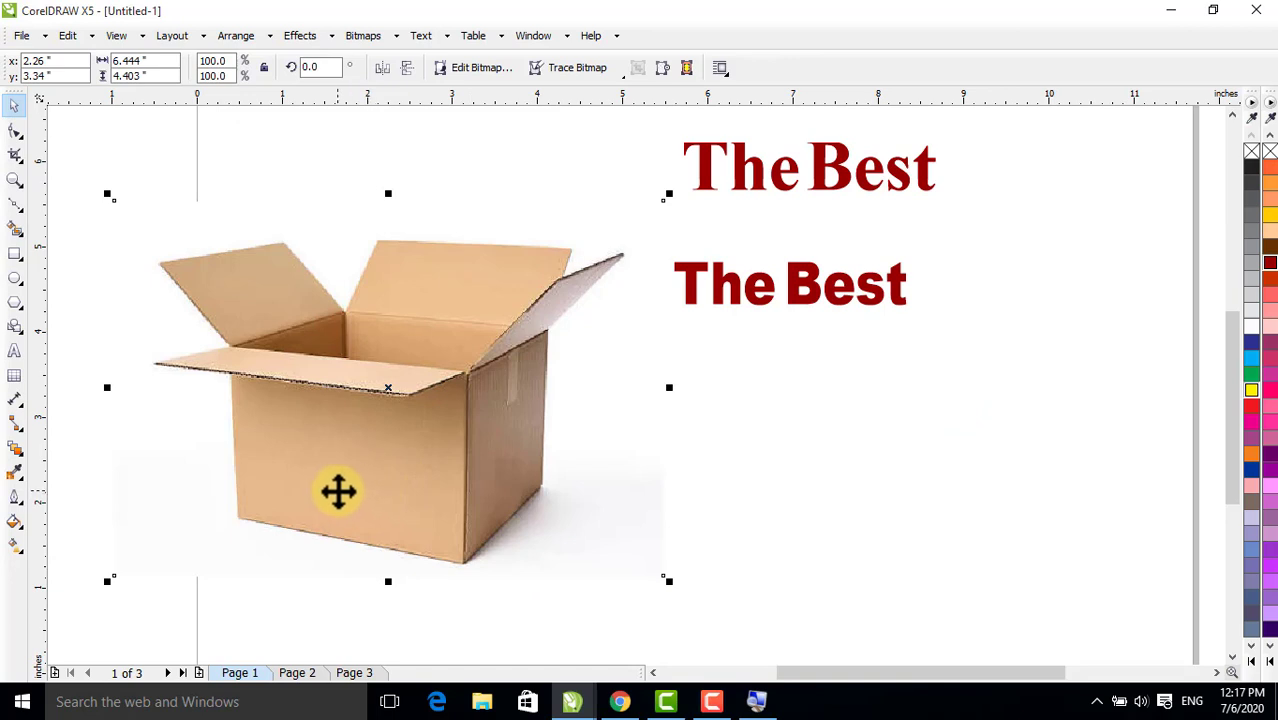
pyautogui.moveTo(338, 490); pyautogui.dragTo(330, 488)
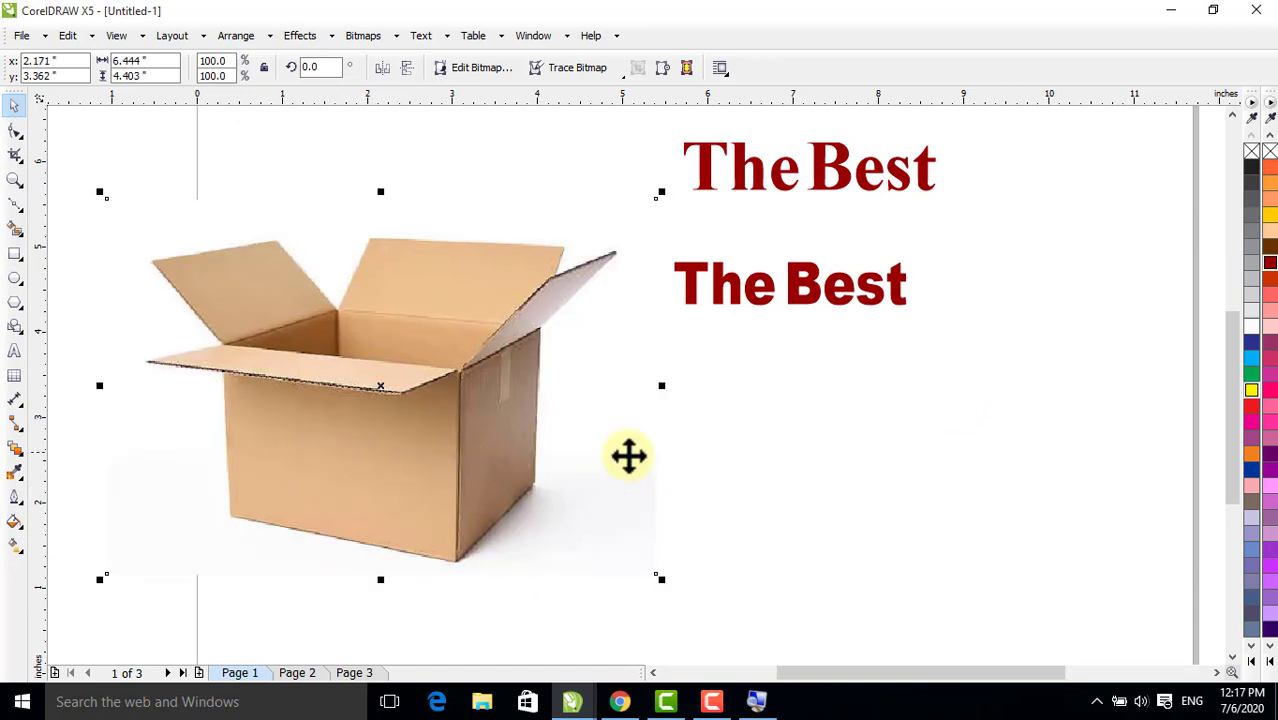
pyautogui.click(799, 465)
pyautogui.moveTo(744, 312); pyautogui.dragTo(740, 458)
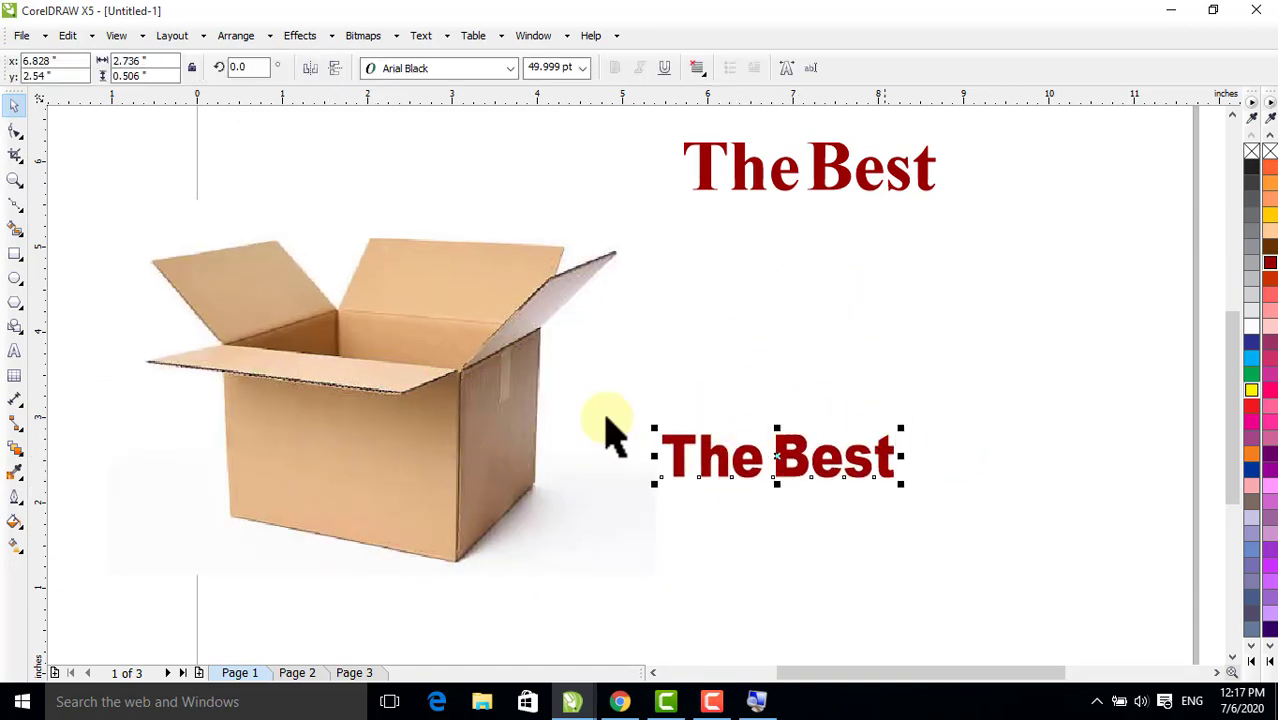
# Step: Draw a closed four-sided Bézier outline about 2.5 by 1.35 inches on the box's front face, following its slanted perspective
pyautogui.click(12, 208)
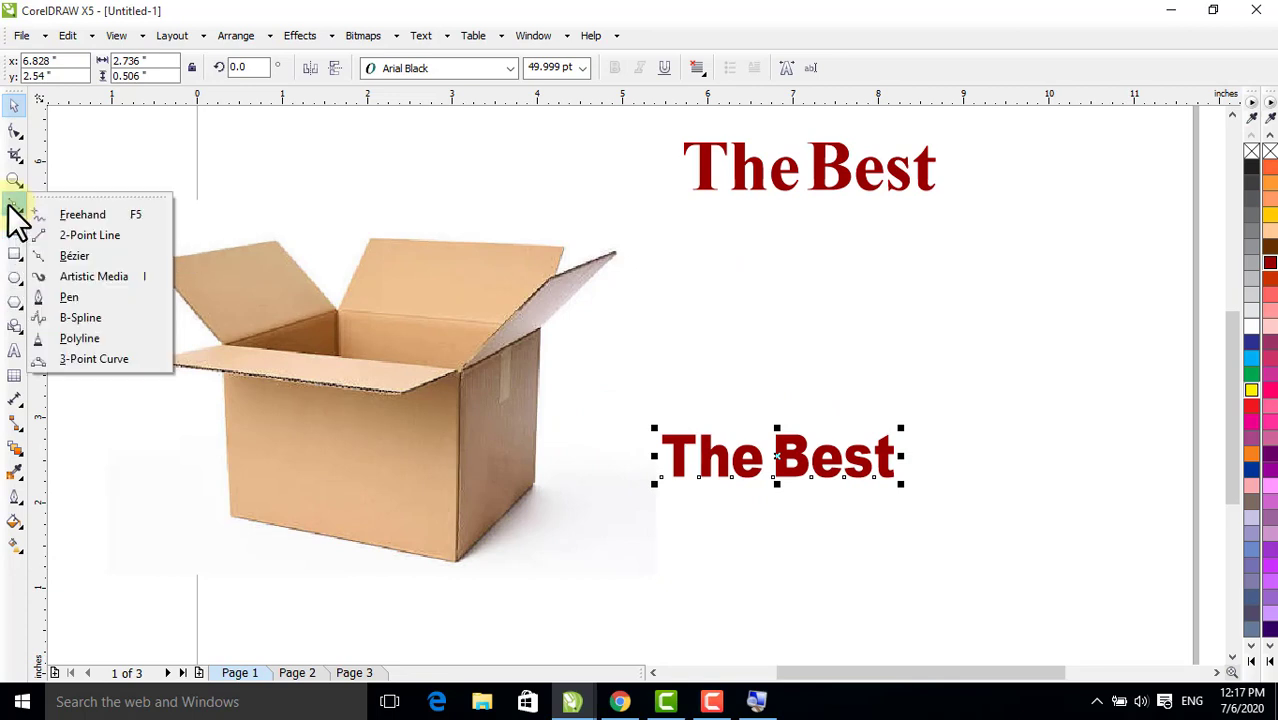
pyautogui.click(78, 256)
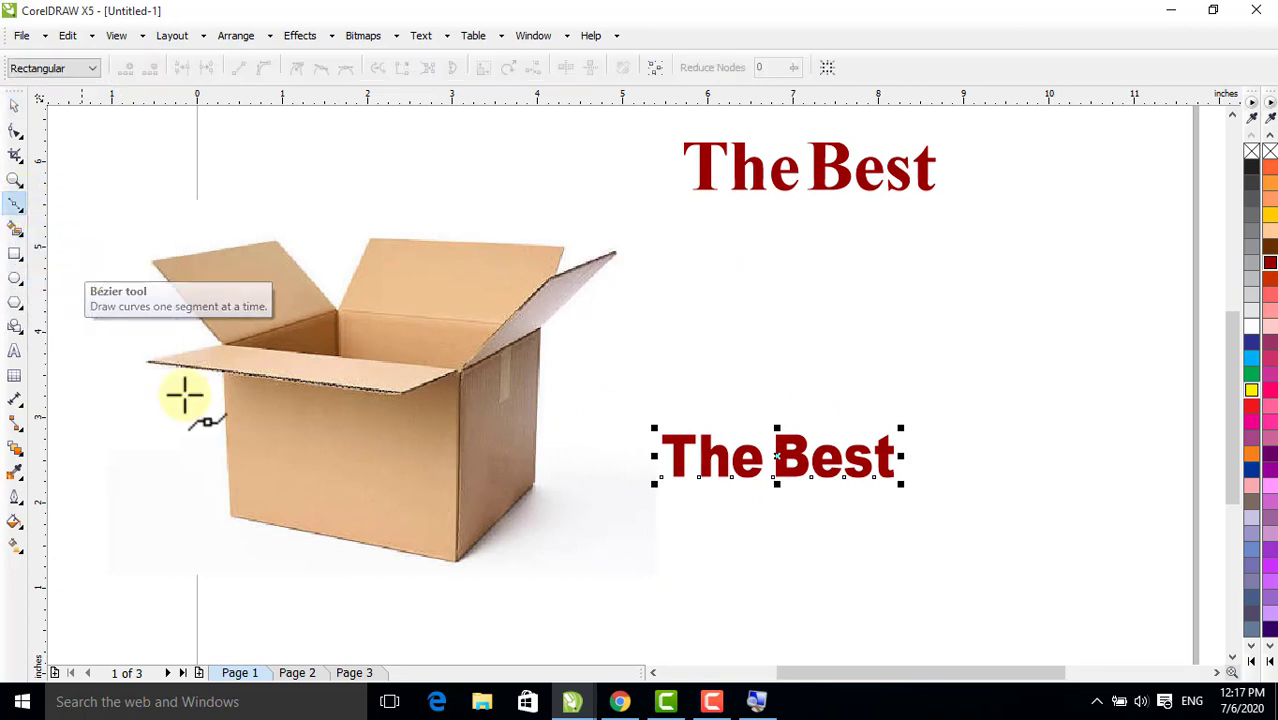
pyautogui.click(235, 408)
pyautogui.click(450, 440)
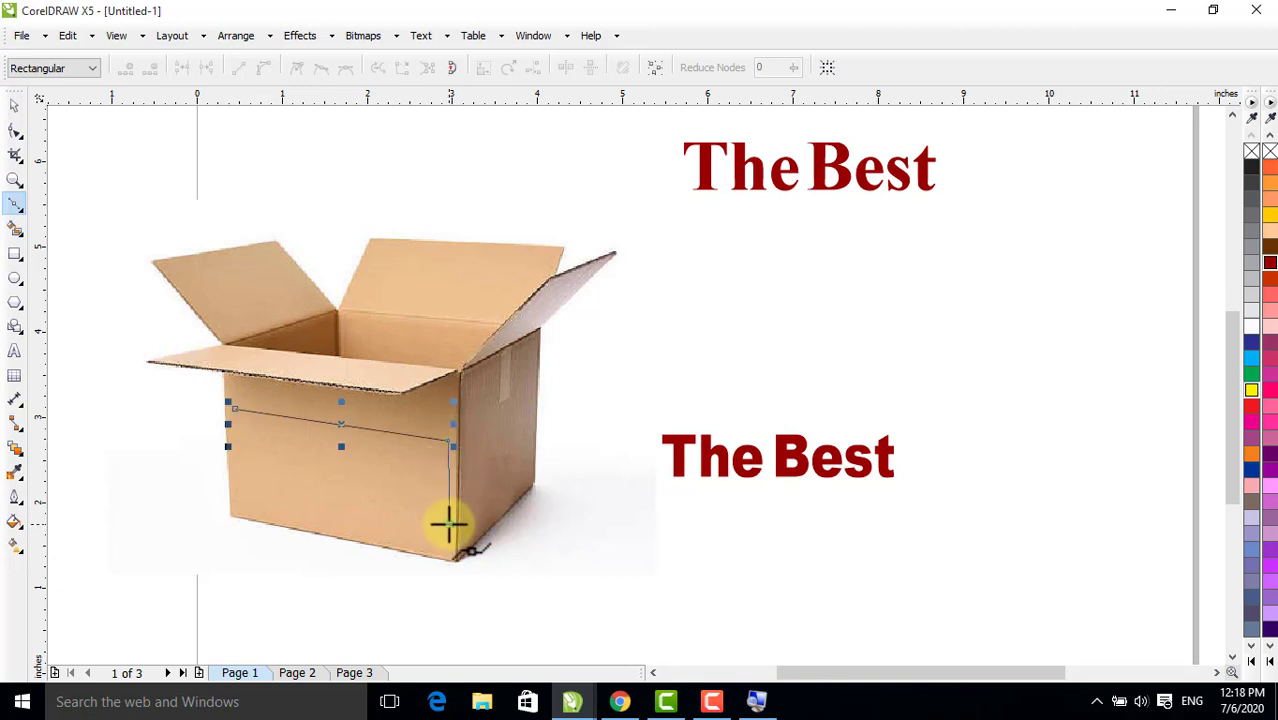
pyautogui.click(450, 522)
pyautogui.click(237, 494)
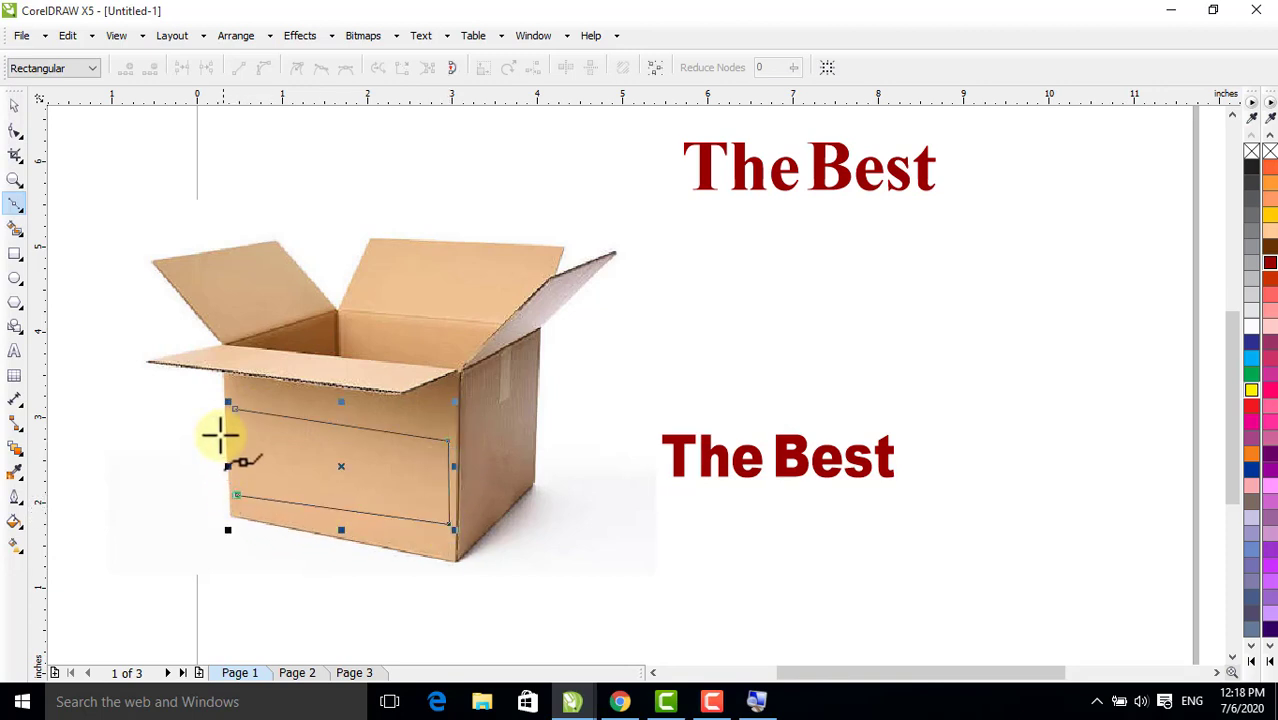
pyautogui.click(234, 409)
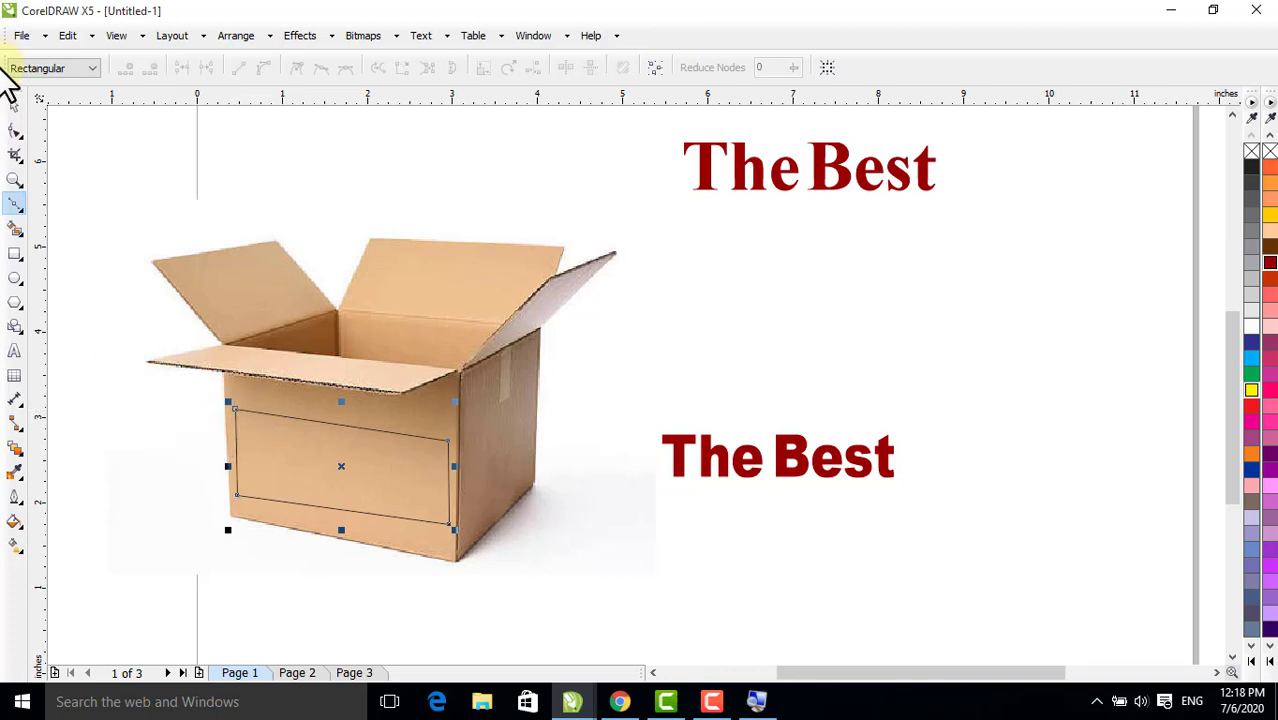
# Step: Nudge the four-sided outline slightly up and adjust its corner nodes inward to match the box's front face
pyautogui.click(14, 104)
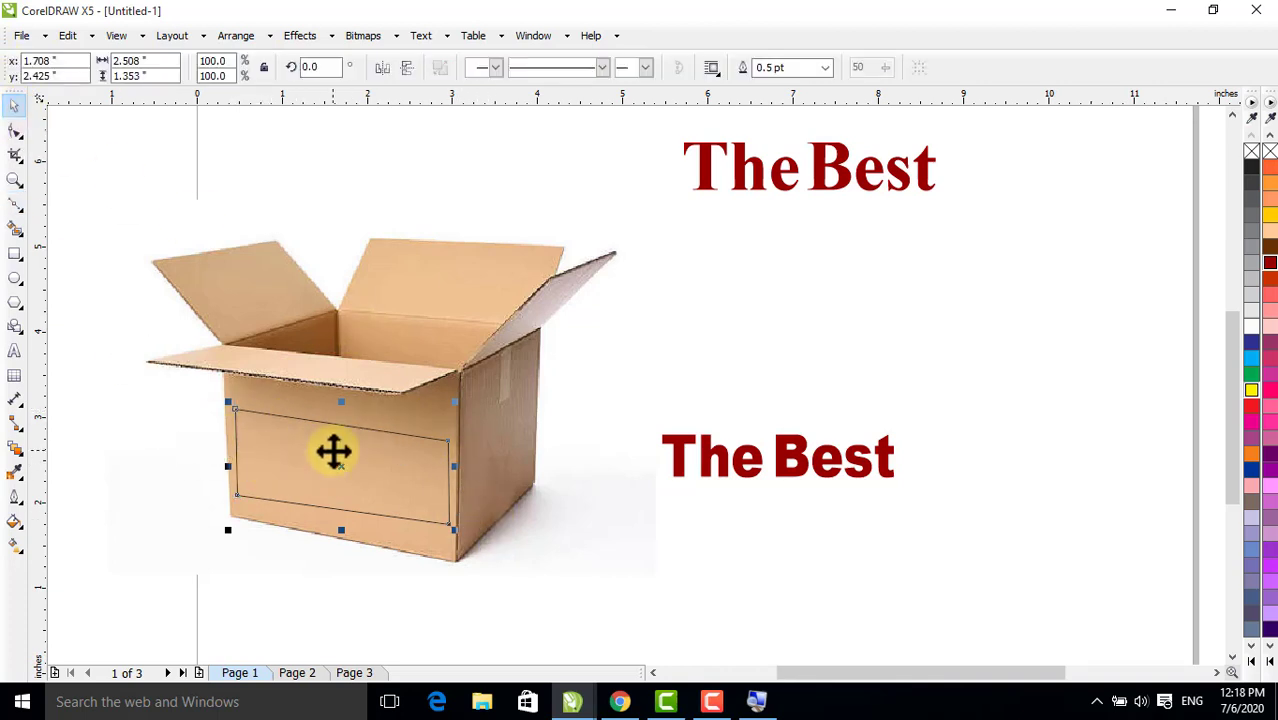
pyautogui.moveTo(333, 450); pyautogui.dragTo(331, 447)
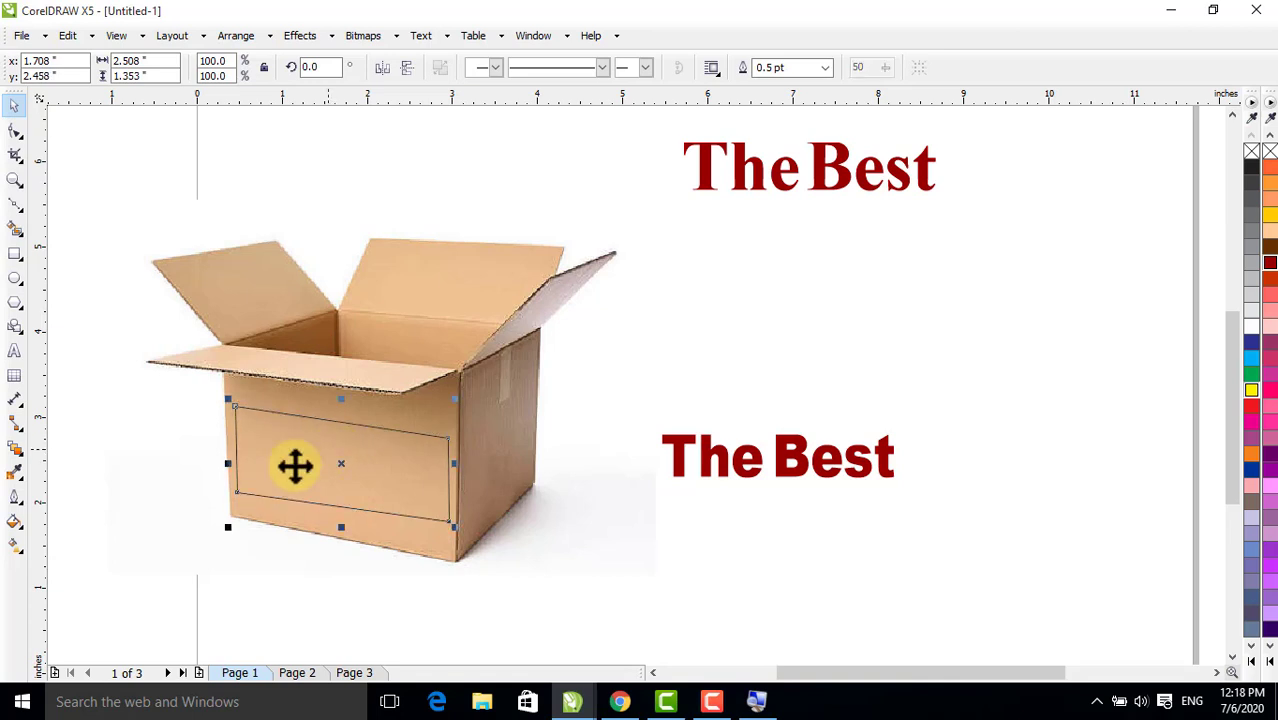
pyautogui.click(14, 130)
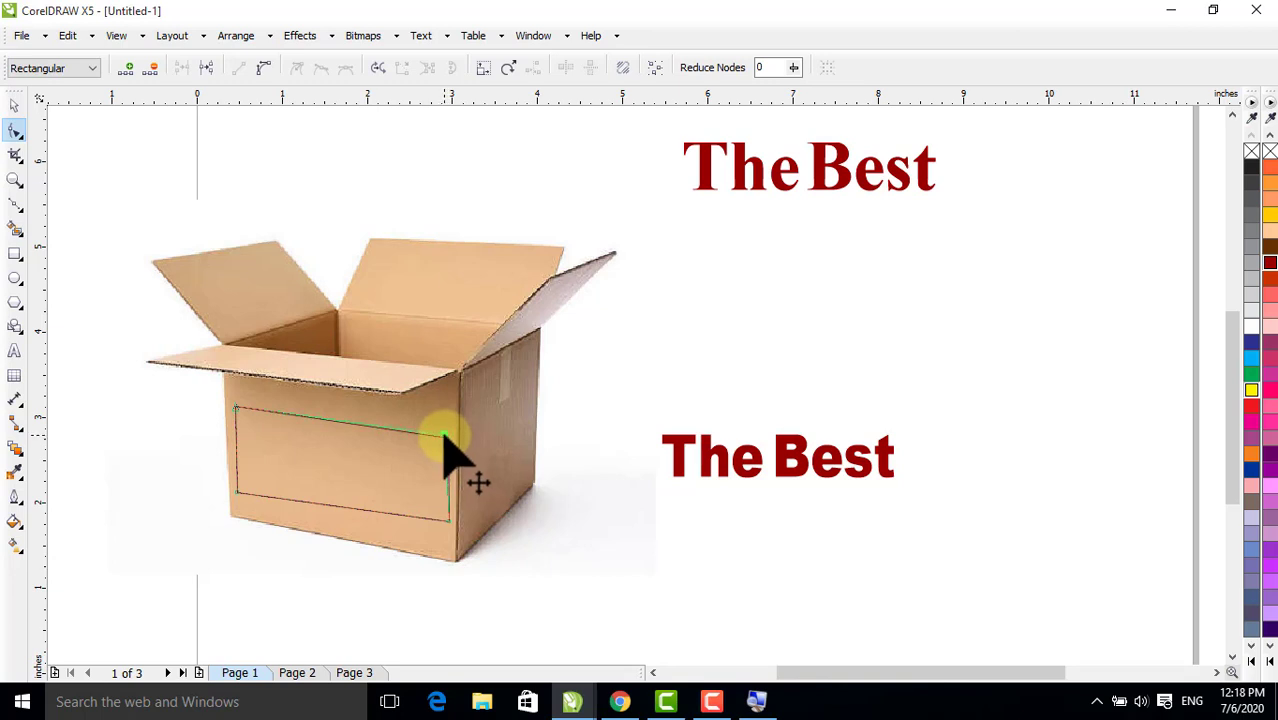
pyautogui.click(444, 436)
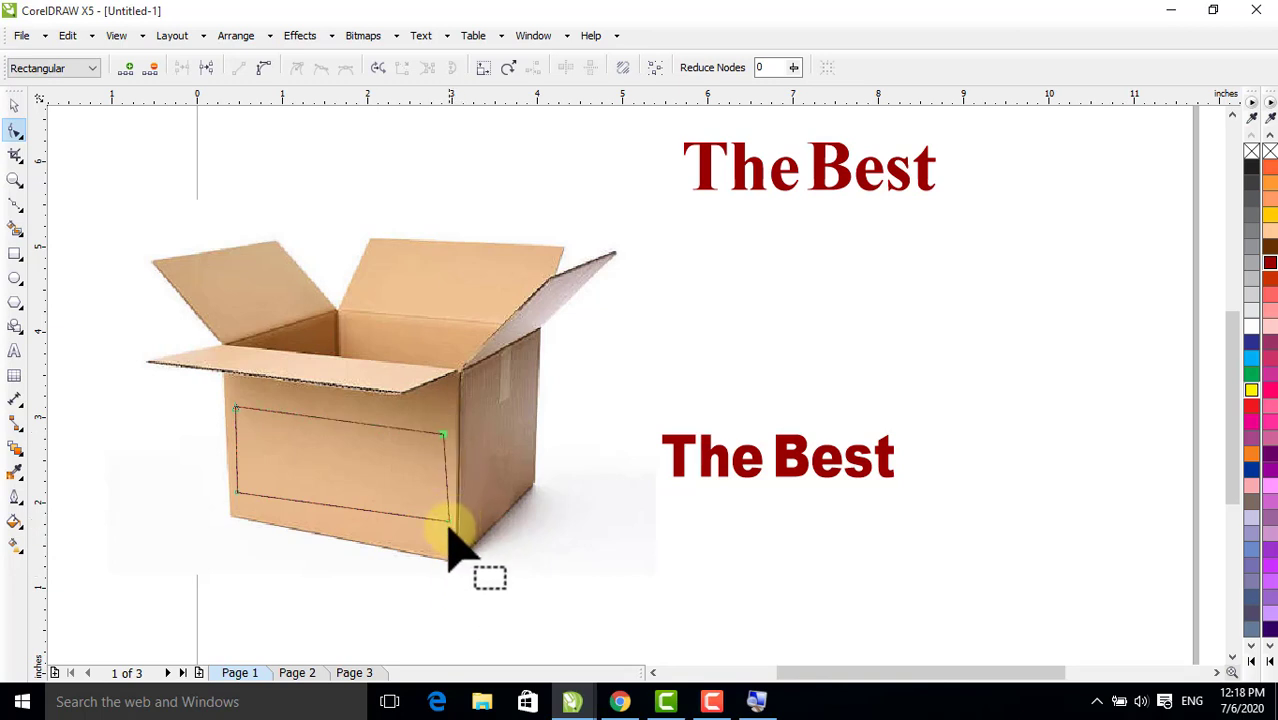
pyautogui.moveTo(437, 527); pyautogui.dragTo(439, 521)
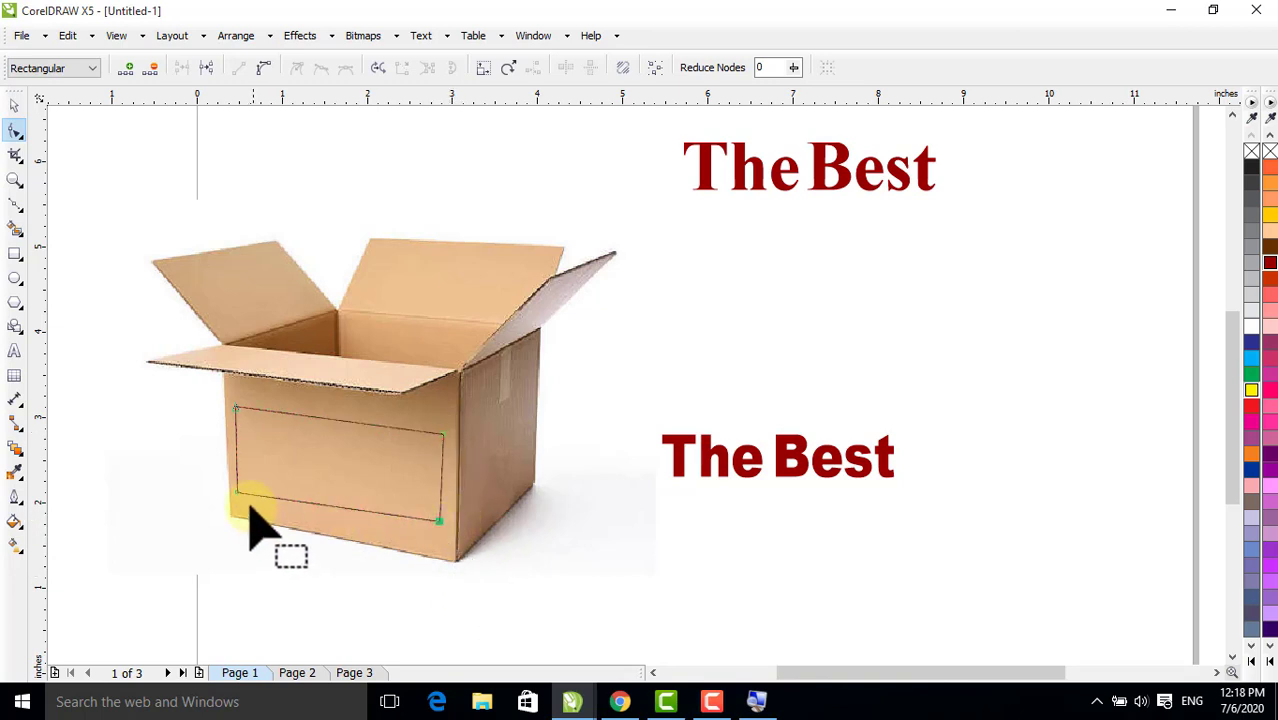
pyautogui.click(240, 493)
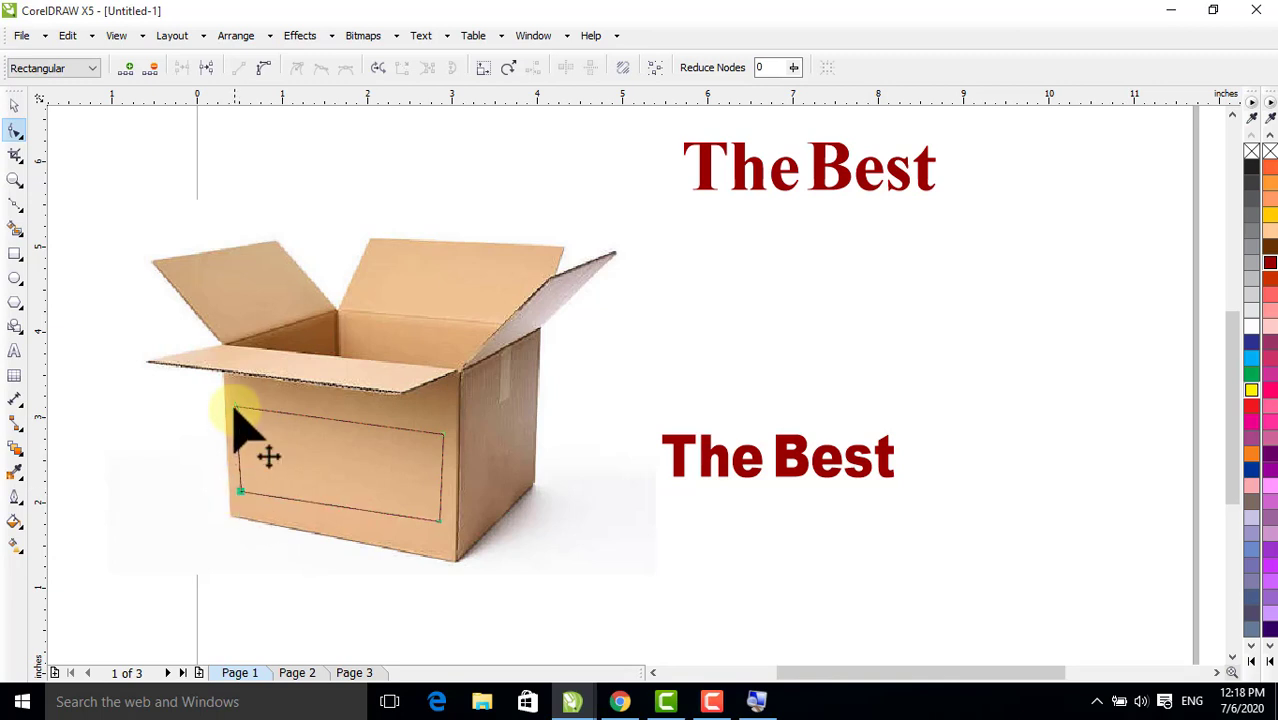
pyautogui.click(239, 409)
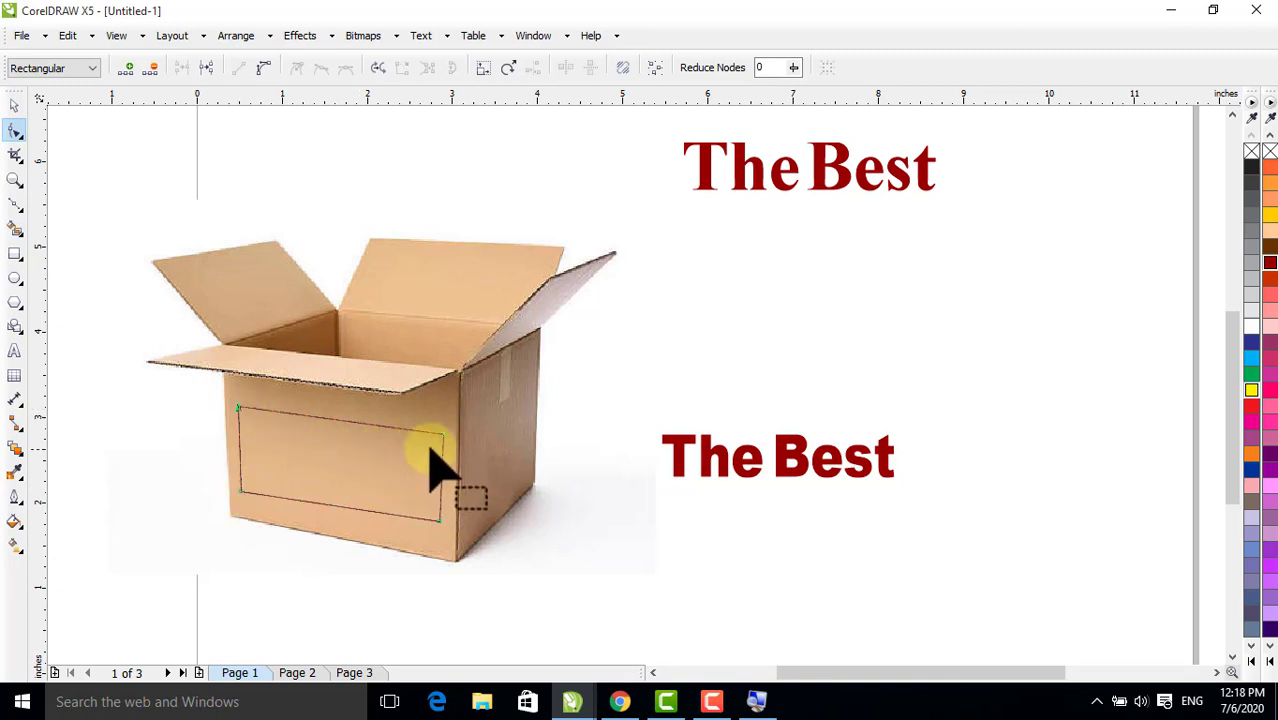
pyautogui.click(439, 436)
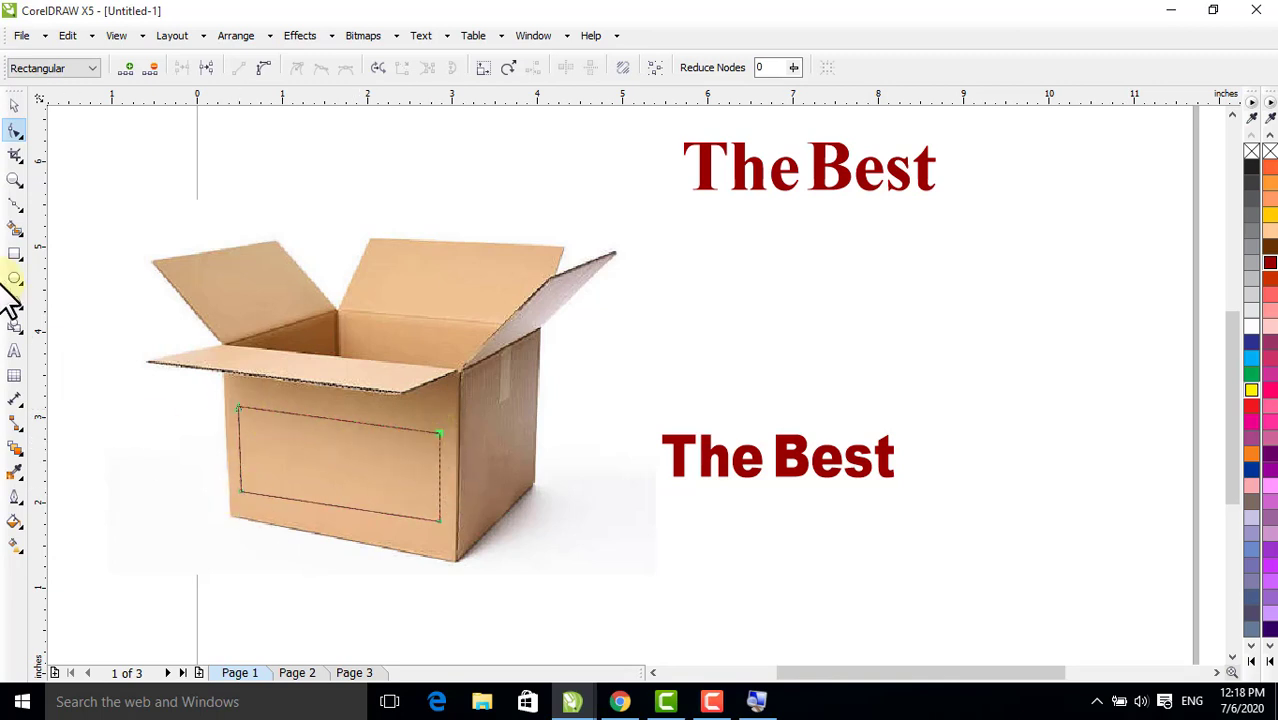
# Step: Move the four-sided outline off the box into the empty area and draw a rectangle about 2.38 by 1.07 inches over it
pyautogui.click(14, 106)
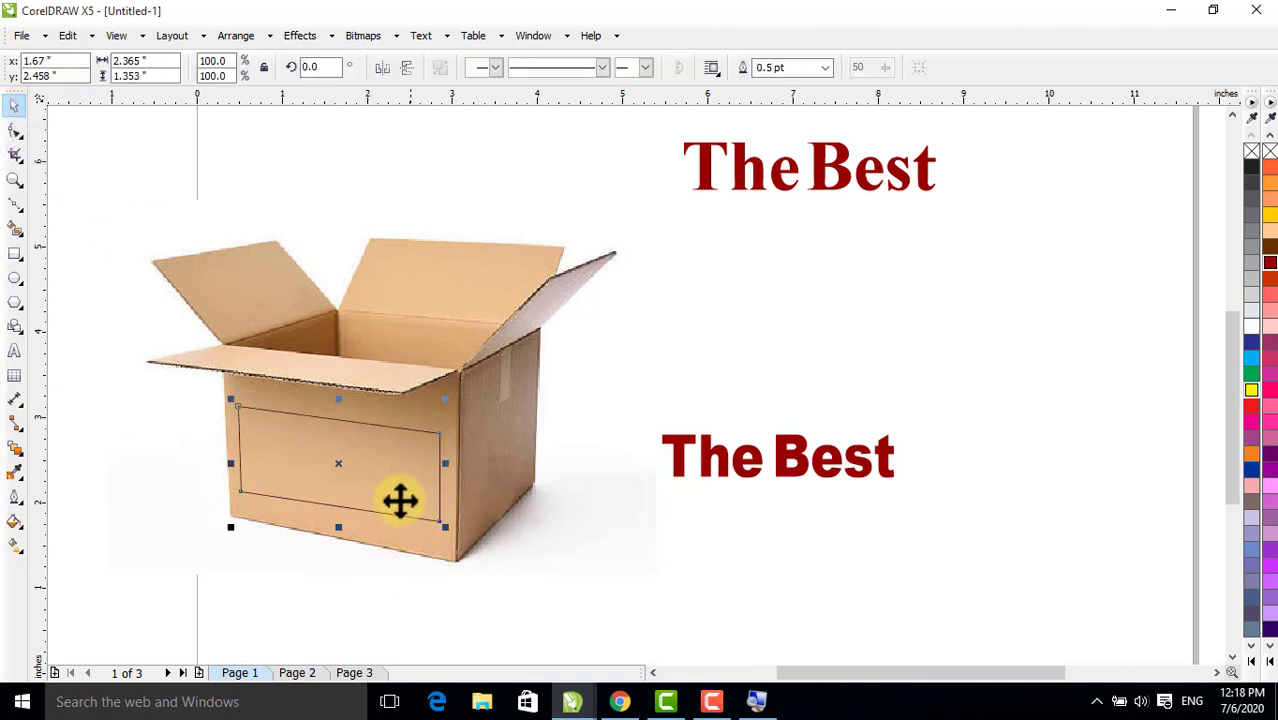
pyautogui.moveTo(399, 499); pyautogui.dragTo(820, 322)
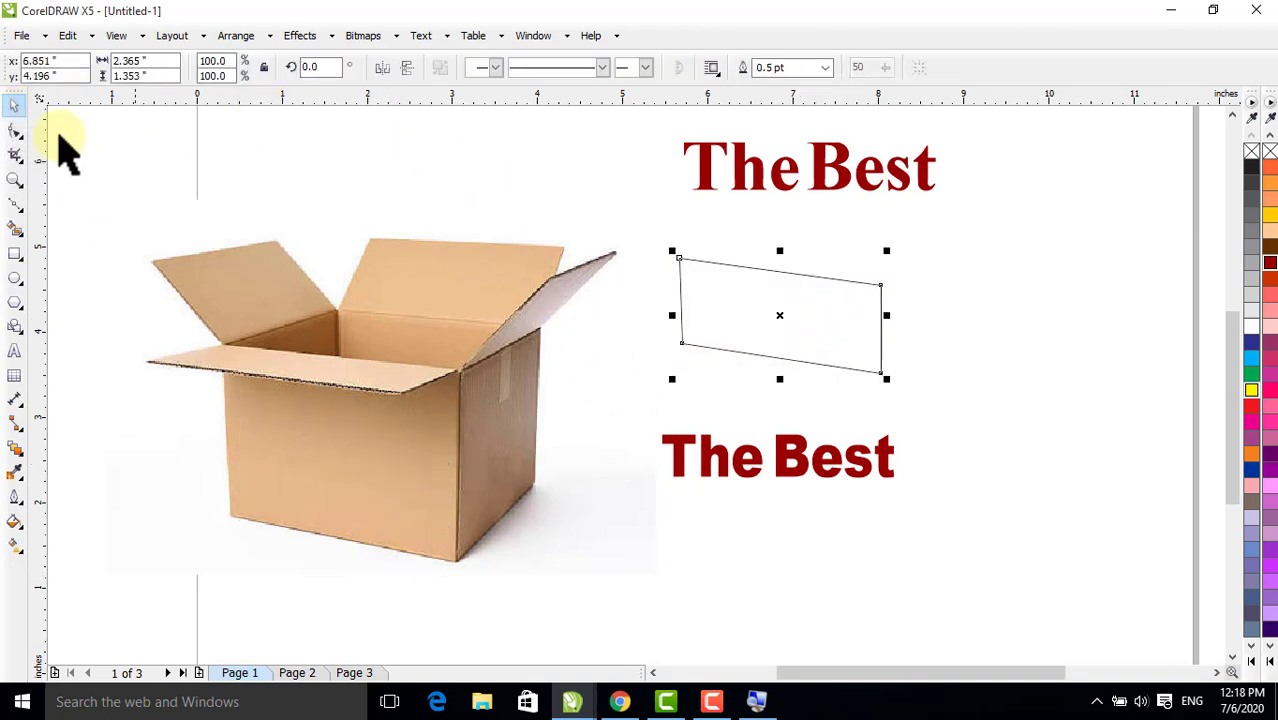
pyautogui.click(14, 256)
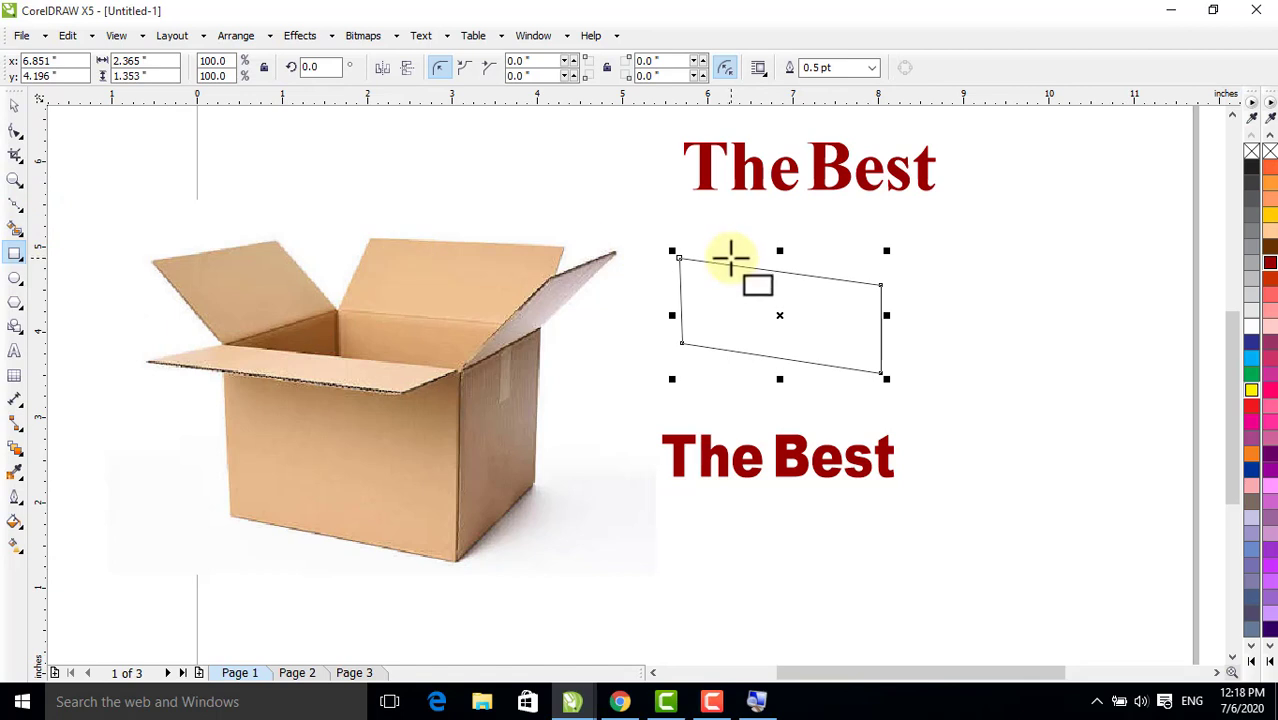
pyautogui.moveTo(675, 257); pyautogui.dragTo(880, 350)
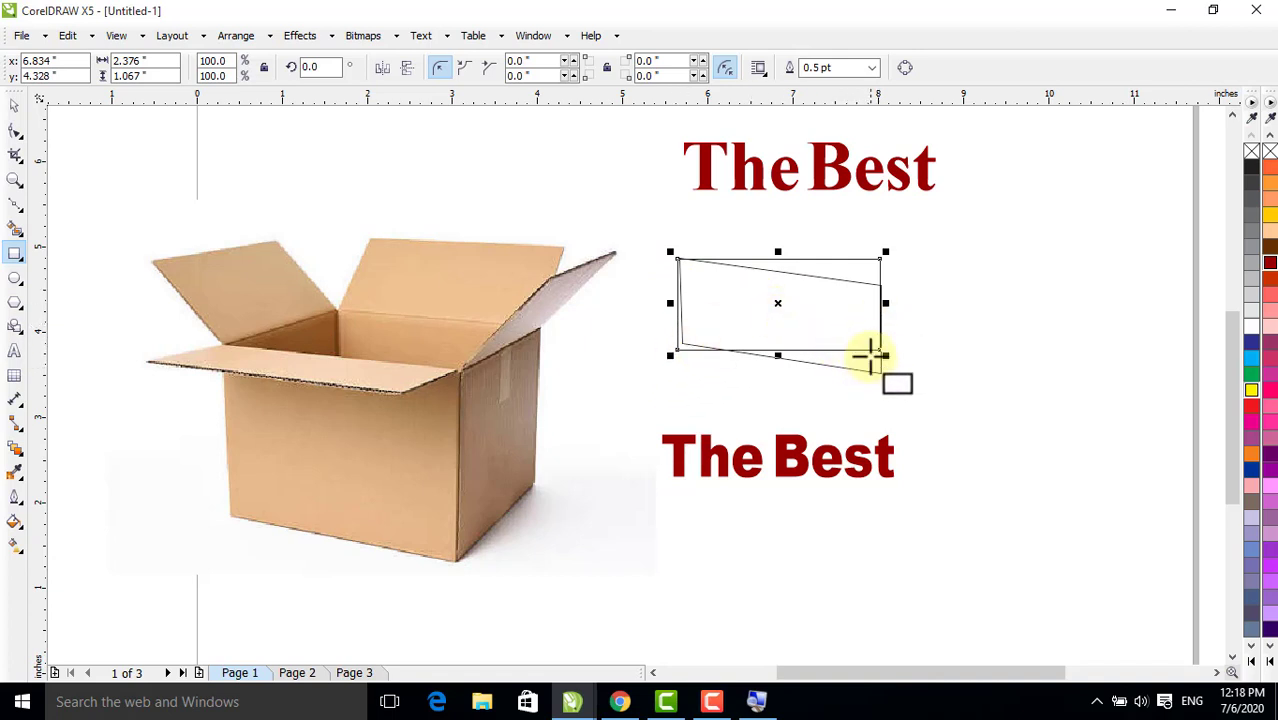
pyautogui.click(15, 104)
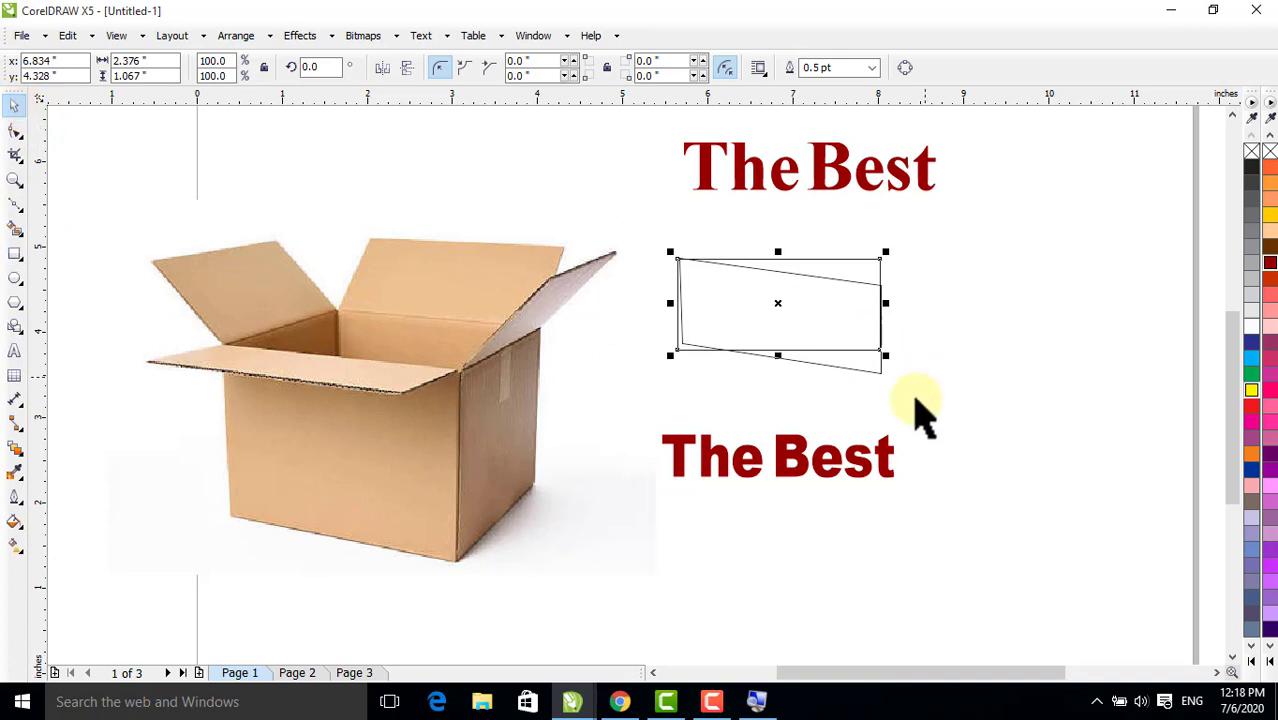
# Step: Move the Arial Black "The Best" text into the rectangle and shrink it to about 45.6 pt and 2.39 inches wide
pyautogui.moveTo(790, 465); pyautogui.dragTo(790, 319)
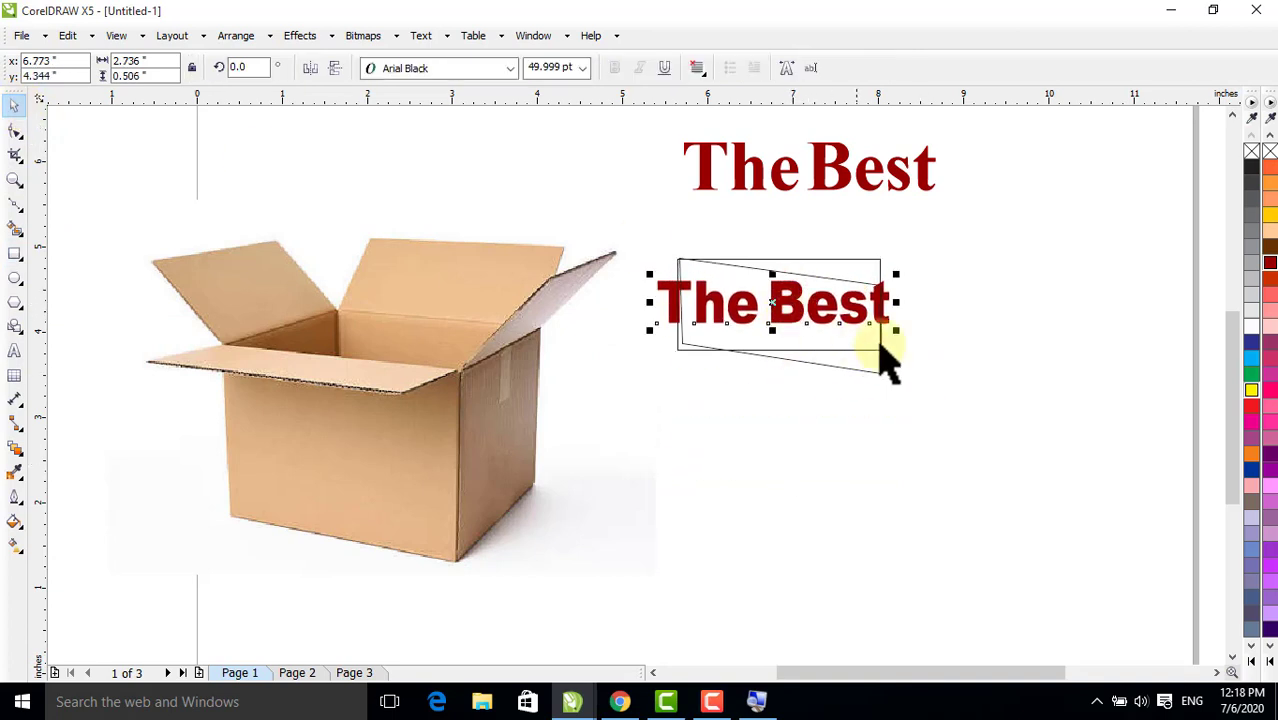
pyautogui.moveTo(887, 324); pyautogui.dragTo(879, 334)
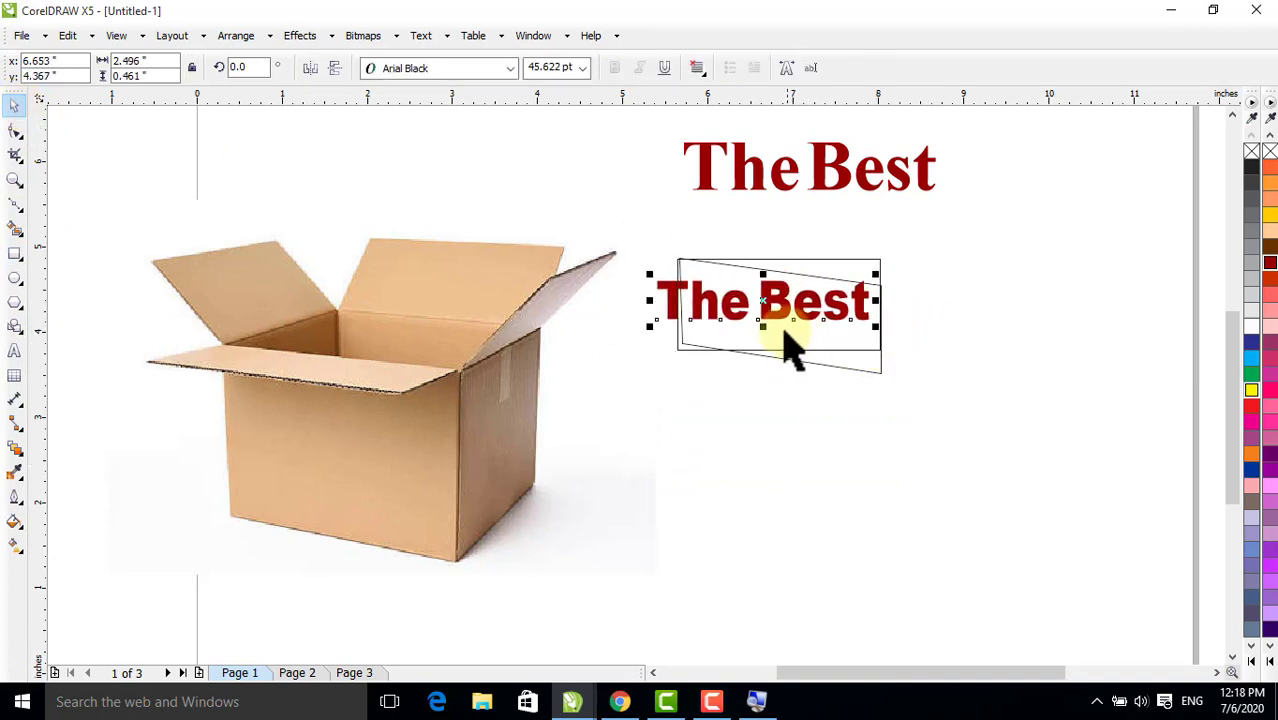
pyautogui.moveTo(765, 300); pyautogui.dragTo(785, 313)
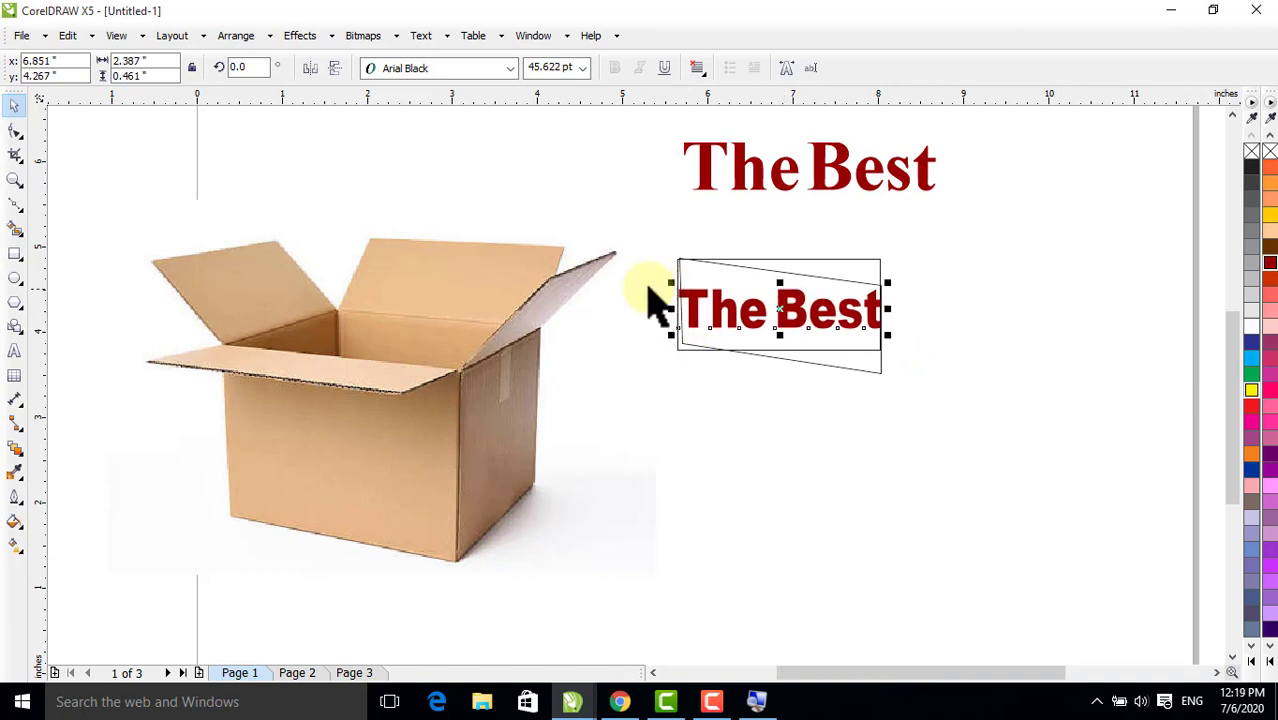
# Step: Return the slanted outline to the box's front face, set the rectangle aside and place the Arial Black text beside the box
pyautogui.click(631, 251)
pyautogui.moveTo(730, 318); pyautogui.dragTo(736, 501)
pyautogui.moveTo(783, 327); pyautogui.dragTo(346, 452)
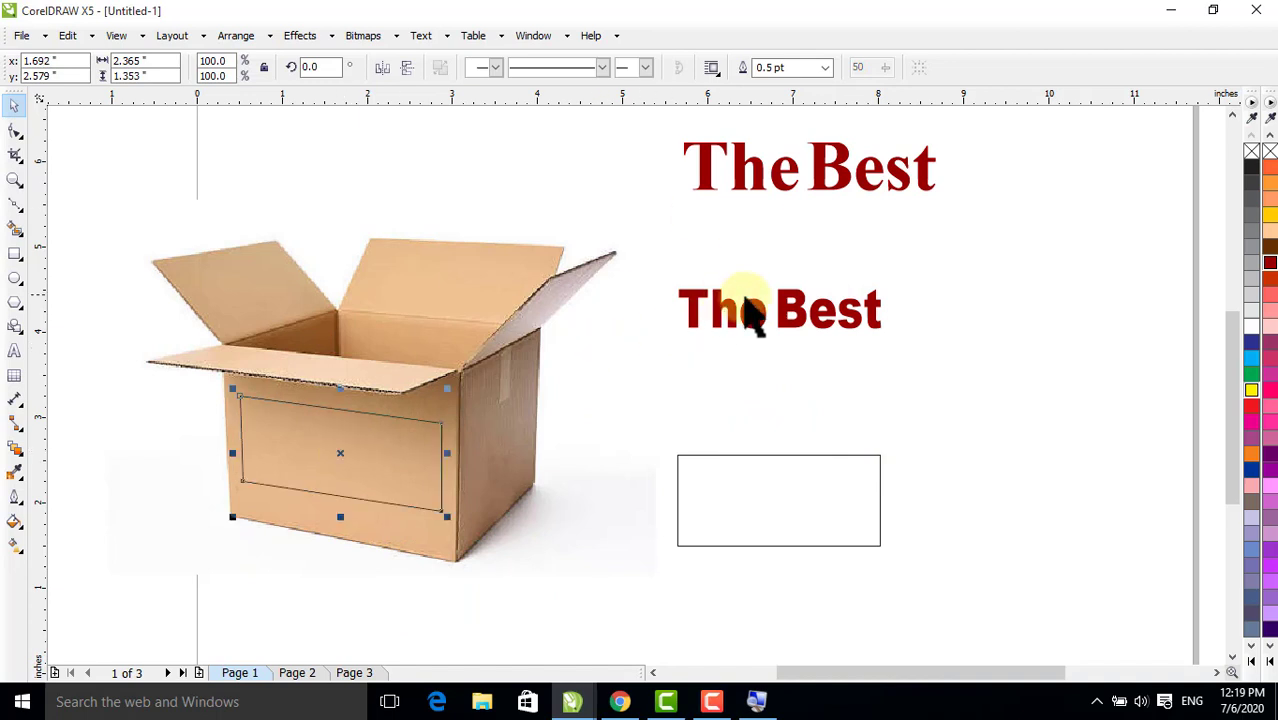
pyautogui.moveTo(750, 325); pyautogui.dragTo(660, 430)
pyautogui.moveTo(679, 500); pyautogui.dragTo(824, 428)
pyautogui.moveTo(699, 436); pyautogui.dragTo(676, 491)
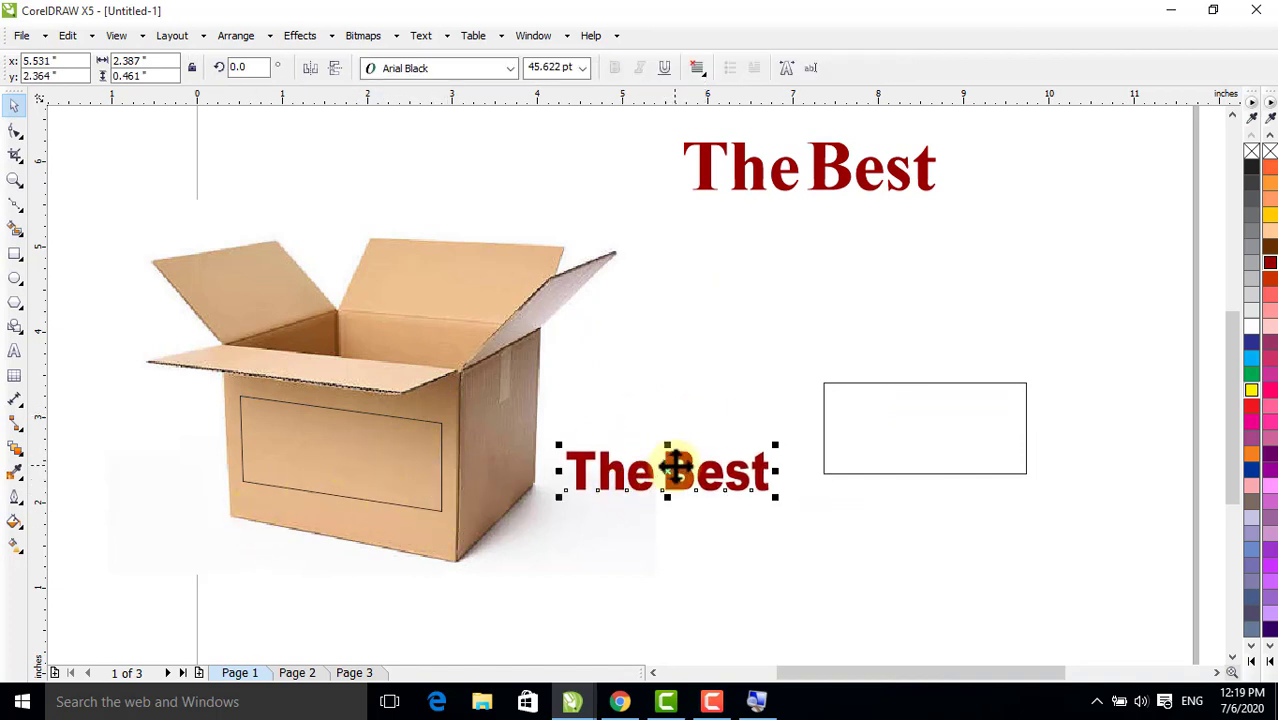
pyautogui.moveTo(670, 465); pyautogui.dragTo(685, 474)
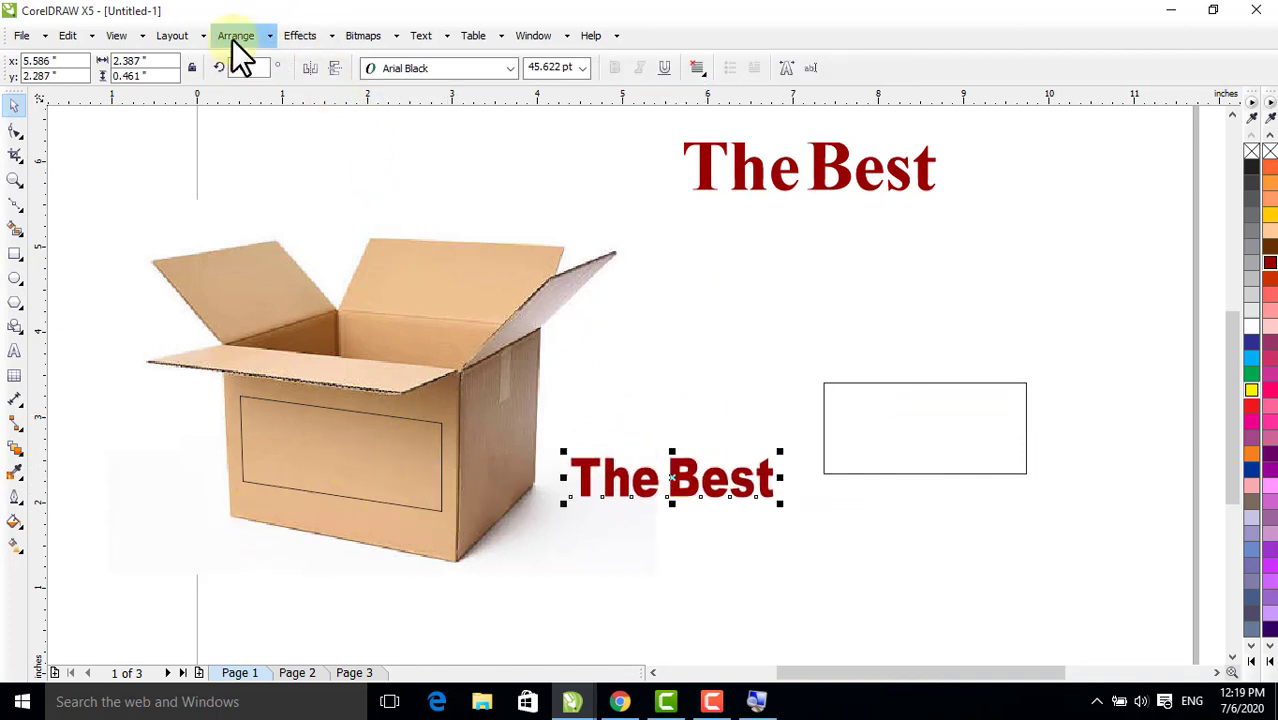
# Step: Add perspective to the Arial Black "The Best" text and match its four corners to the outline on the box's front face
pyautogui.click(302, 44)
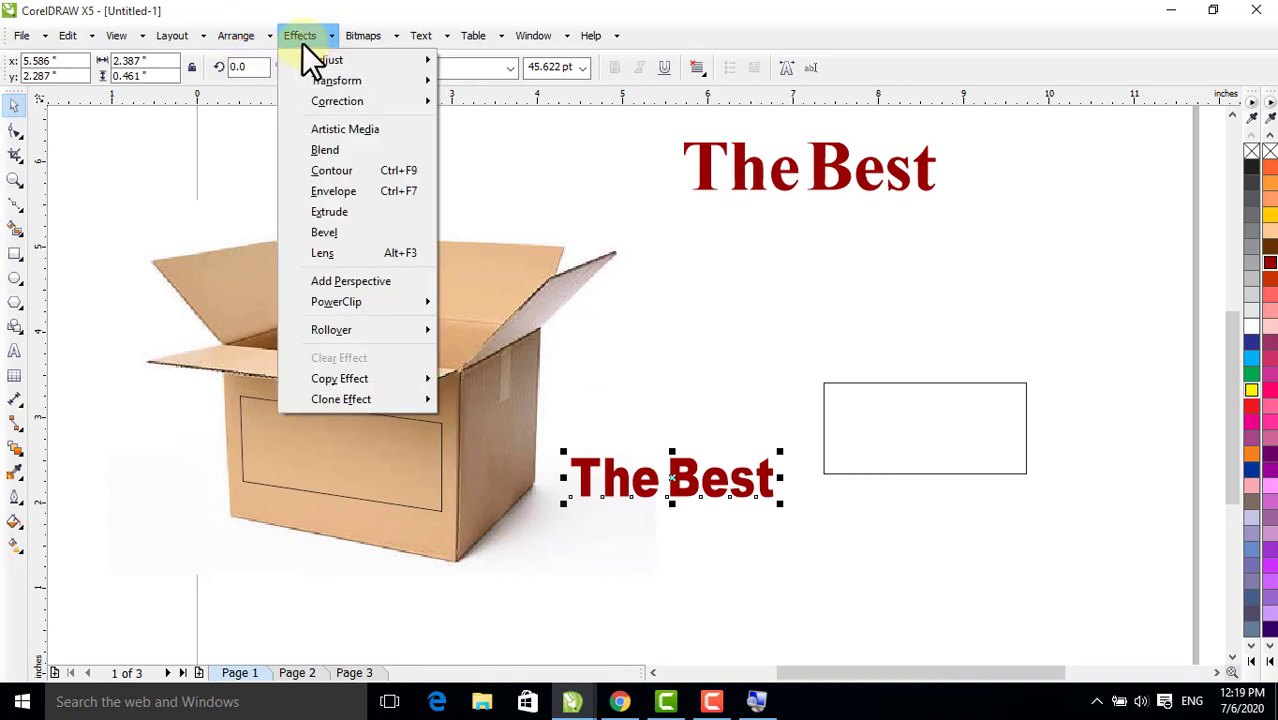
pyautogui.click(346, 281)
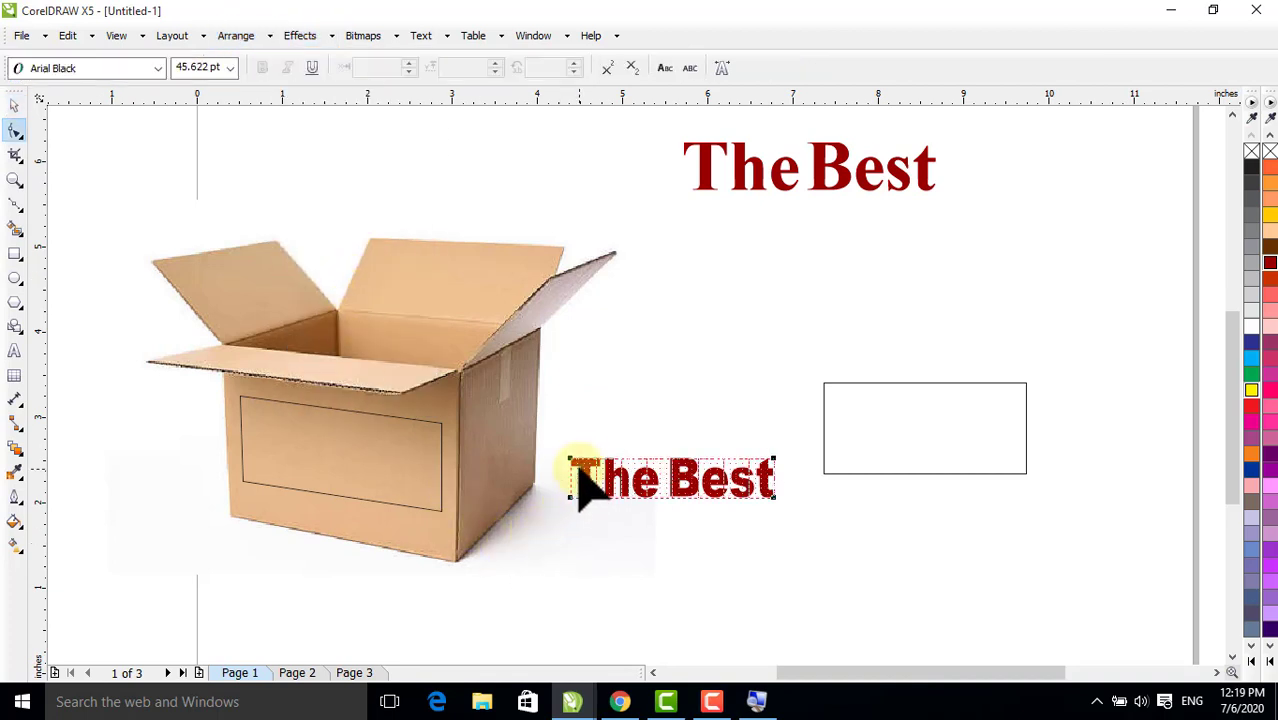
pyautogui.moveTo(572, 458); pyautogui.dragTo(242, 399)
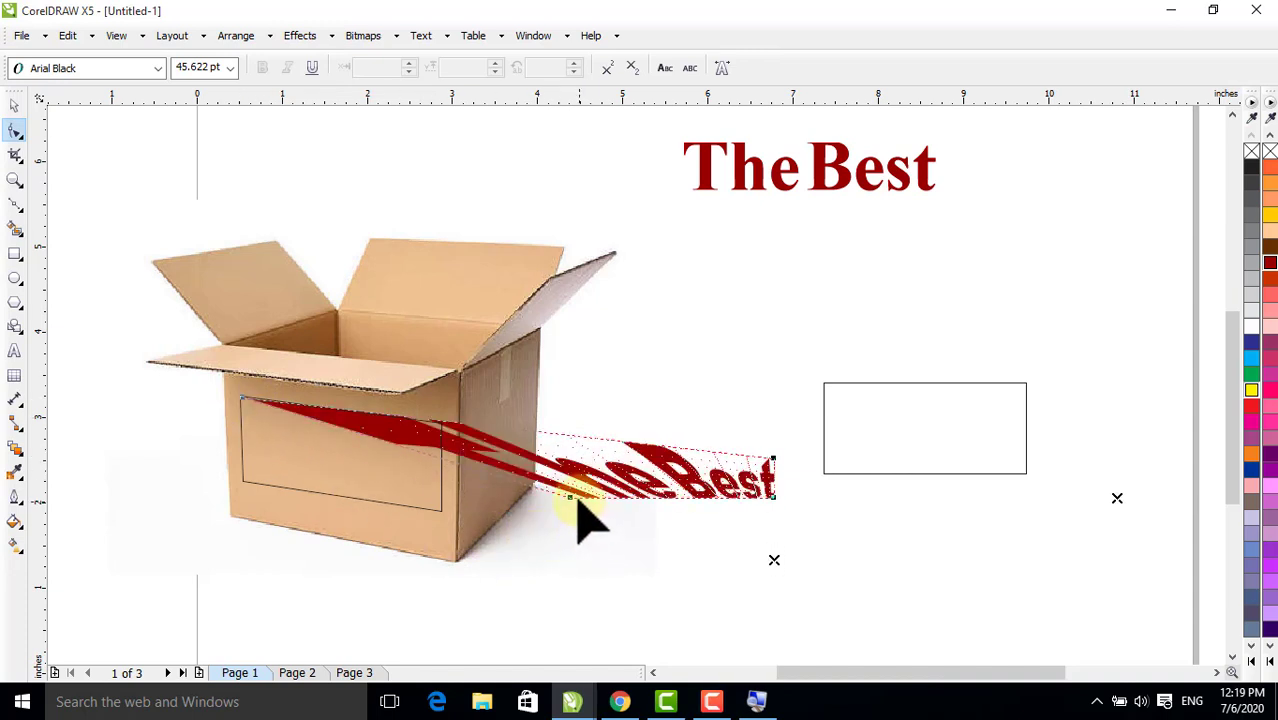
pyautogui.moveTo(572, 494); pyautogui.dragTo(242, 481)
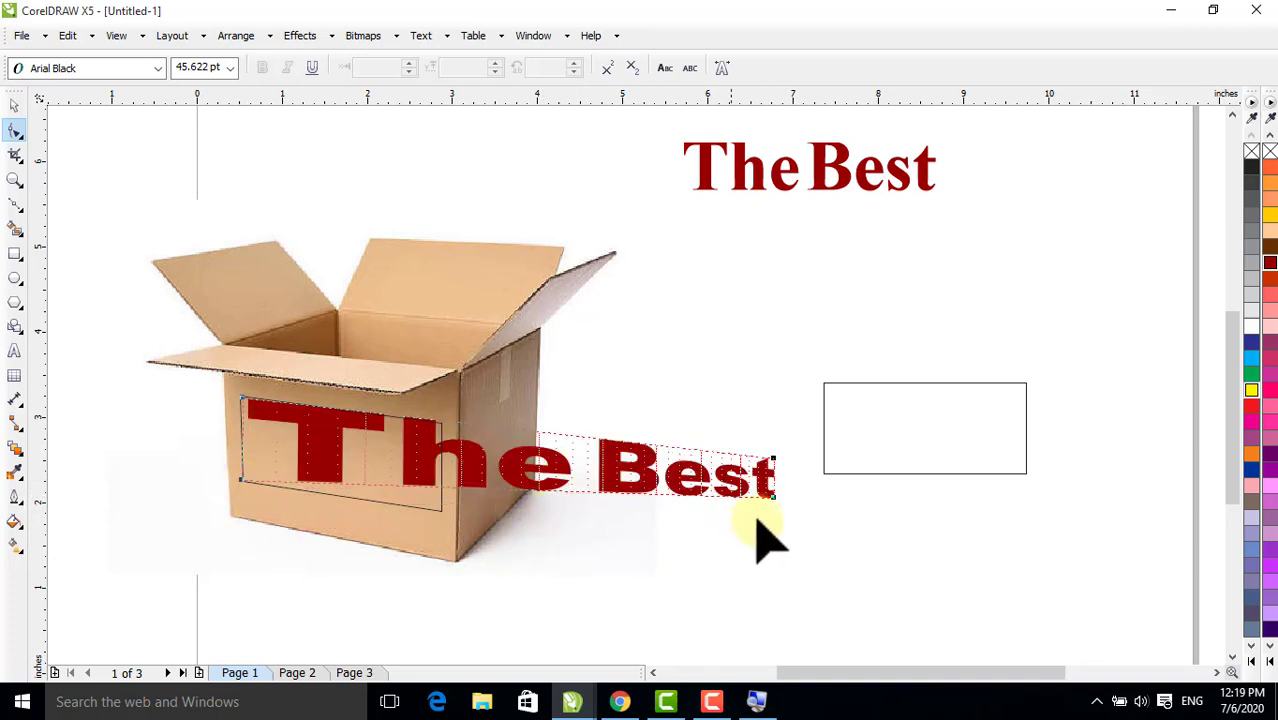
pyautogui.moveTo(763, 505); pyautogui.dragTo(772, 458)
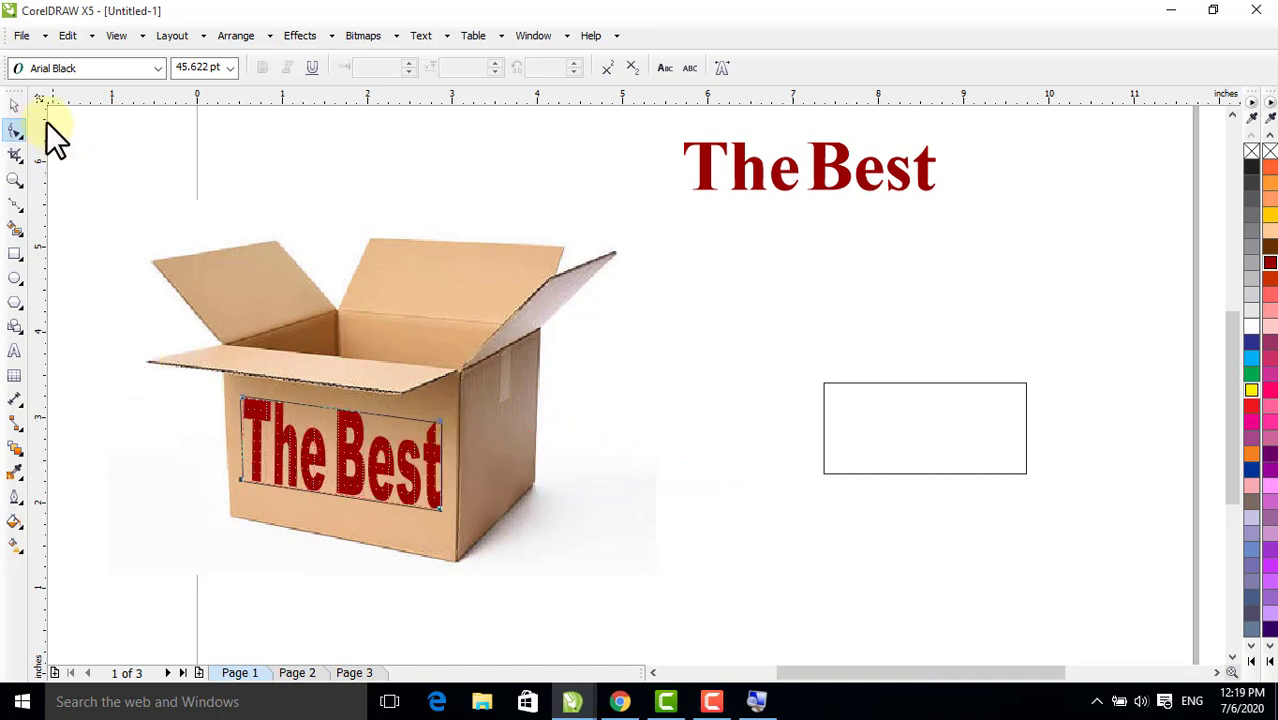
pyautogui.click(8, 105)
pyautogui.click(51, 247)
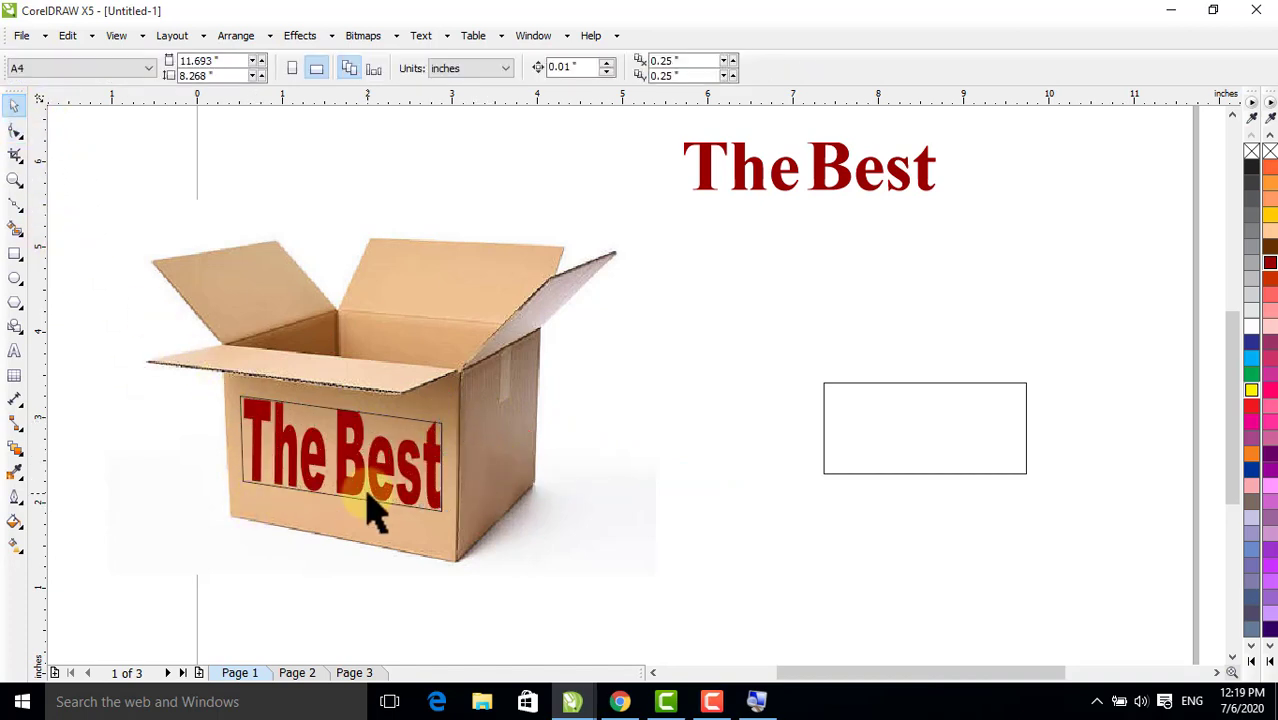
# Step: Move the slanted outline off the box's front face to the empty area near the large rectangle
pyautogui.moveTo(340, 515); pyautogui.dragTo(740, 326)
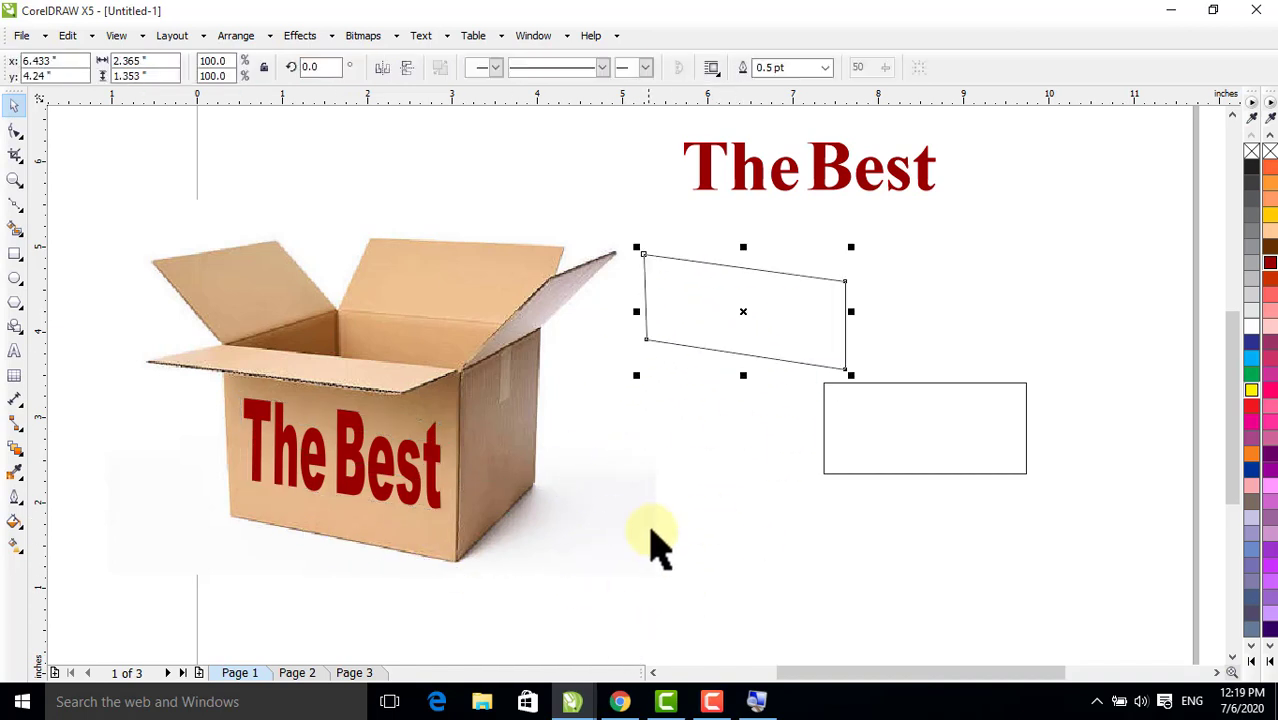
pyautogui.moveTo(715, 251); pyautogui.dragTo(900, 348)
pyautogui.moveTo(773, 322); pyautogui.dragTo(1005, 354)
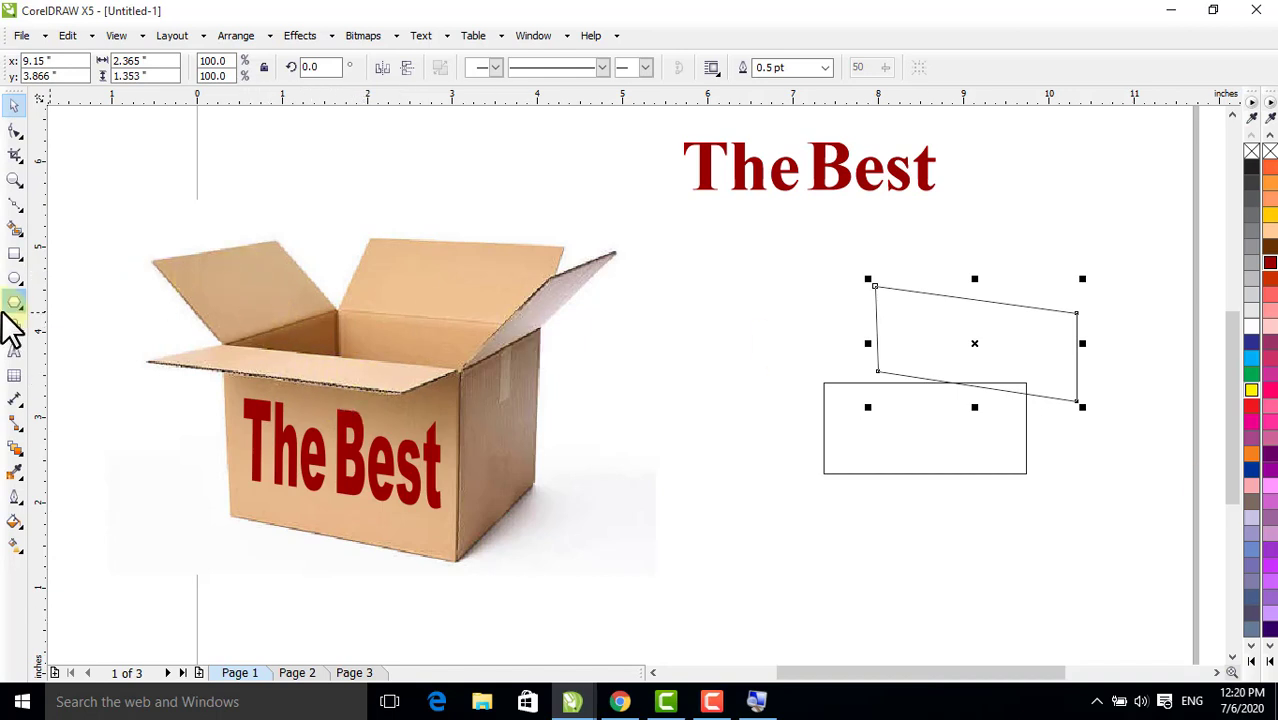
# Step: Draw a closed four-sided Bézier outline about 1.67 by 0.9 inches on the box's upper-left flap, following its slant
pyautogui.click(14, 210)
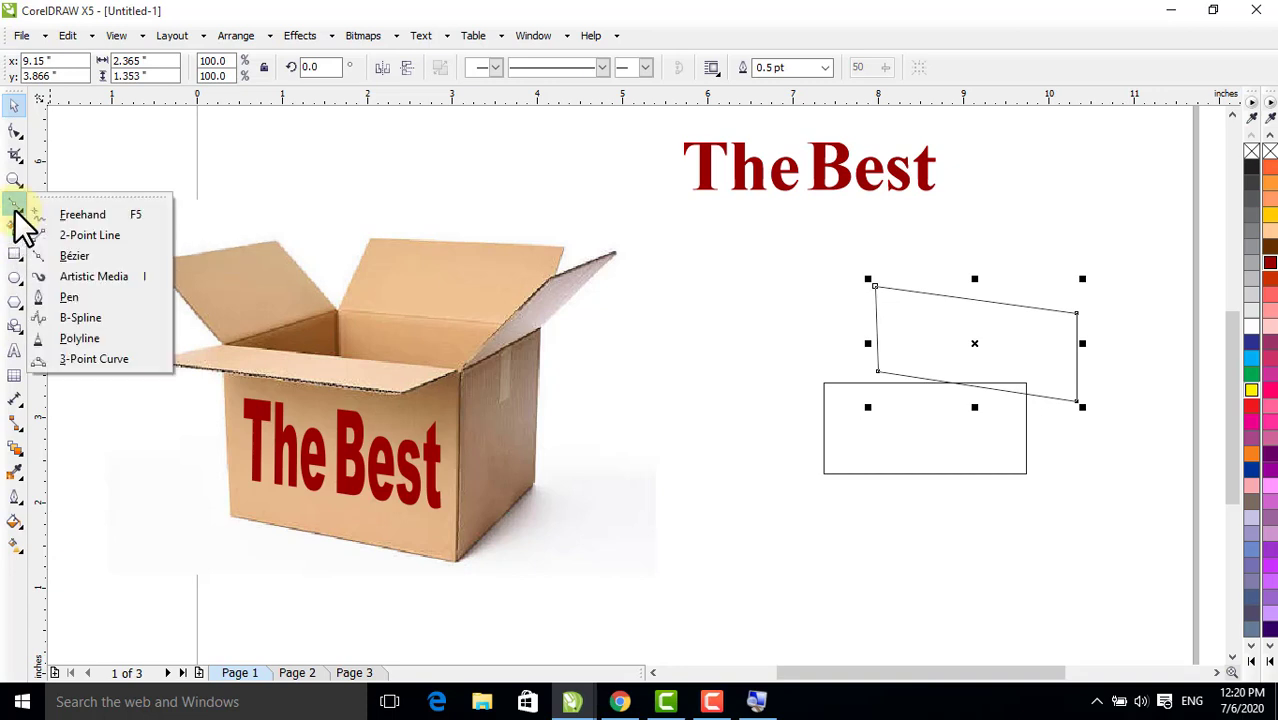
pyautogui.click(72, 256)
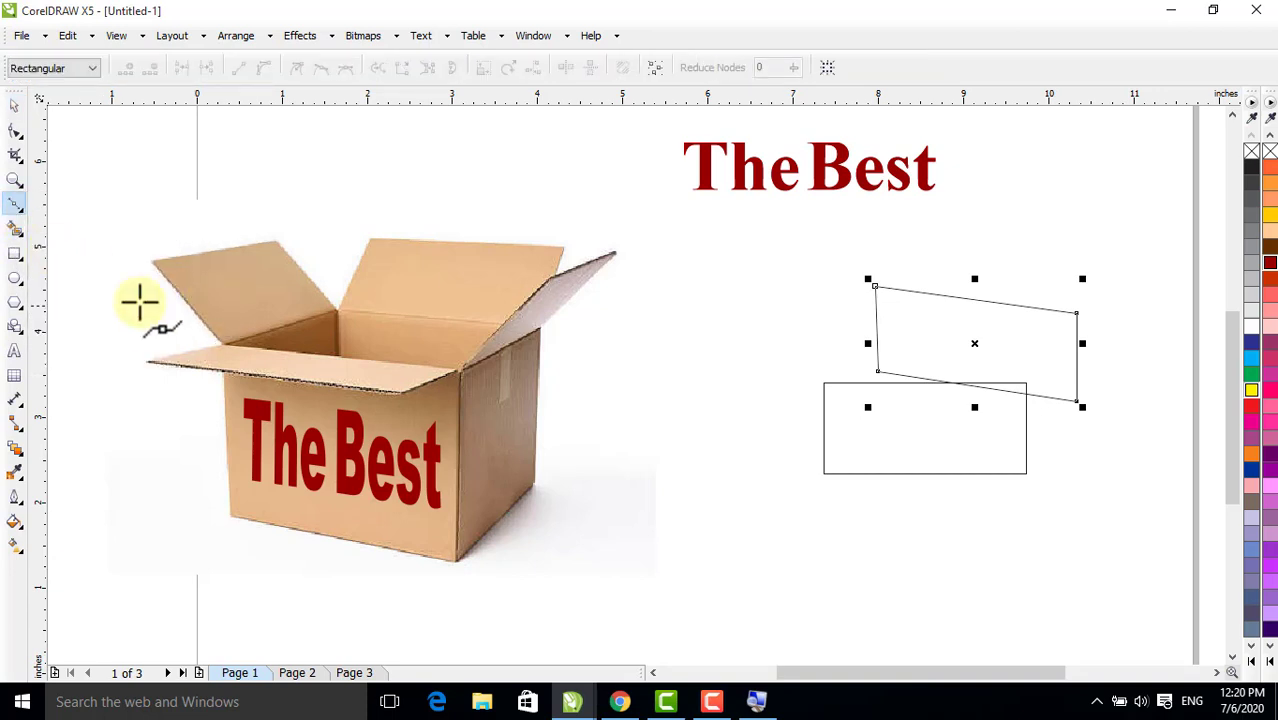
pyautogui.click(175, 279)
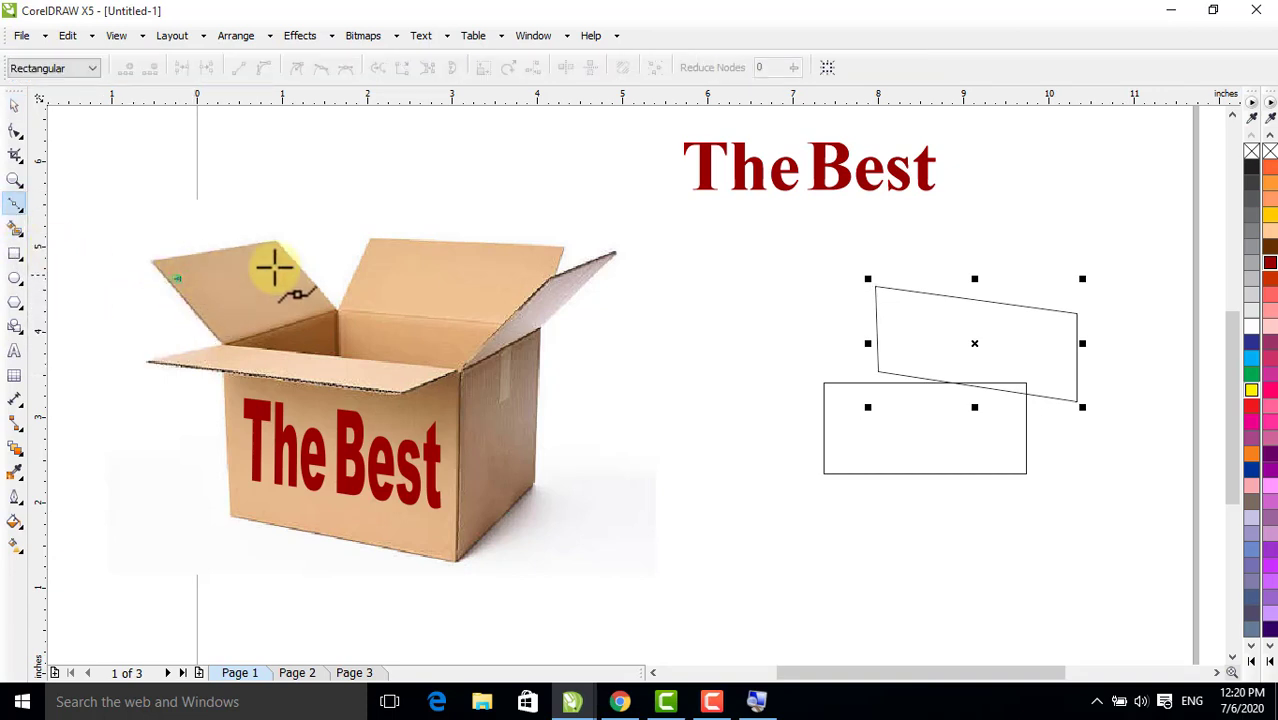
pyautogui.click(281, 250)
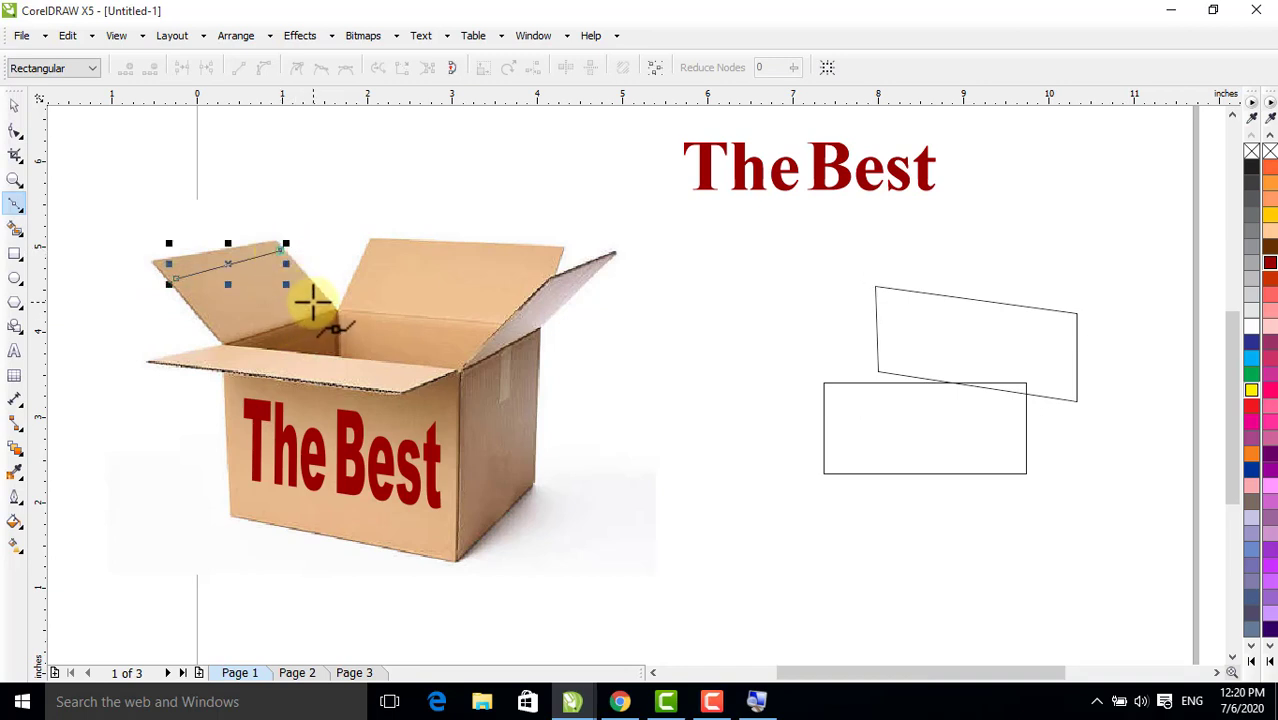
pyautogui.click(318, 297)
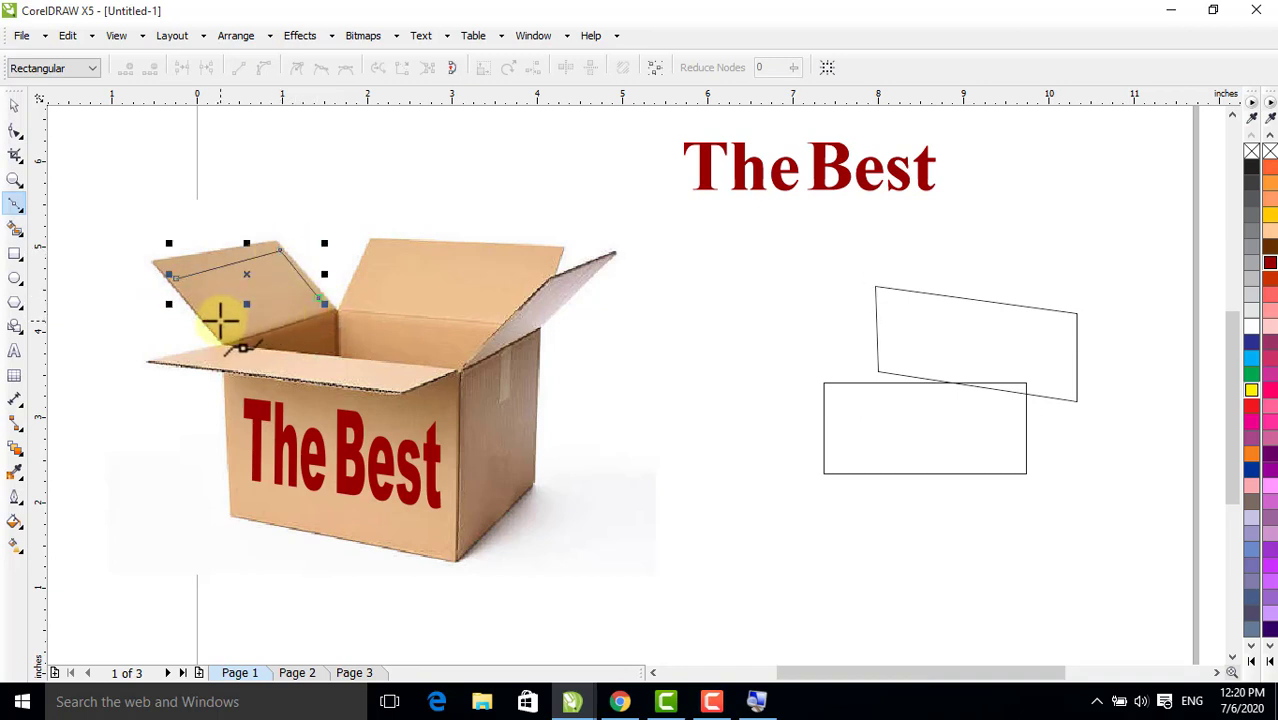
pyautogui.click(218, 326)
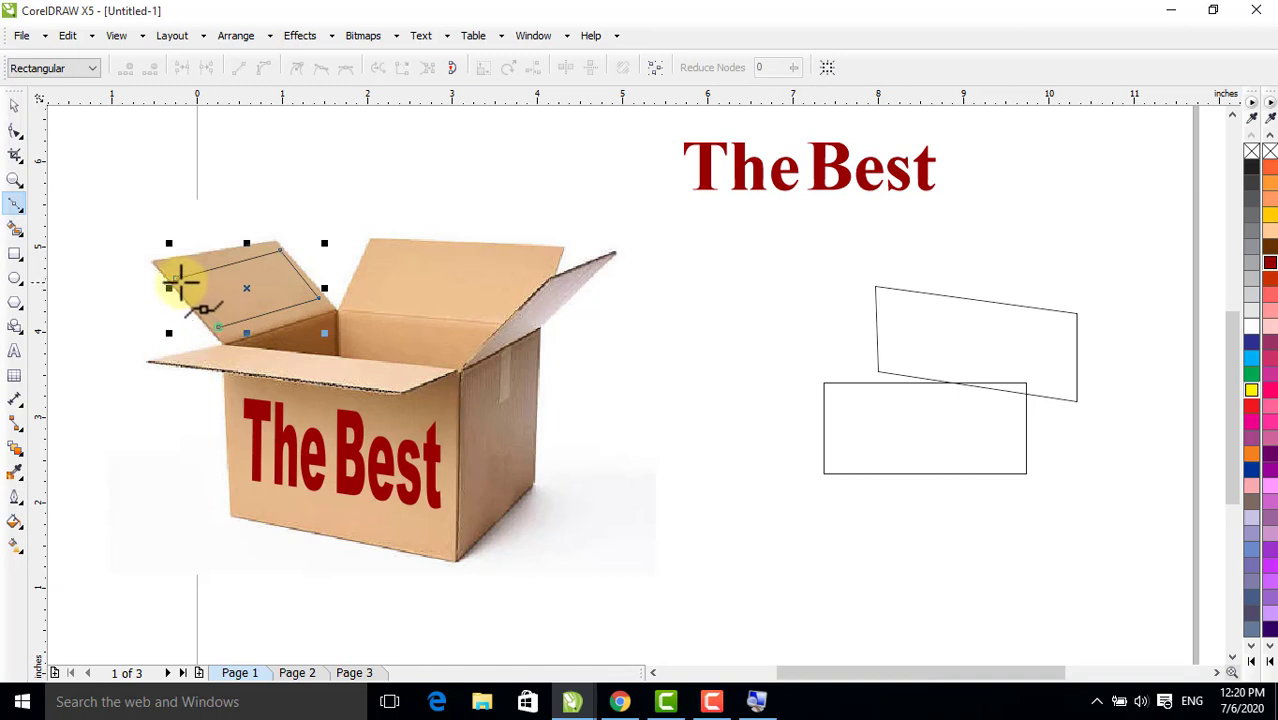
# Step: Adjust the outer corner node of the flap outline to follow the flap's edge and place a copy of the outline beside the box
pyautogui.click(15, 130)
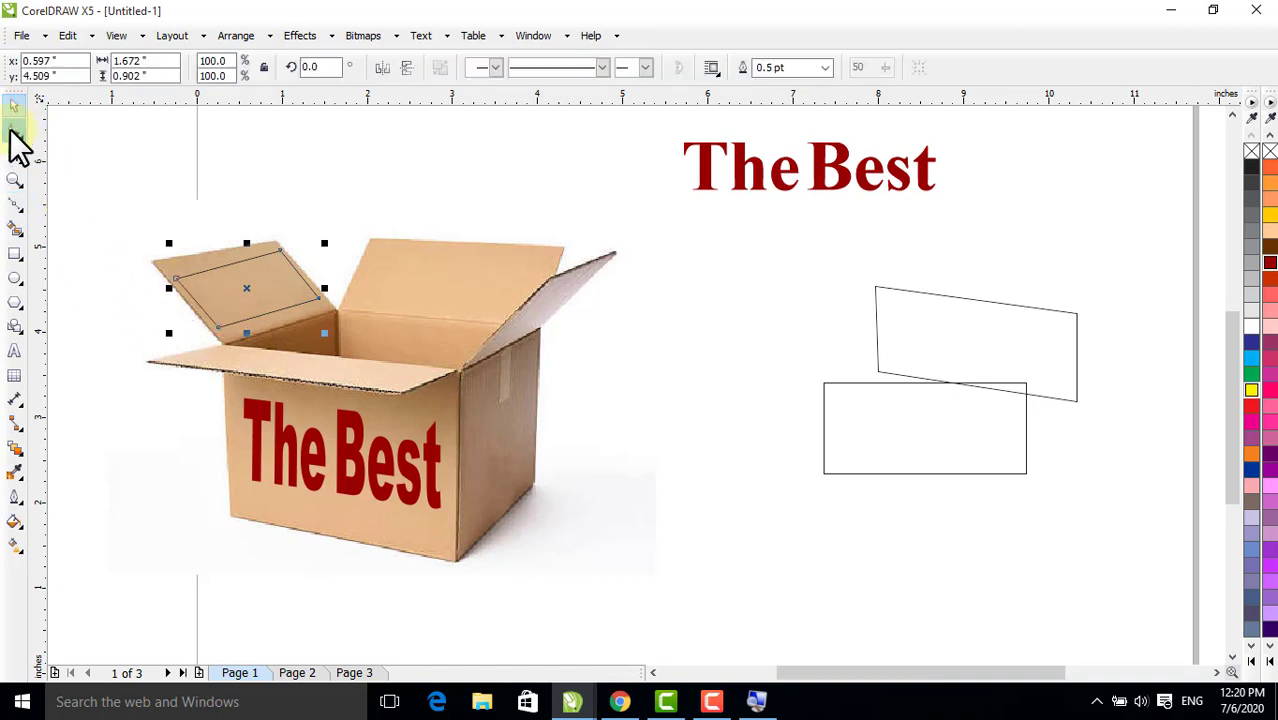
pyautogui.click(174, 279)
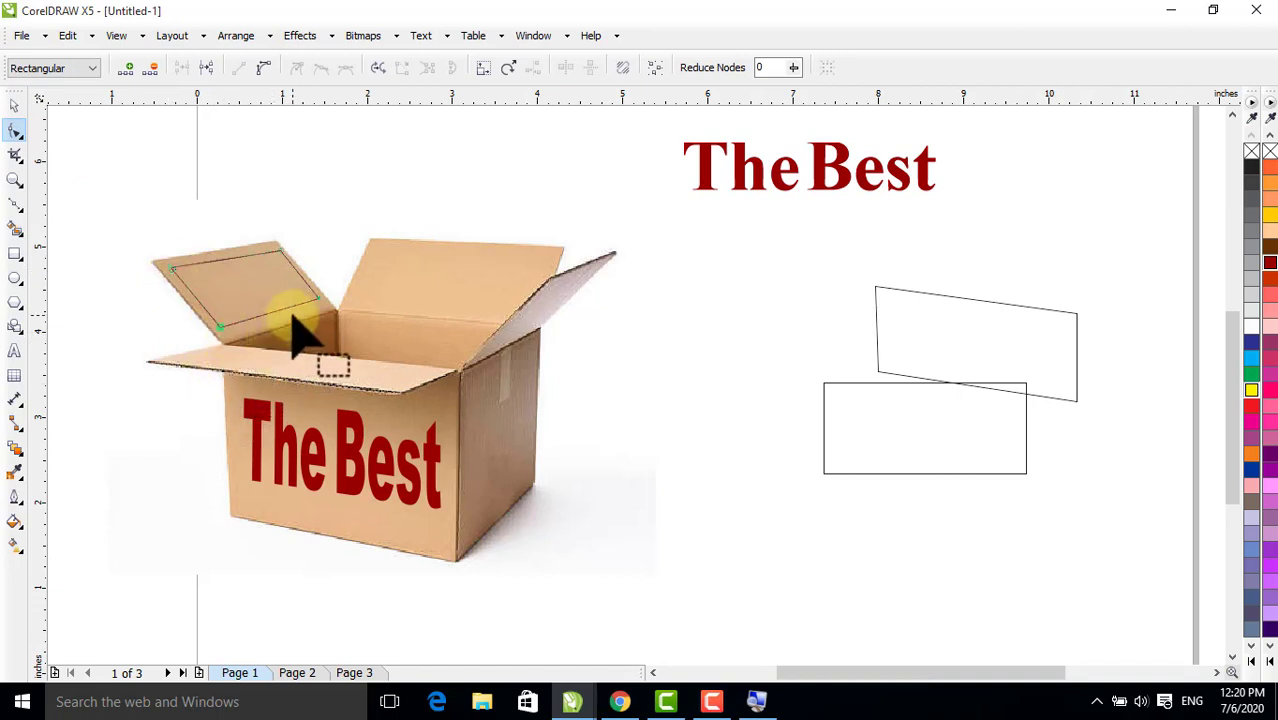
pyautogui.click(279, 247)
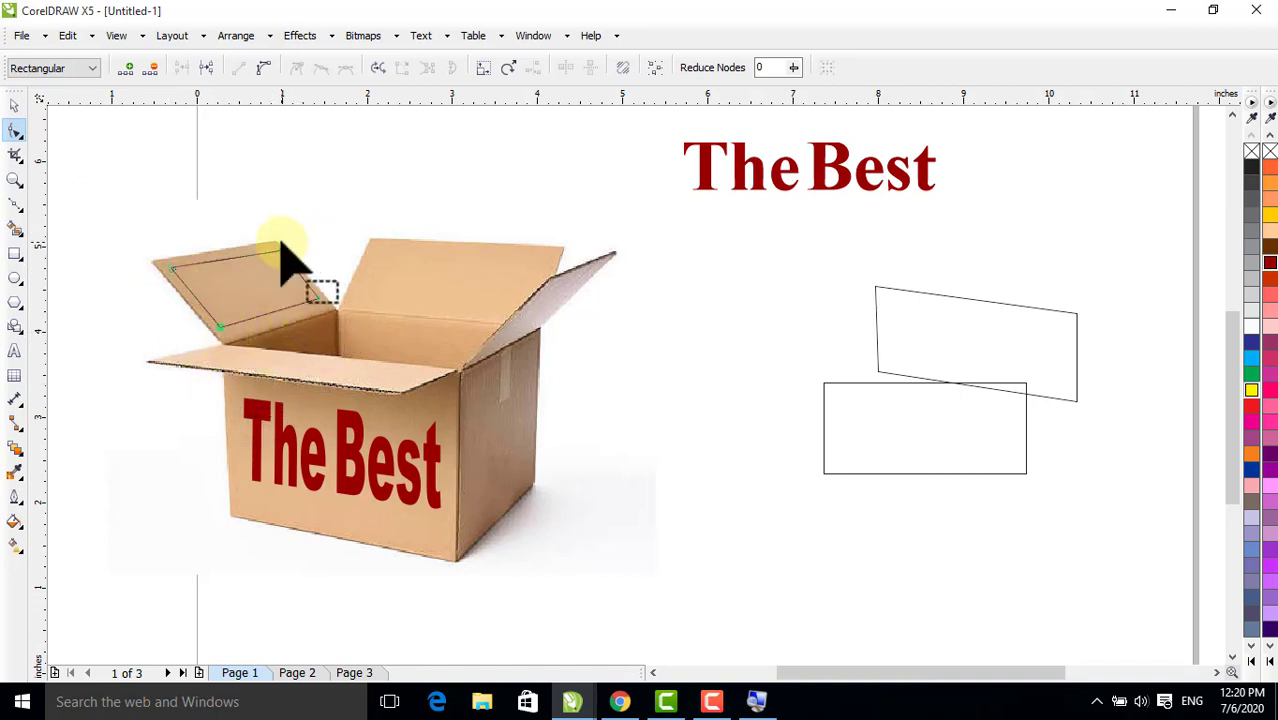
pyautogui.click(16, 110)
pyautogui.moveTo(236, 291); pyautogui.dragTo(684, 306)
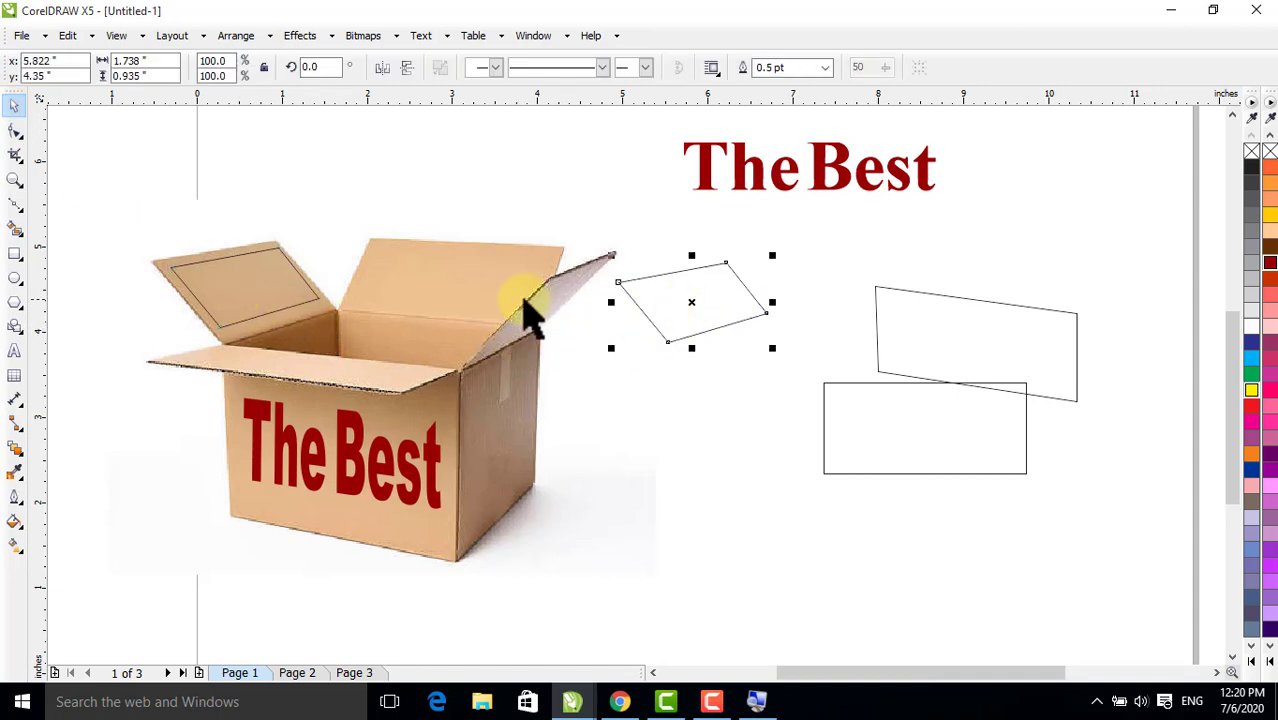
# Step: Draw a rectangle over the copied flap outline, narrow it to about 1.36 by 0.7 inches and move it below the outline
pyautogui.click(15, 255)
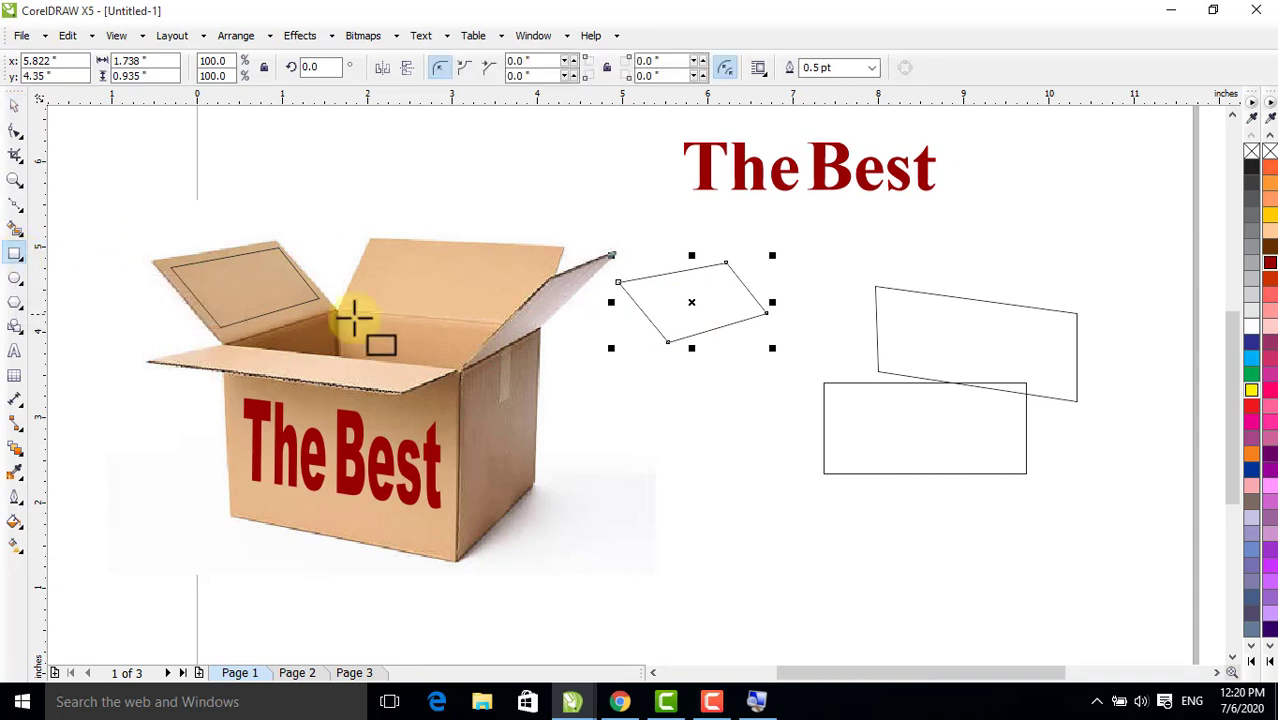
pyautogui.moveTo(619, 285); pyautogui.dragTo(763, 346)
pyautogui.click(14, 106)
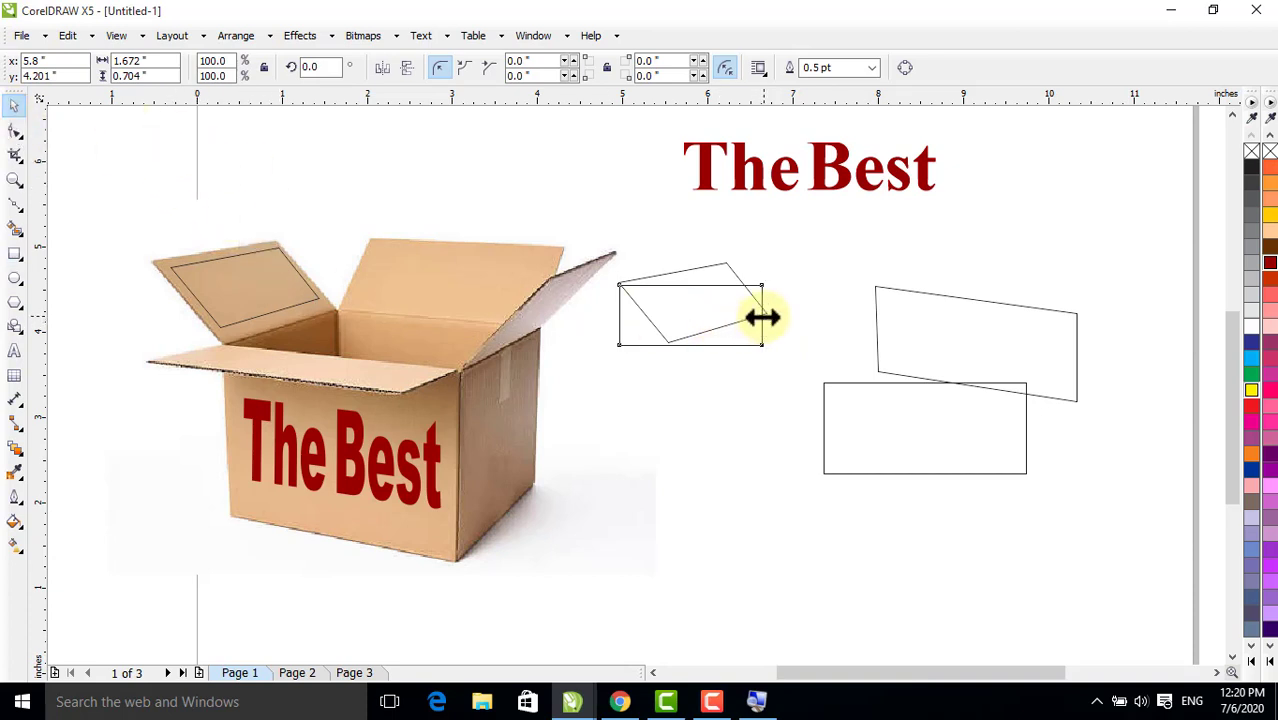
pyautogui.moveTo(763, 317); pyautogui.dragTo(739, 448)
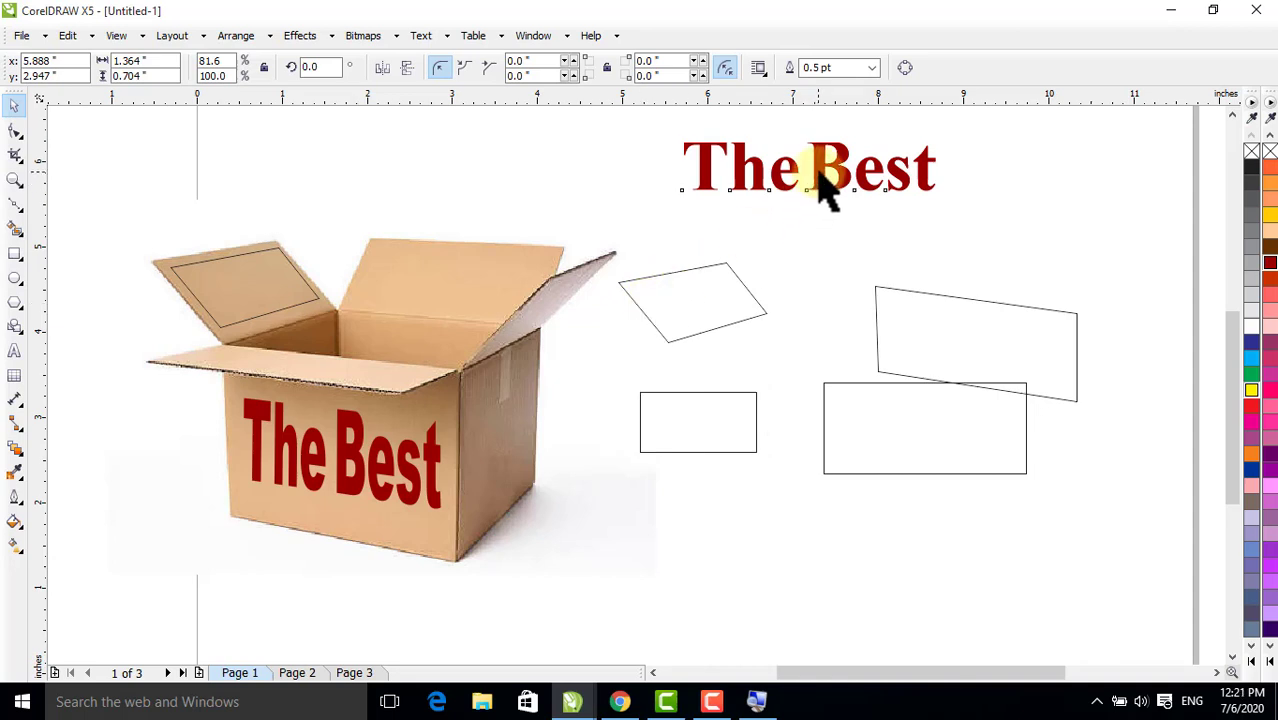
# Step: Copy the Times New Roman "The Best" text, scale the copy to about 32.9 pt and place it over the box's upper-left flap
pyautogui.moveTo(822, 190); pyautogui.dragTo(713, 559)
pyautogui.rightClick(713, 559)
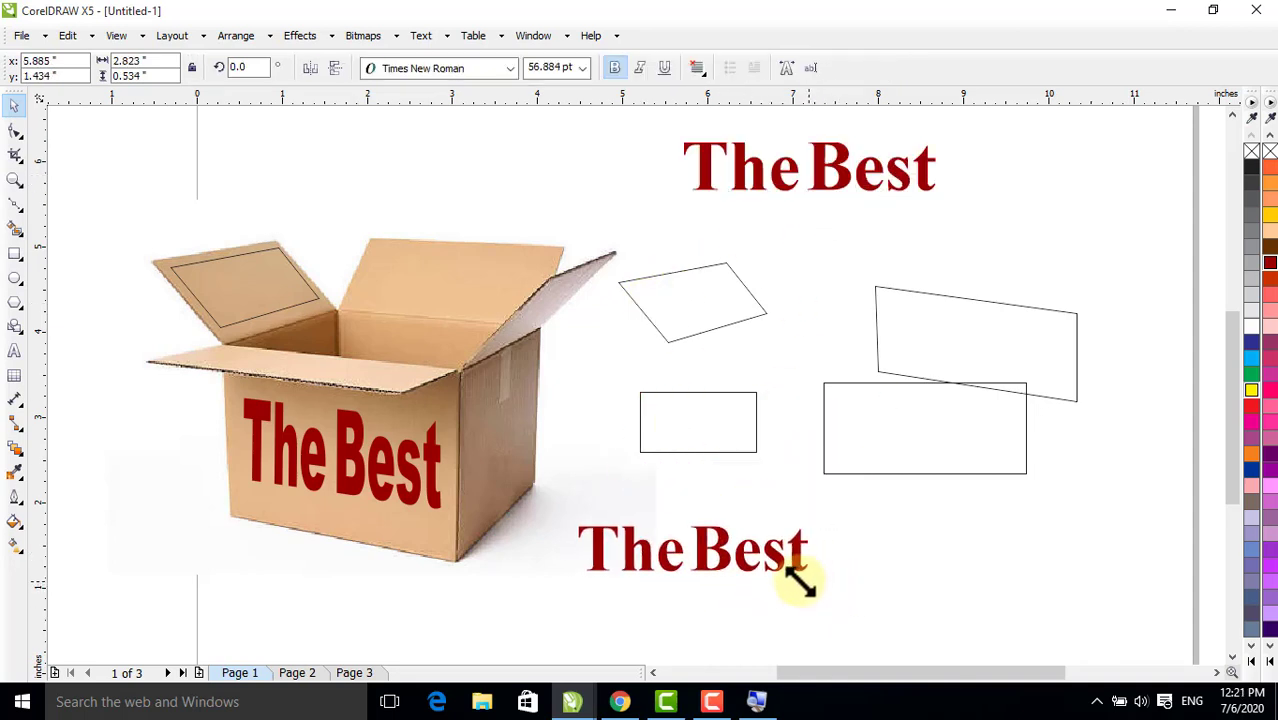
pyautogui.moveTo(800, 580); pyautogui.dragTo(725, 568)
pyautogui.moveTo(650, 548); pyautogui.dragTo(302, 292)
pyautogui.click(785, 432)
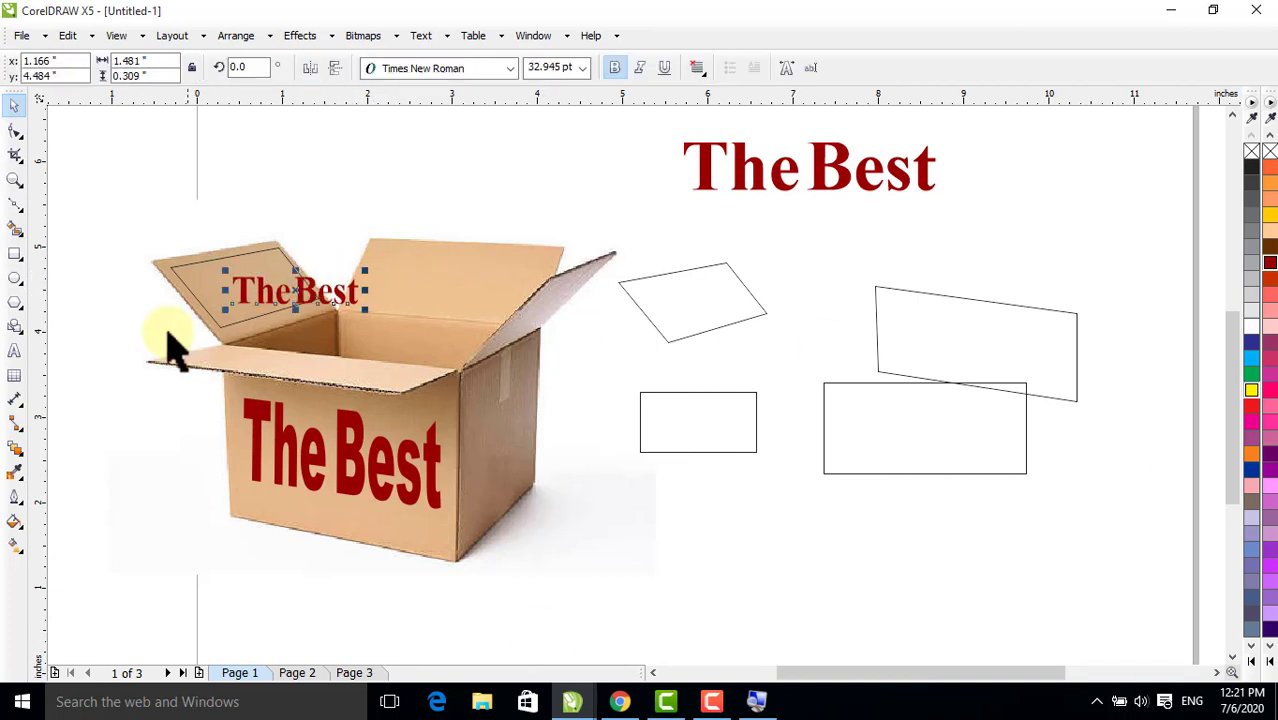
pyautogui.click(14, 180)
pyautogui.moveTo(143, 222); pyautogui.dragTo(430, 376)
pyautogui.click(15, 106)
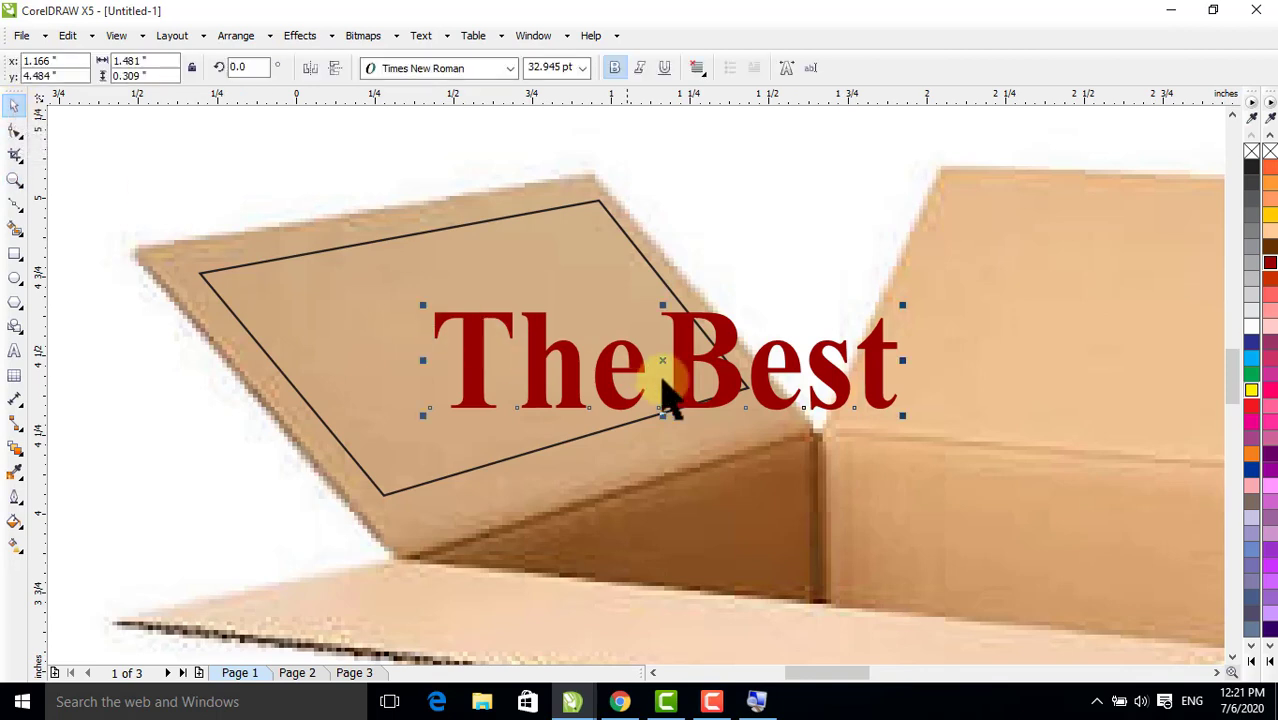
# Step: Move the "The Best" copy off the flap, add perspective to it and fit its four corners to the upper-left flap's outline
pyautogui.moveTo(736, 365); pyautogui.dragTo(1032, 284)
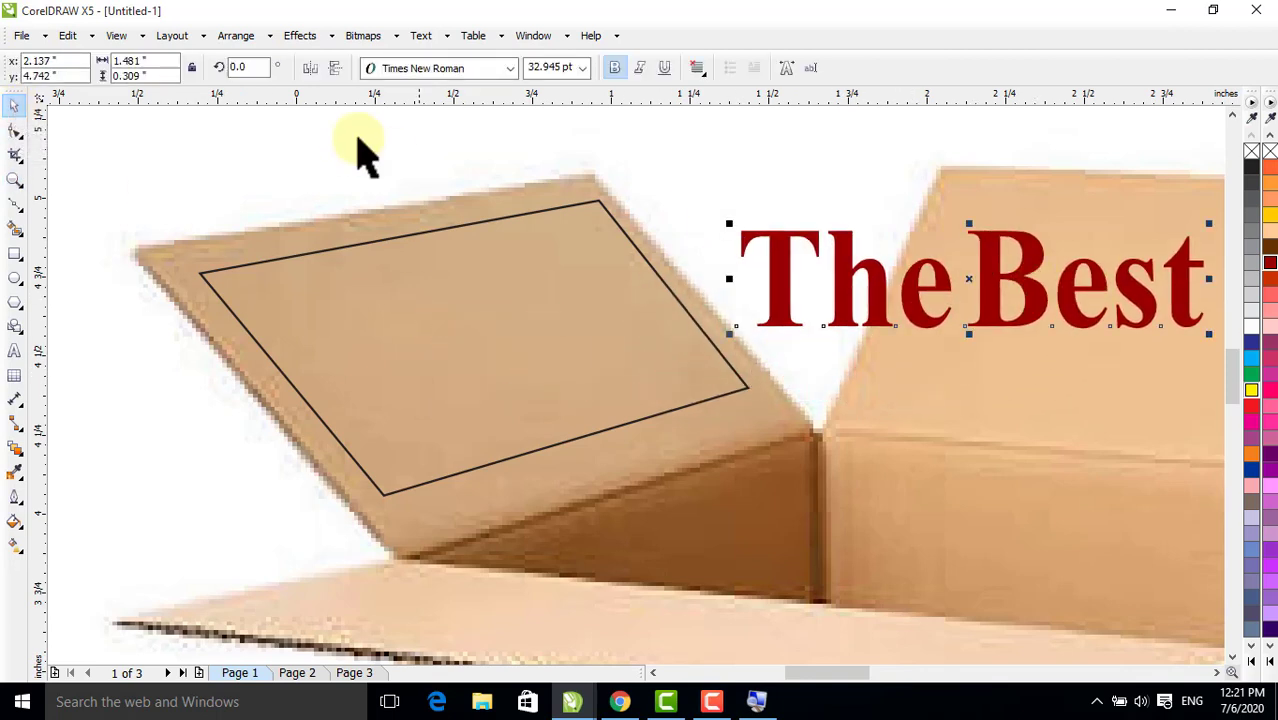
pyautogui.click(310, 33)
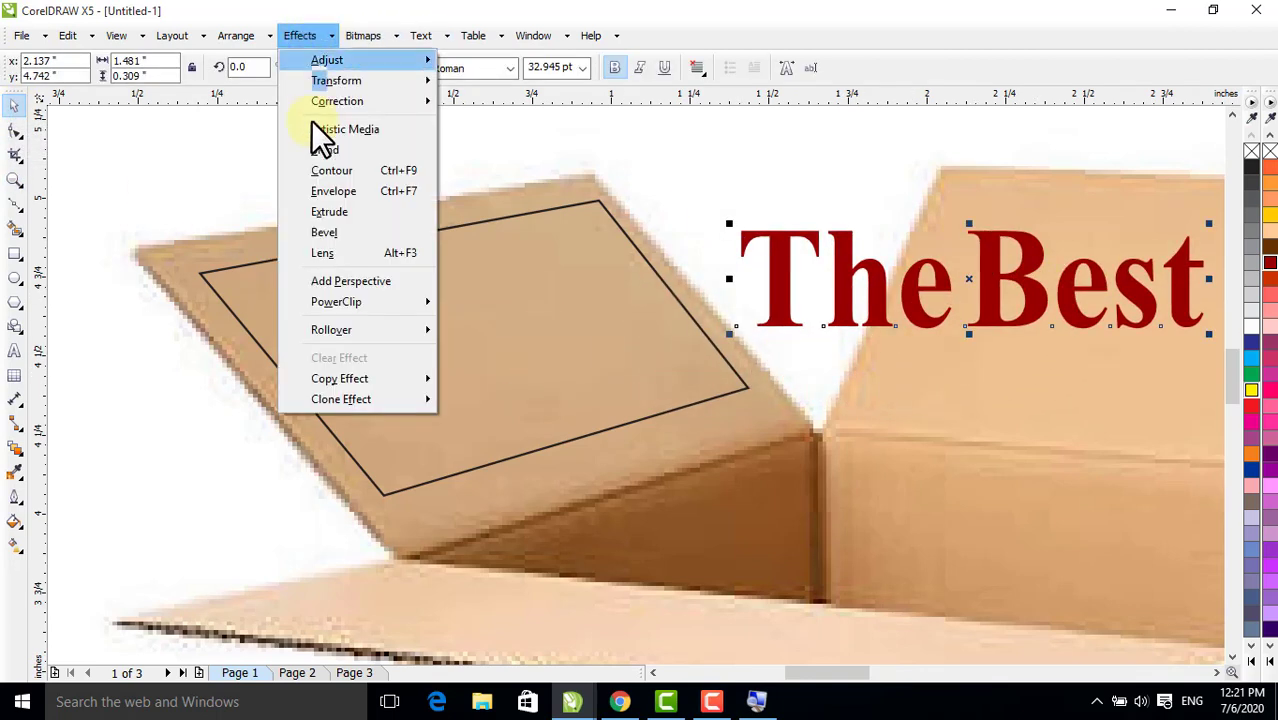
pyautogui.click(343, 278)
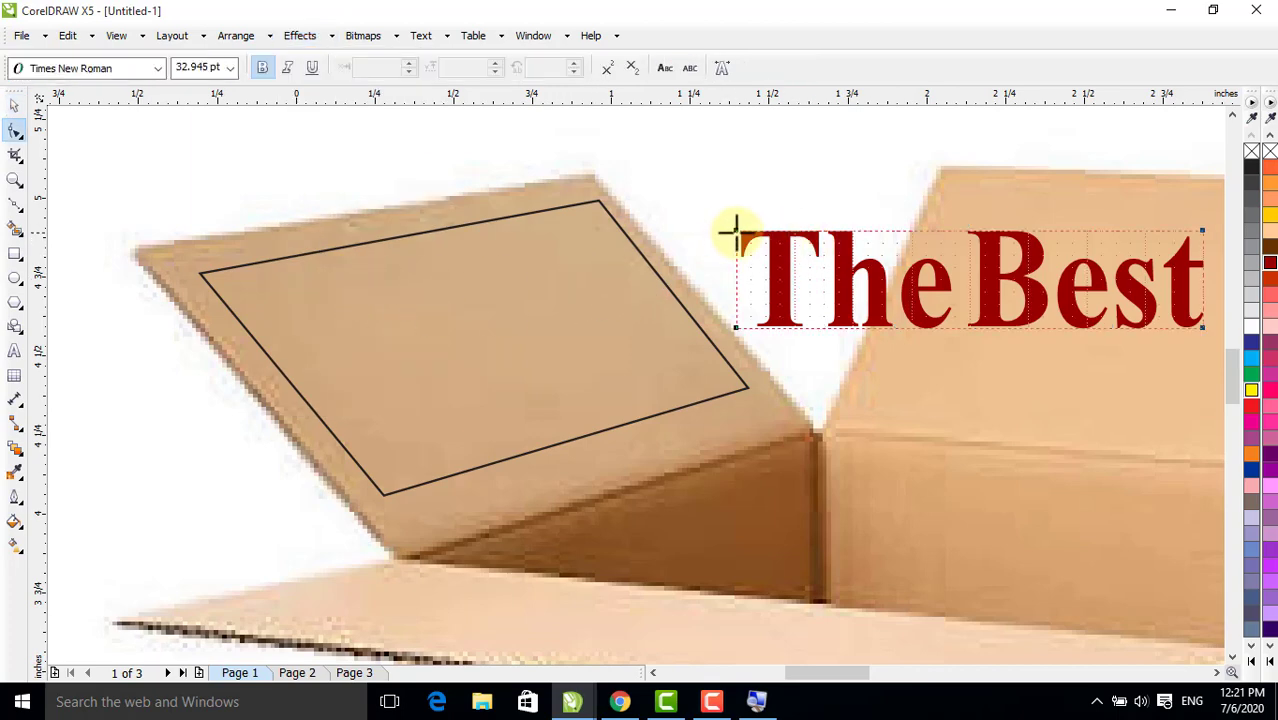
pyautogui.moveTo(735, 232); pyautogui.dragTo(203, 275)
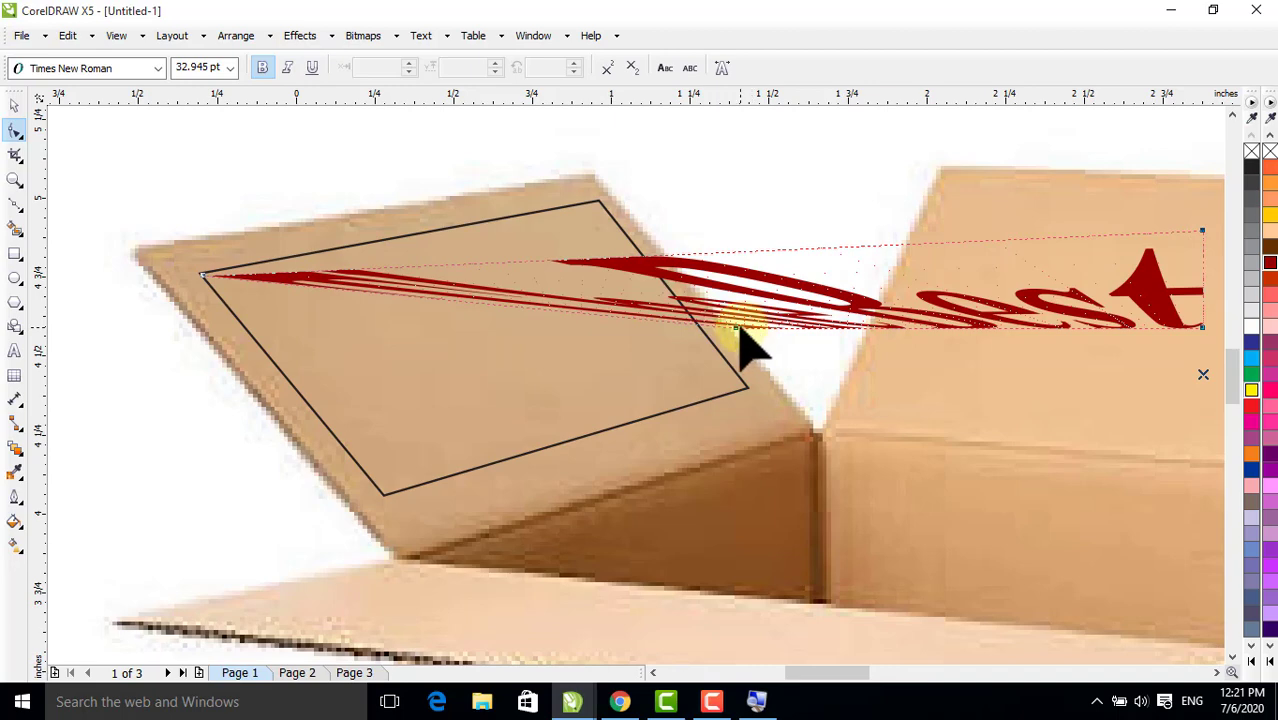
pyautogui.moveTo(740, 330); pyautogui.dragTo(383, 490)
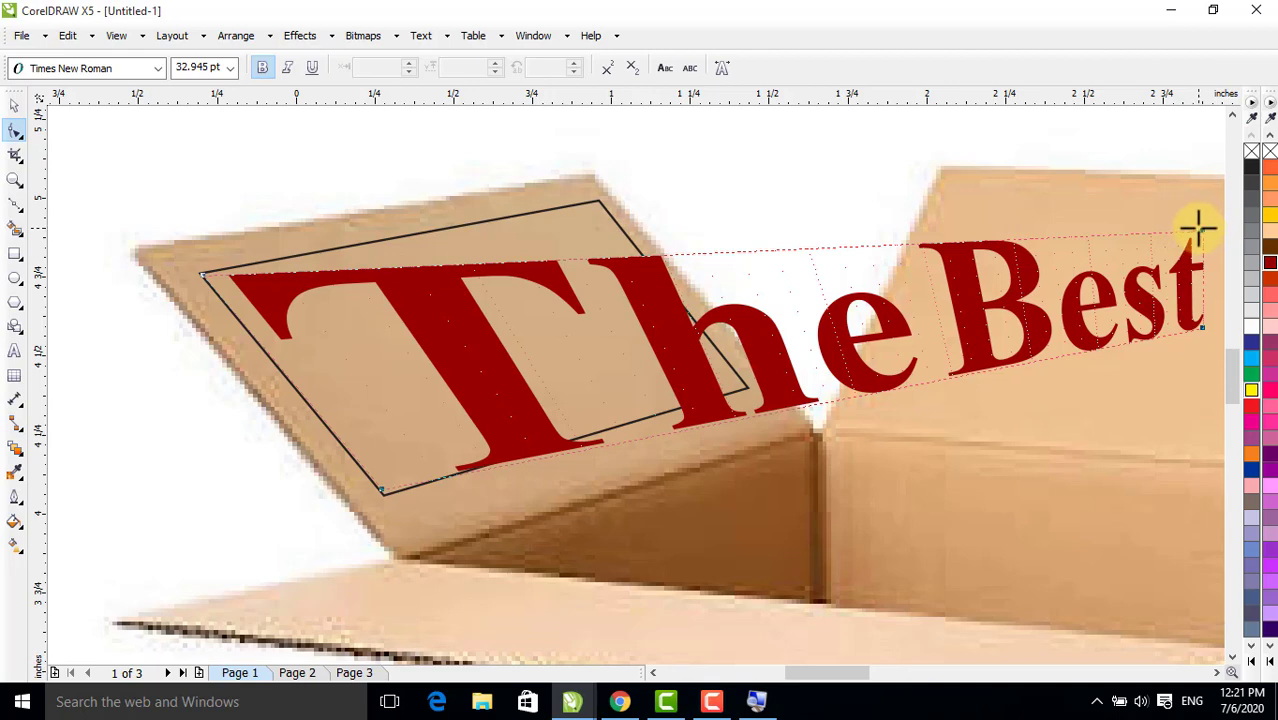
pyautogui.moveTo(1203, 240); pyautogui.dragTo(600, 206)
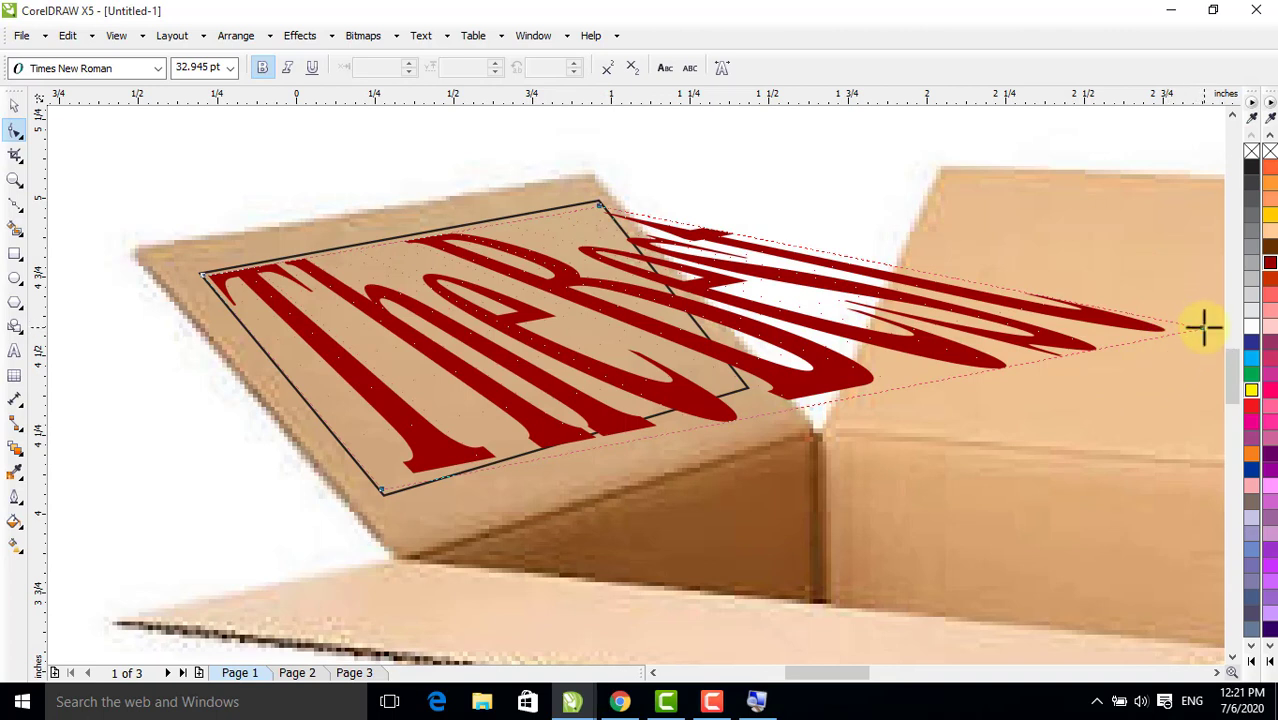
pyautogui.moveTo(1203, 325); pyautogui.dragTo(742, 398)
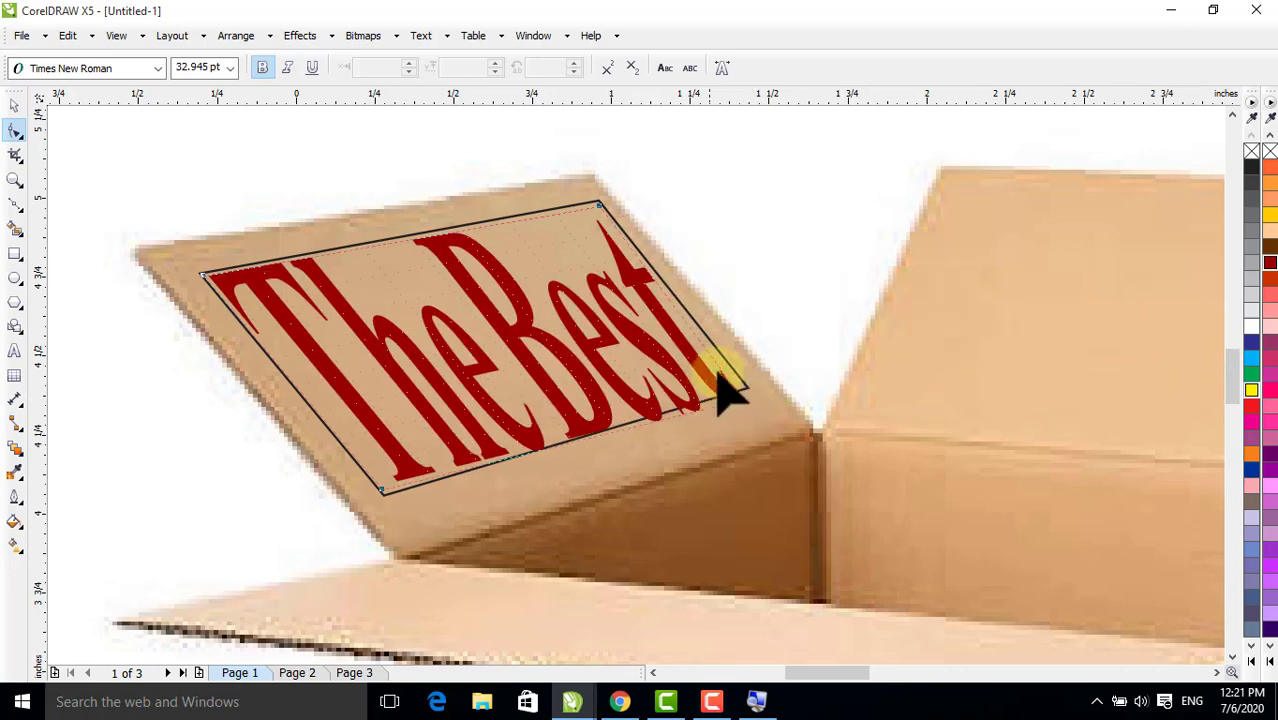
# Step: Pull the four-sided guide outline away from the text on the upper-left flap and delete it
pyautogui.click(14, 105)
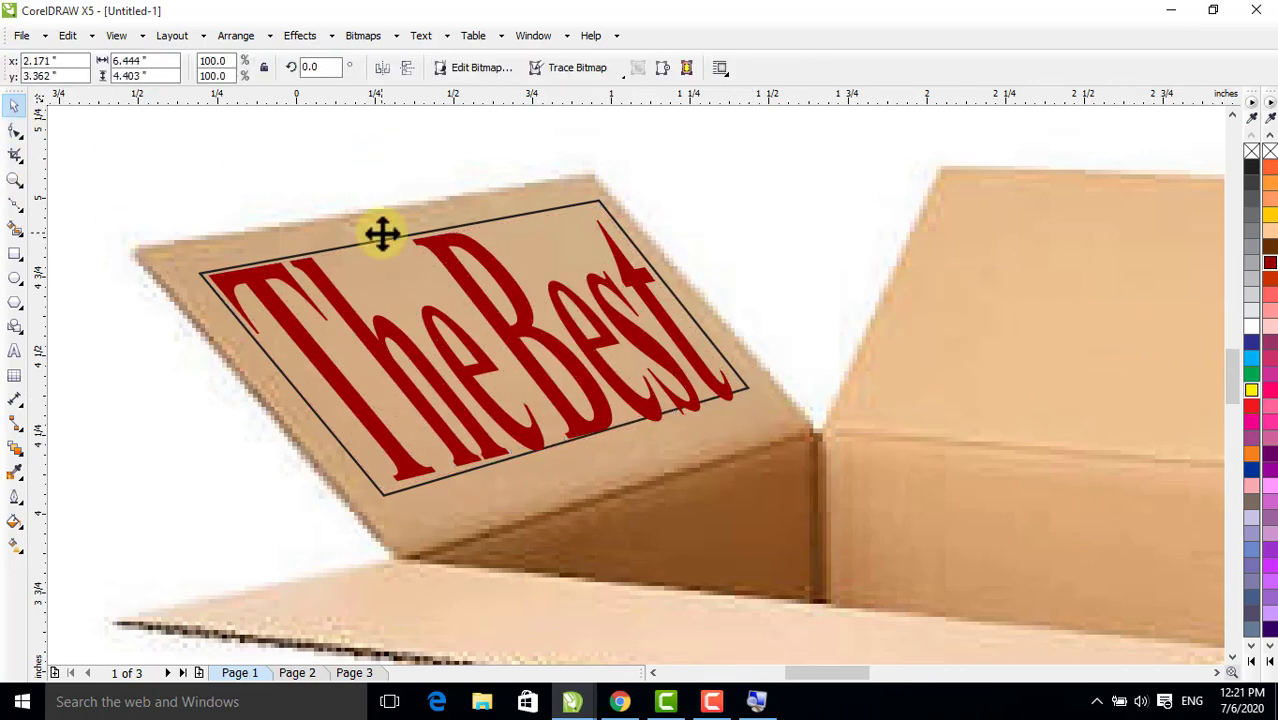
pyautogui.moveTo(379, 236); pyautogui.dragTo(870, 316)
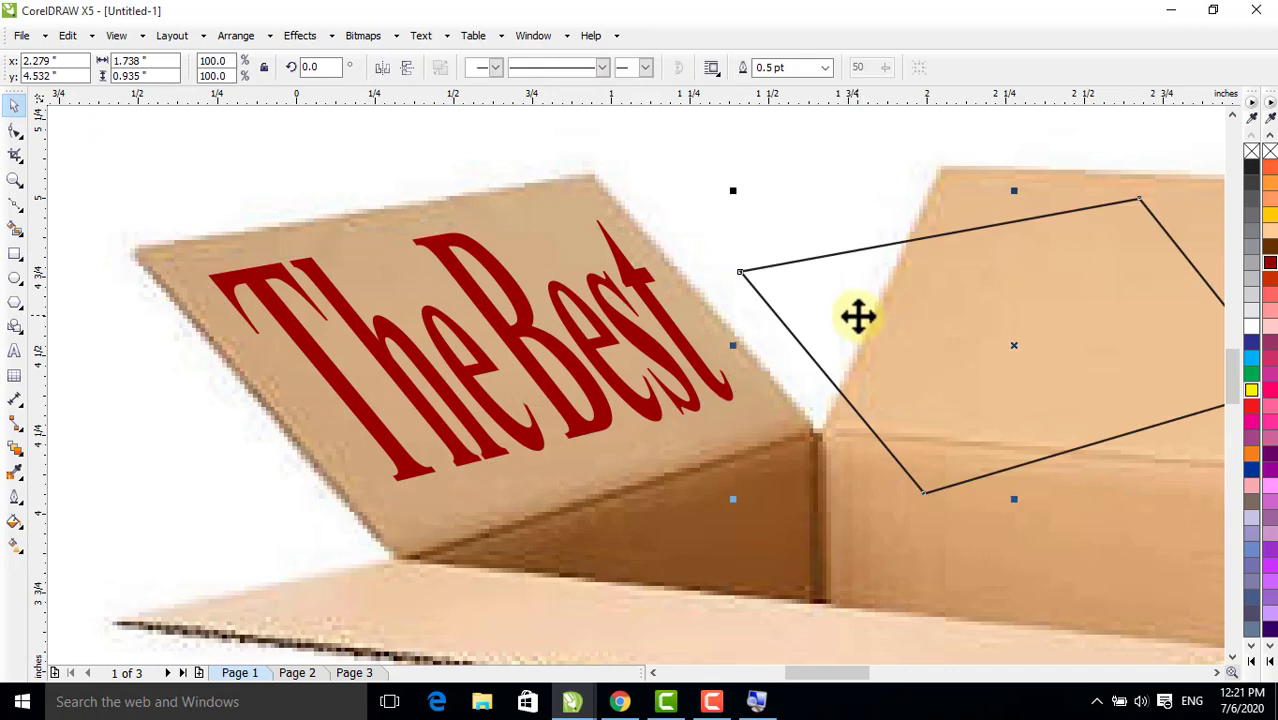
pyautogui.press('Delete')
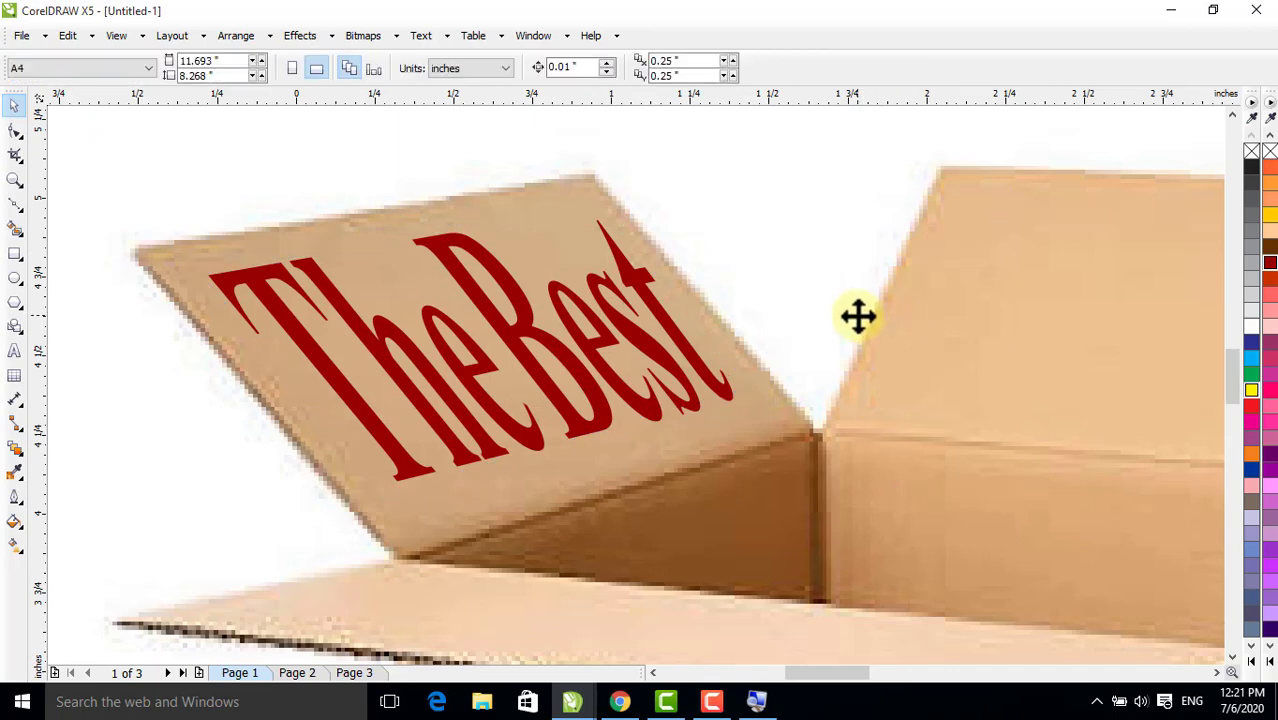
pyautogui.press('F4')
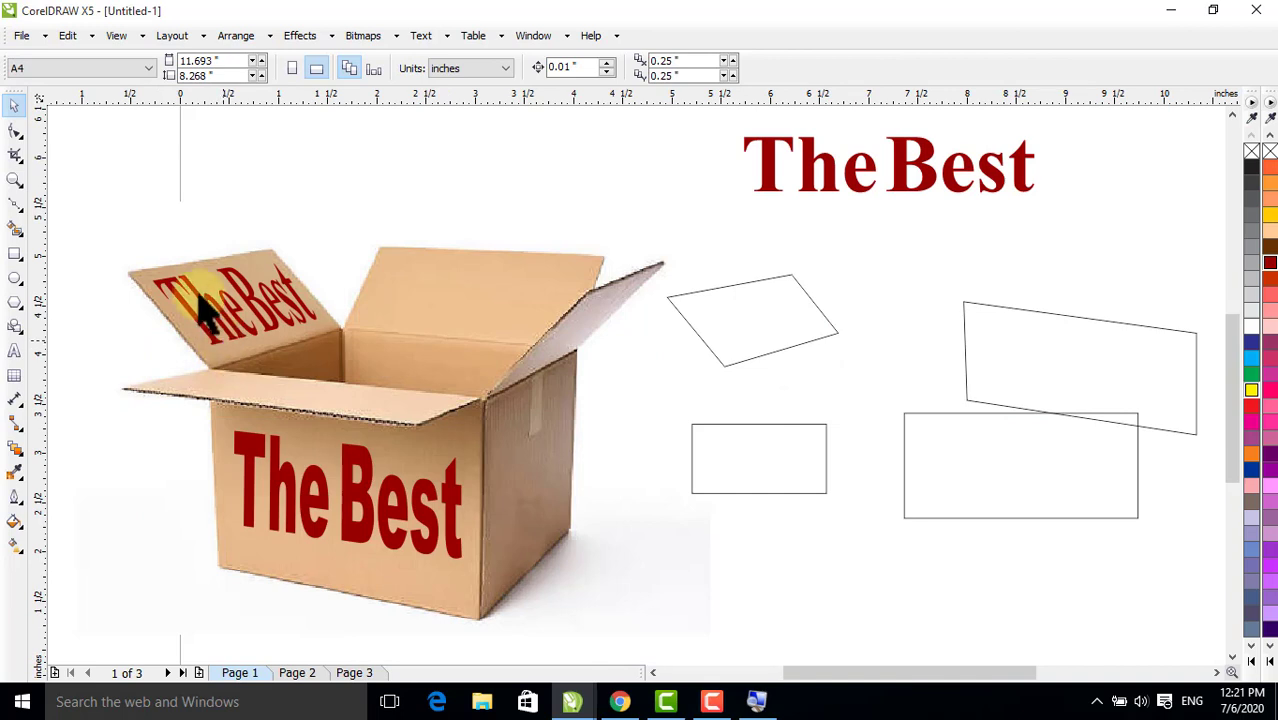
pyautogui.click(14, 180)
pyautogui.moveTo(128, 207); pyautogui.dragTo(588, 580)
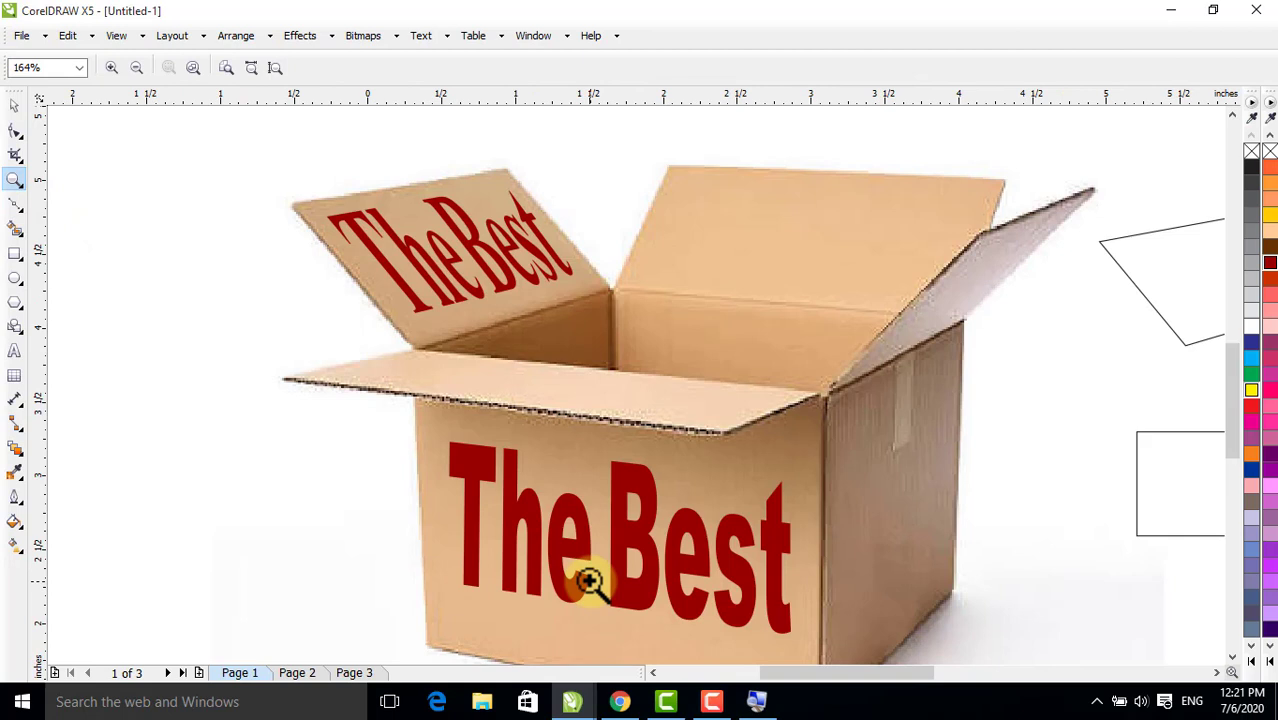
pyautogui.rightClick(605, 513)
pyautogui.click(15, 105)
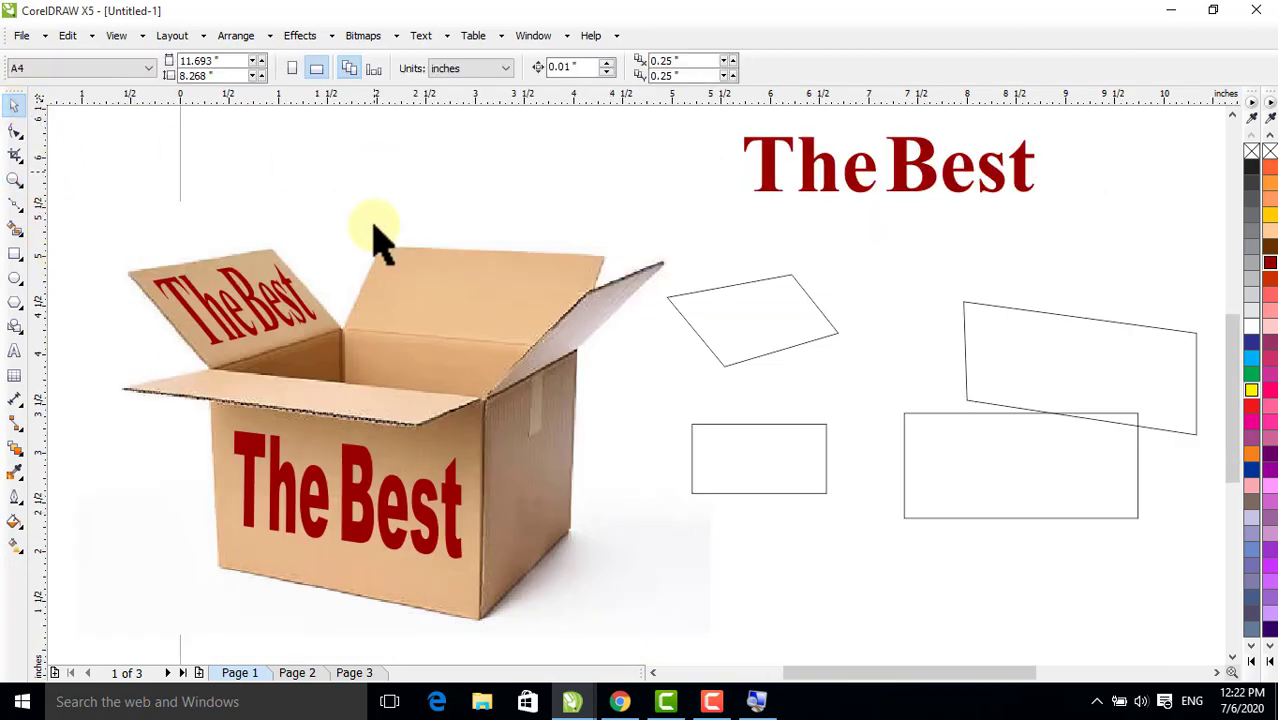
# Step: Copy the large Times New Roman "The Best" text from Page 1 to Page 2 and place it over the red car's side
pyautogui.click(895, 178)
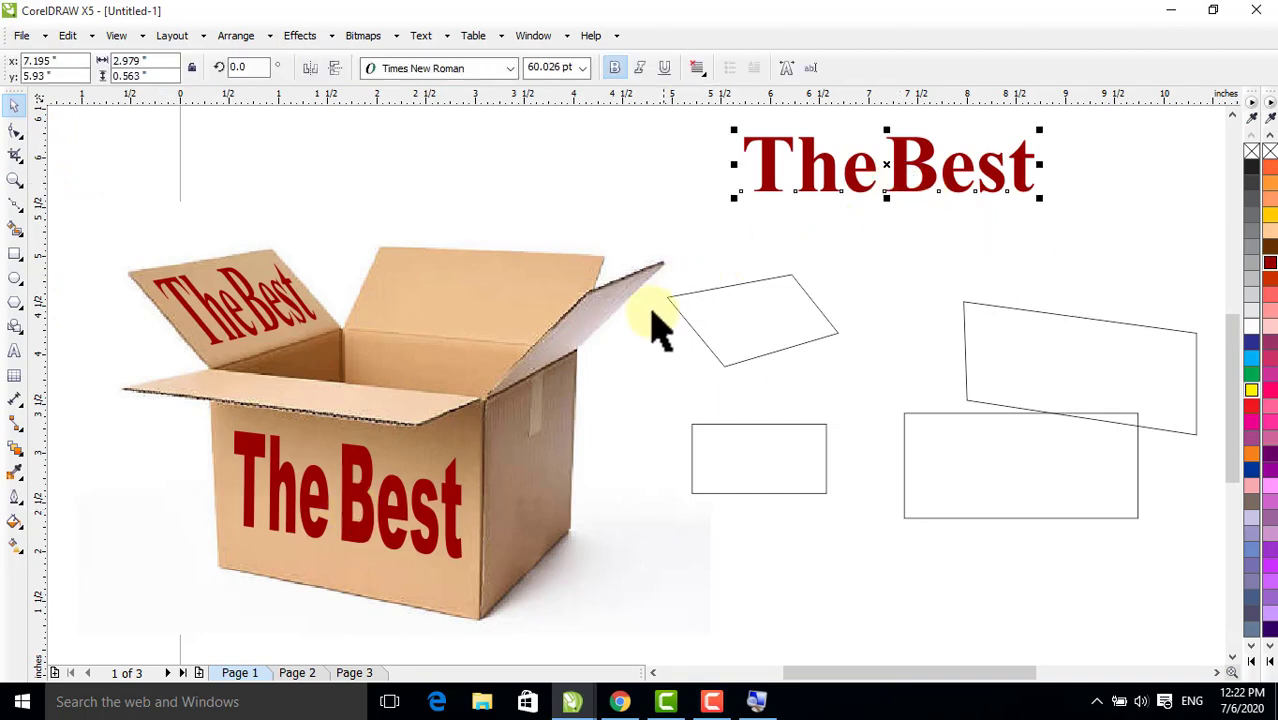
pyautogui.click(297, 673)
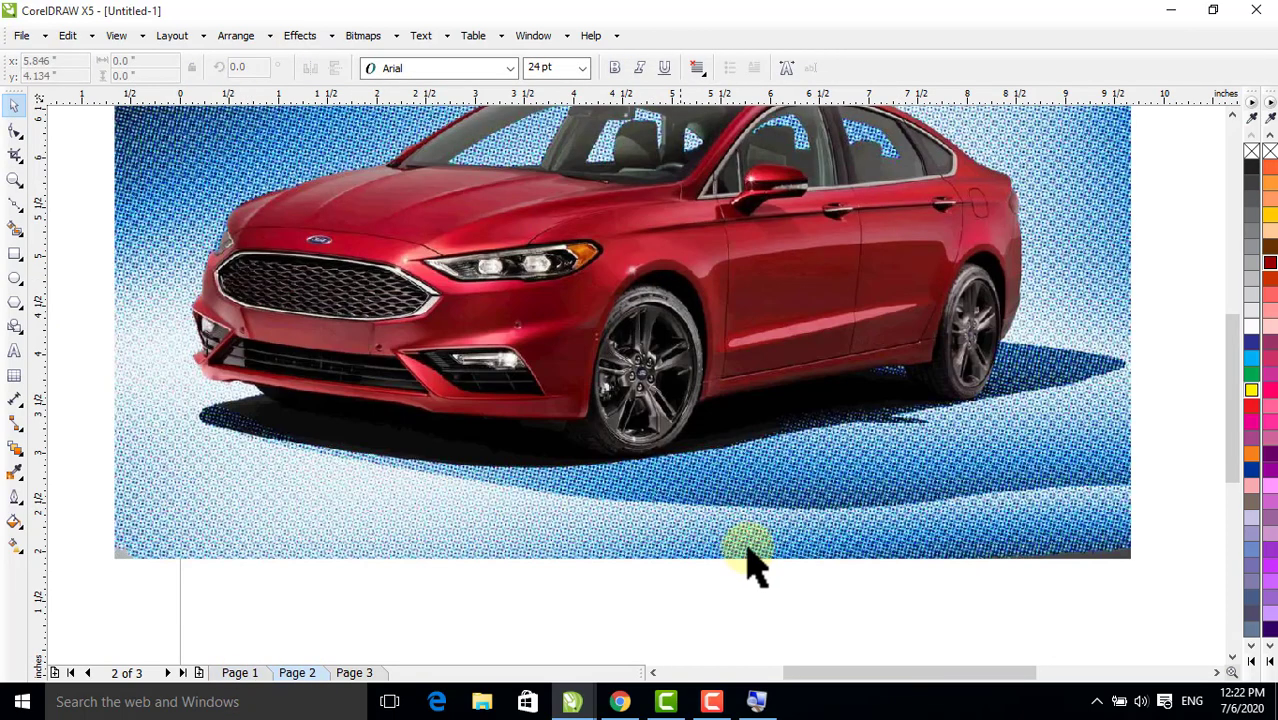
pyautogui.press('F4')
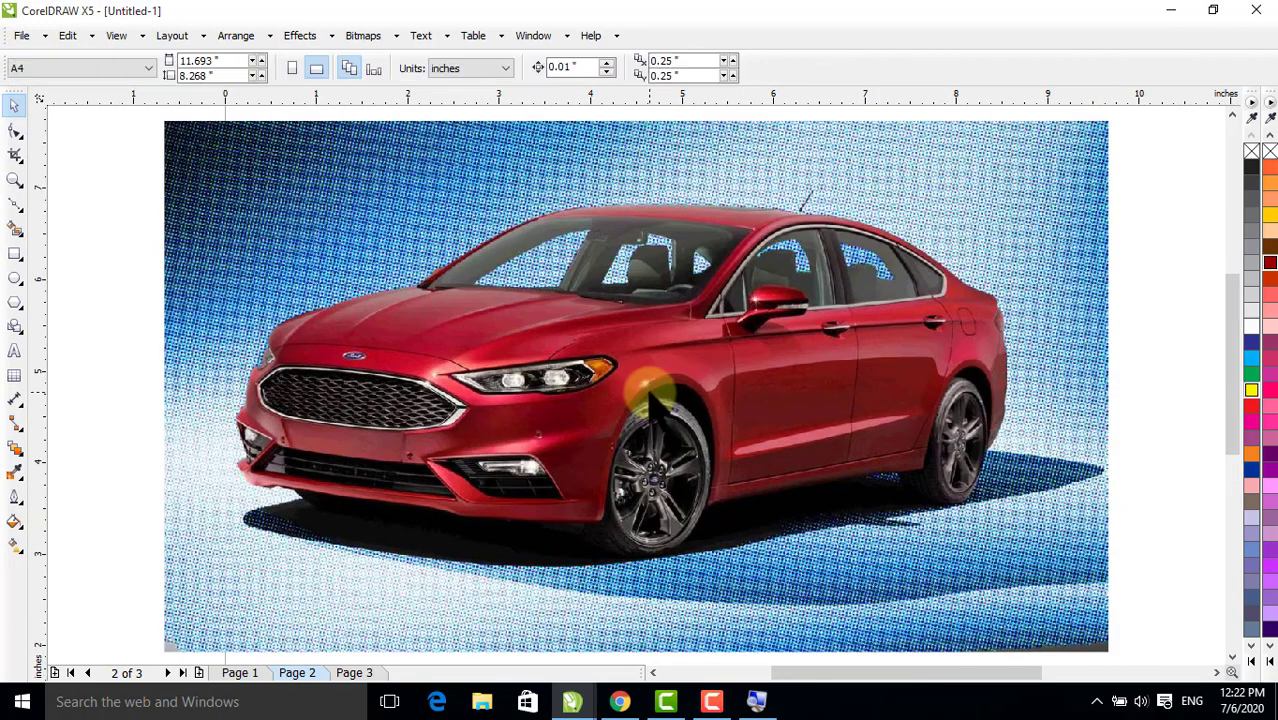
pyautogui.hotkey('ctrl', 'v')
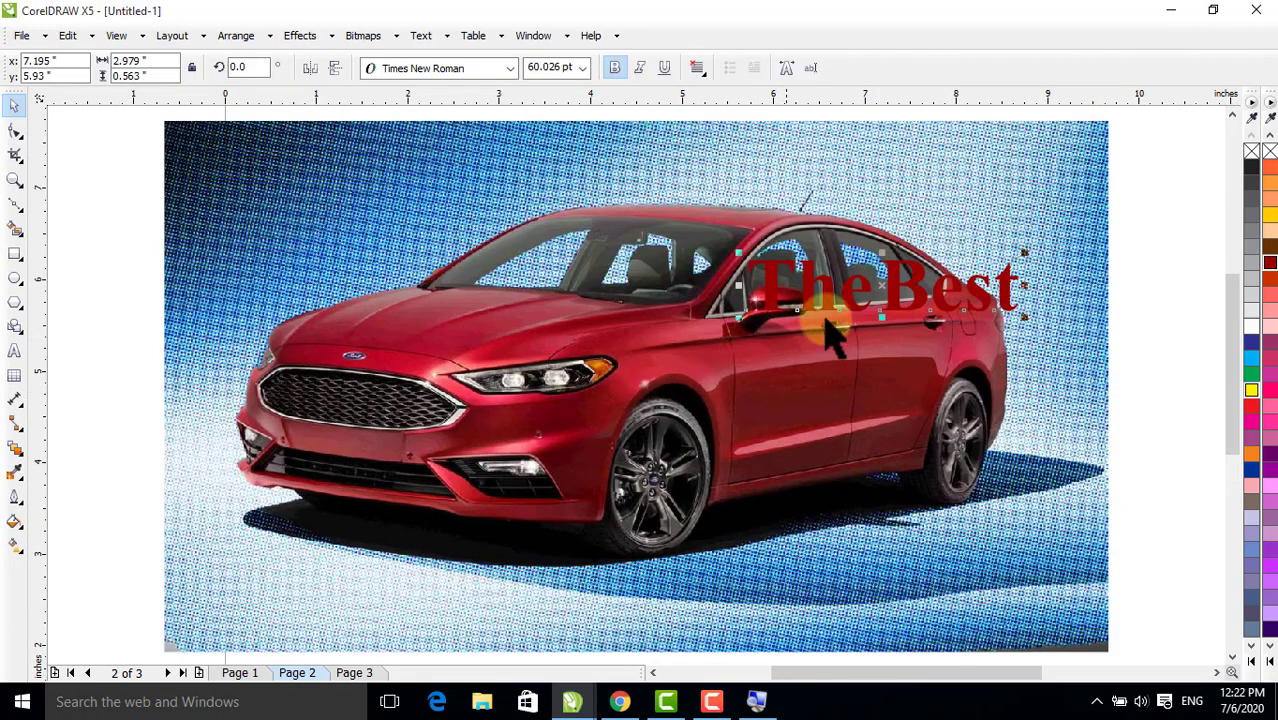
pyautogui.moveTo(917, 292); pyautogui.dragTo(906, 425)
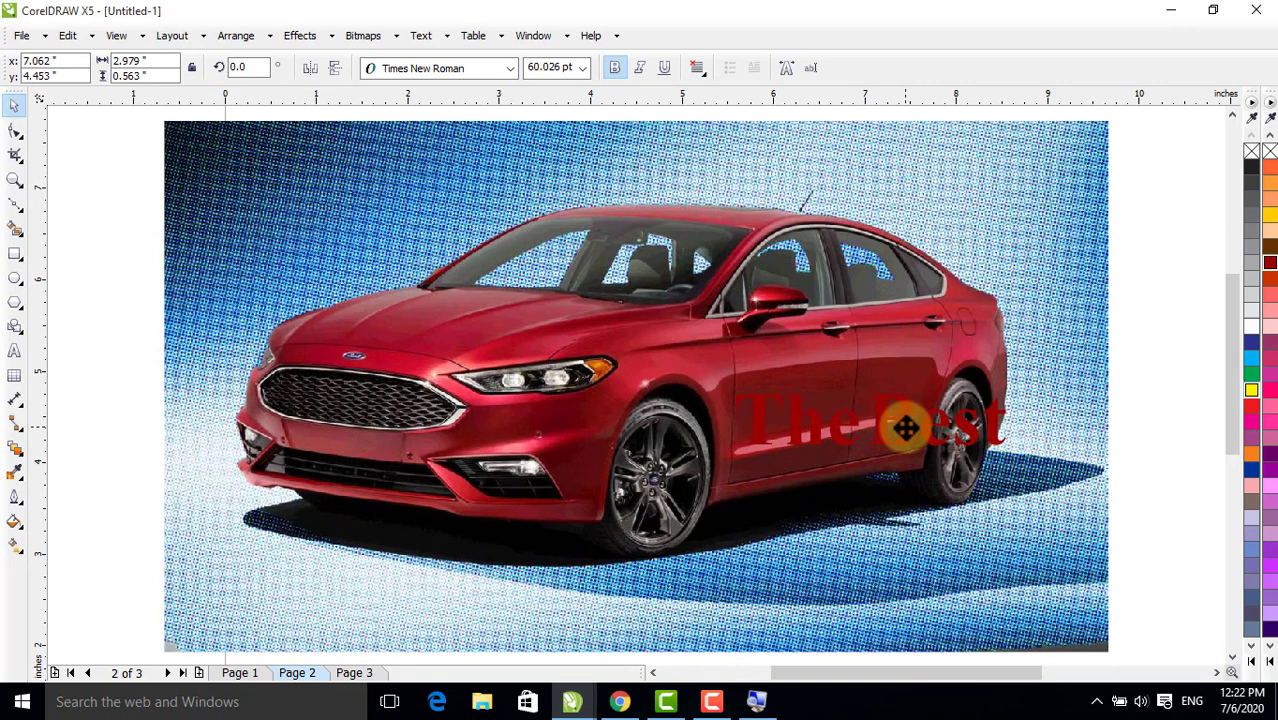
# Step: Color the "The Best" text yellow, scale it to about 52.4 pt and place it below the car's rear wheel
pyautogui.click(1252, 665)
pyautogui.click(1233, 372)
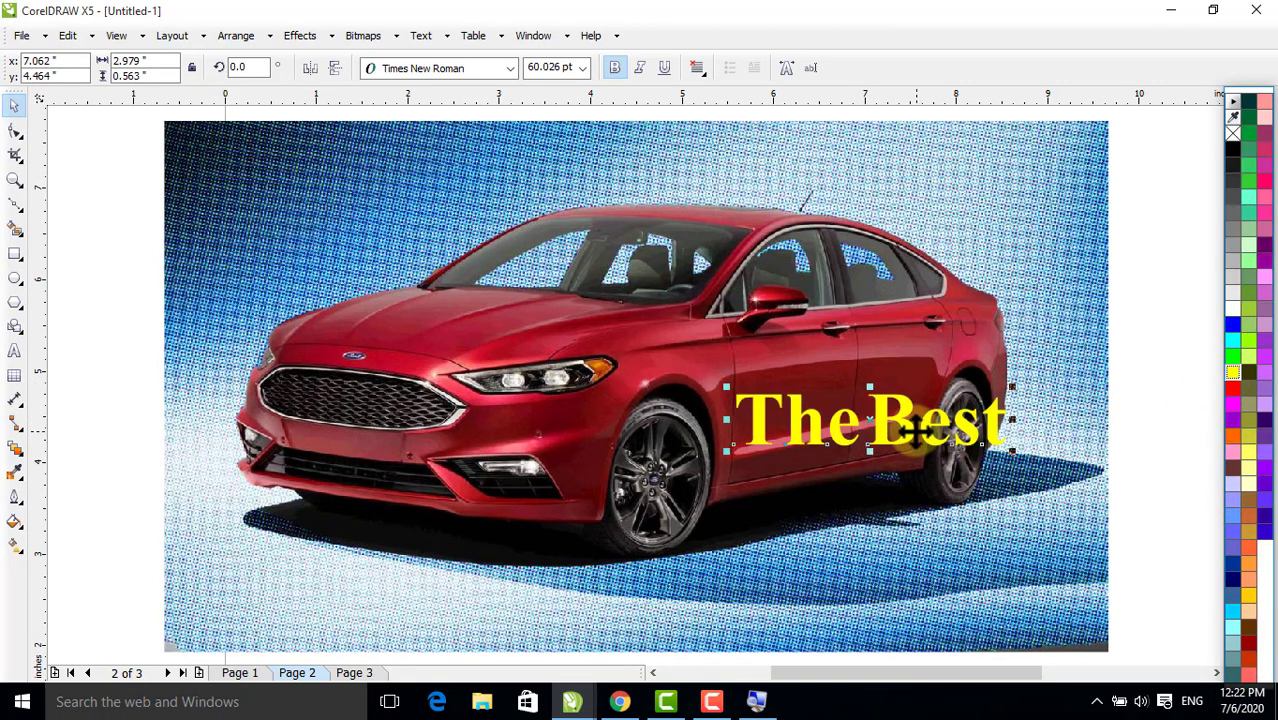
pyautogui.moveTo(900, 445); pyautogui.dragTo(1013, 587)
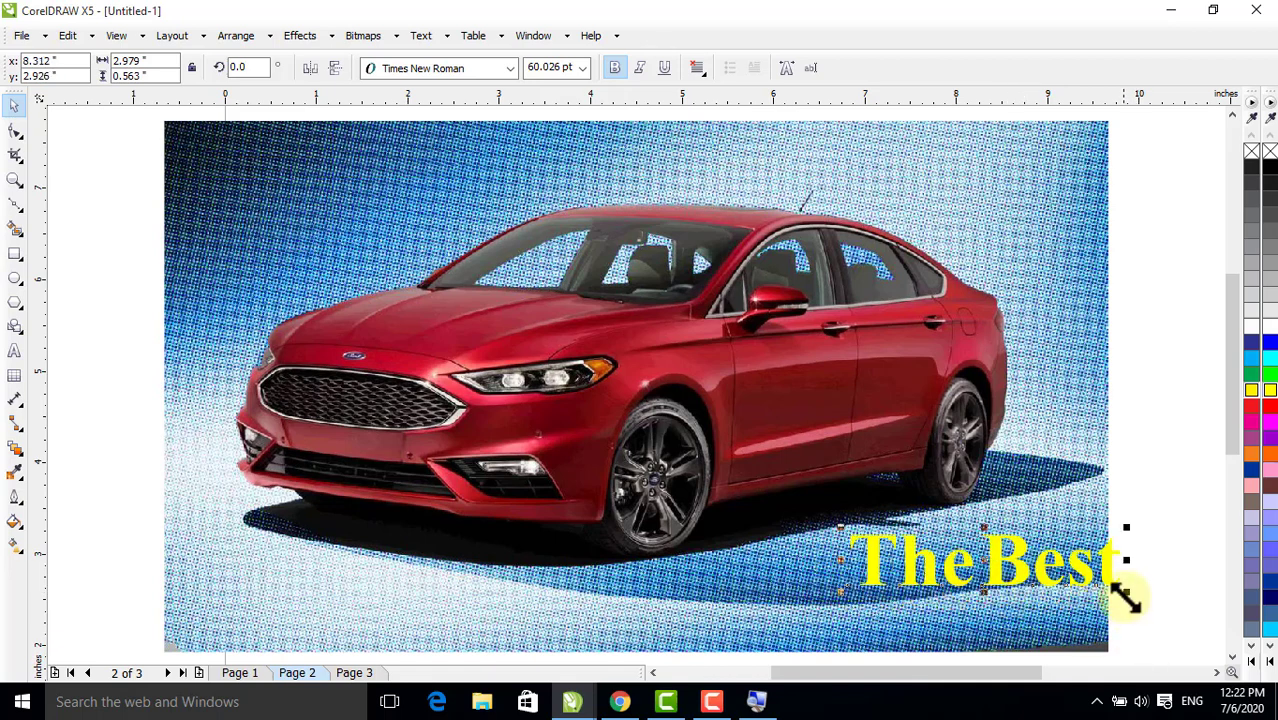
pyautogui.moveTo(1126, 597); pyautogui.dragTo(1091, 588)
pyautogui.moveTo(996, 558); pyautogui.dragTo(969, 566)
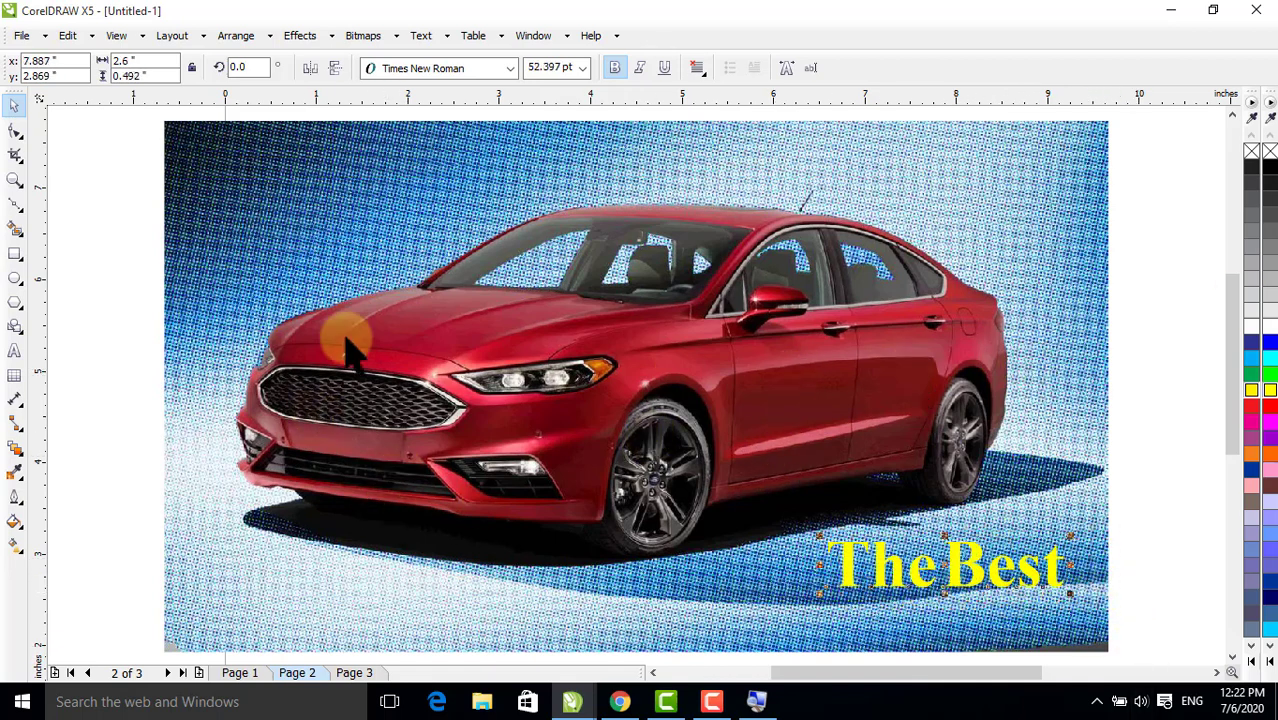
# Step: Draw a closed four-sided outline about 1.34 by 0.83 inches on the car's front door, following its slant
pyautogui.click(13, 208)
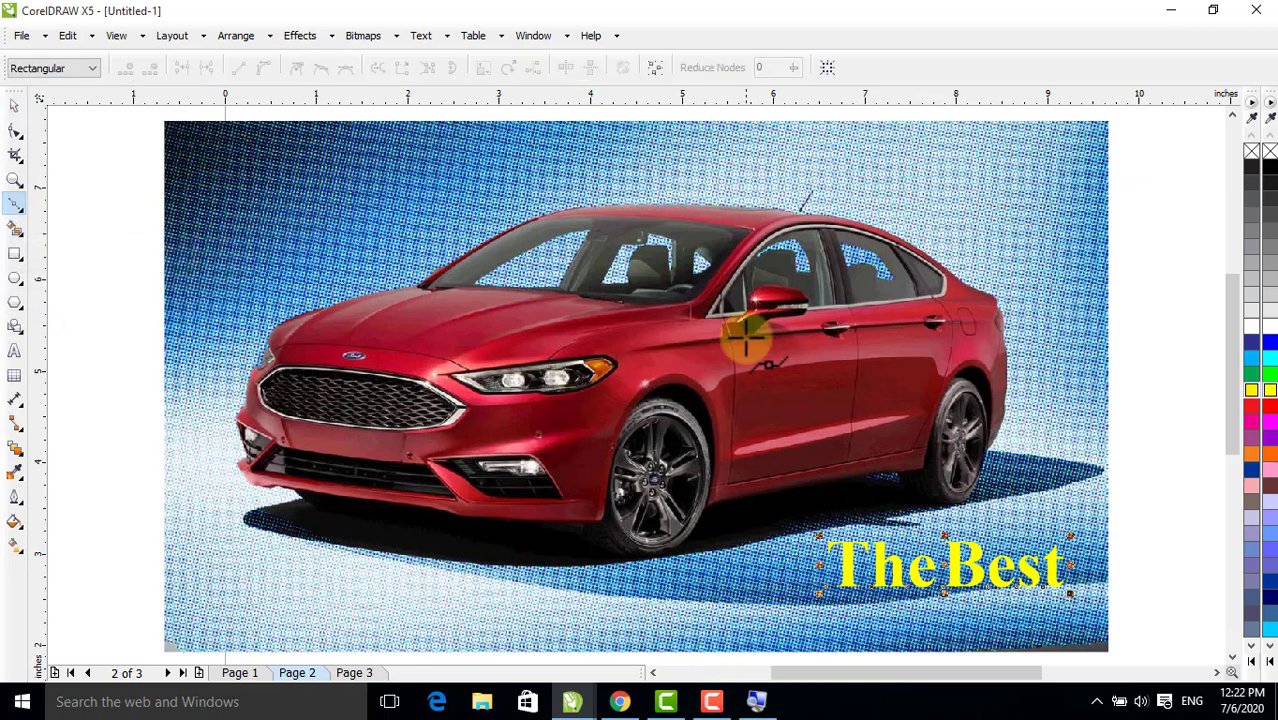
pyautogui.click(734, 391)
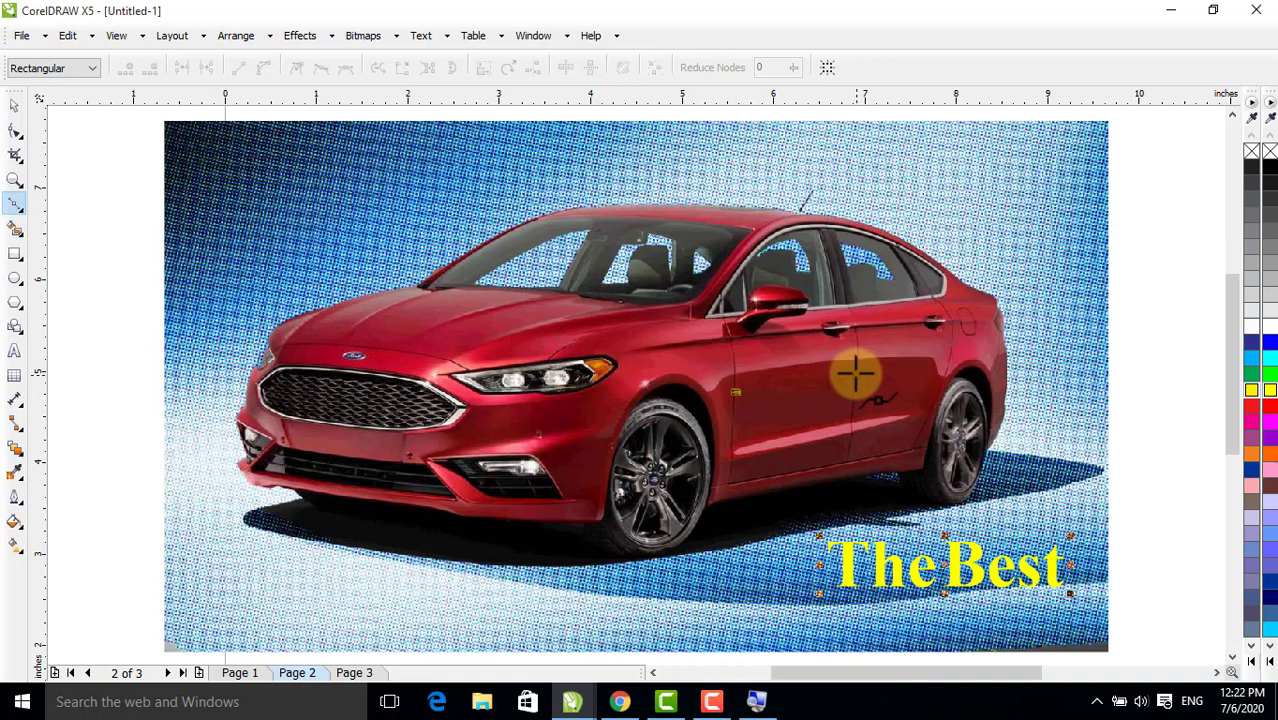
pyautogui.click(854, 371)
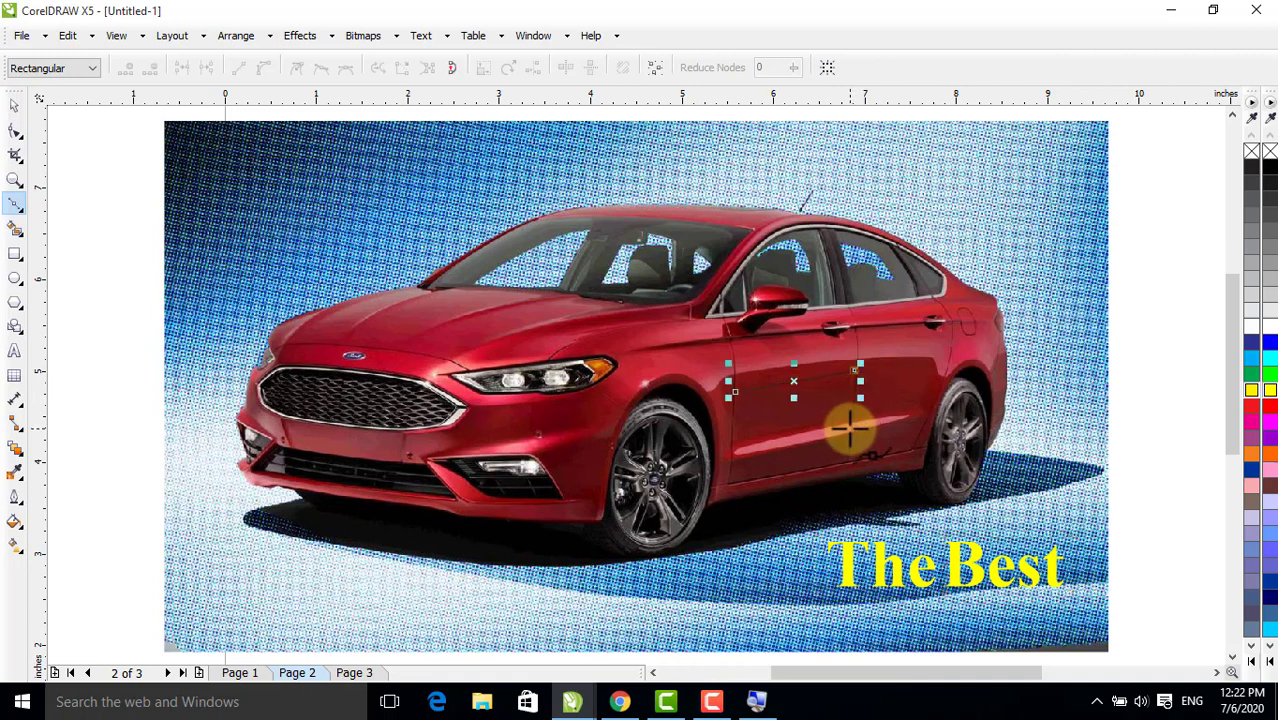
pyautogui.click(849, 430)
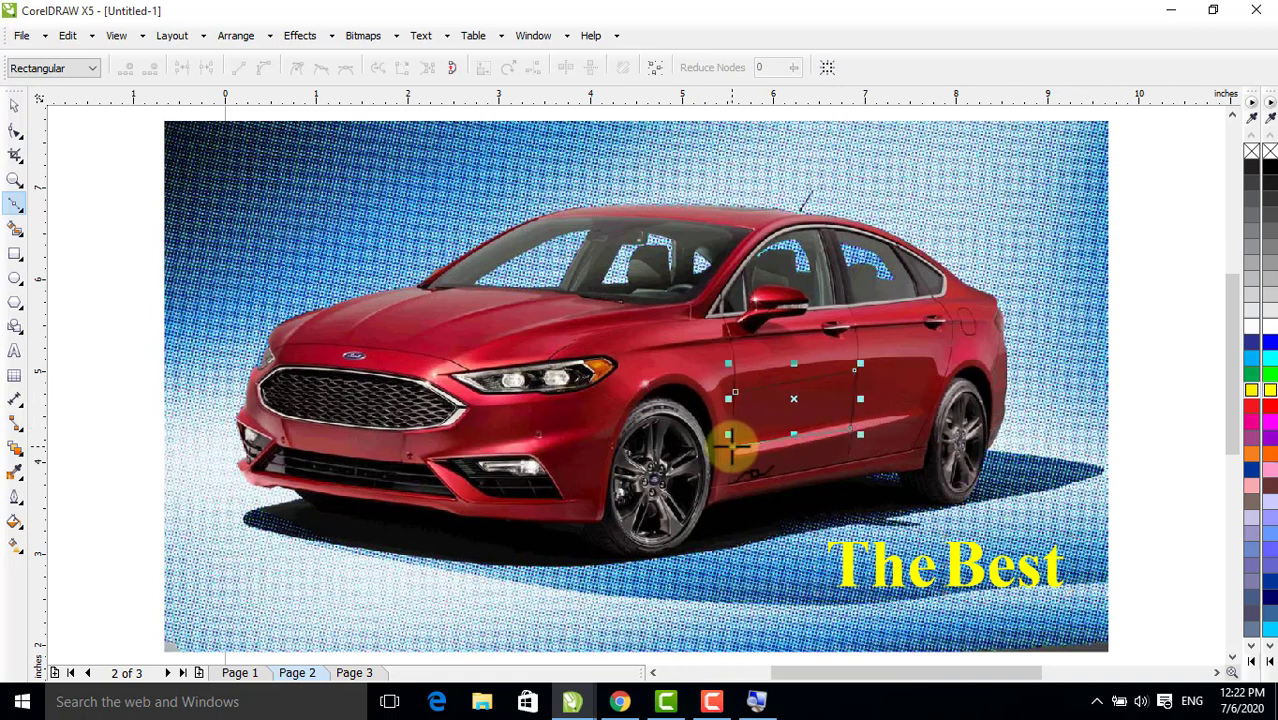
pyautogui.click(731, 444)
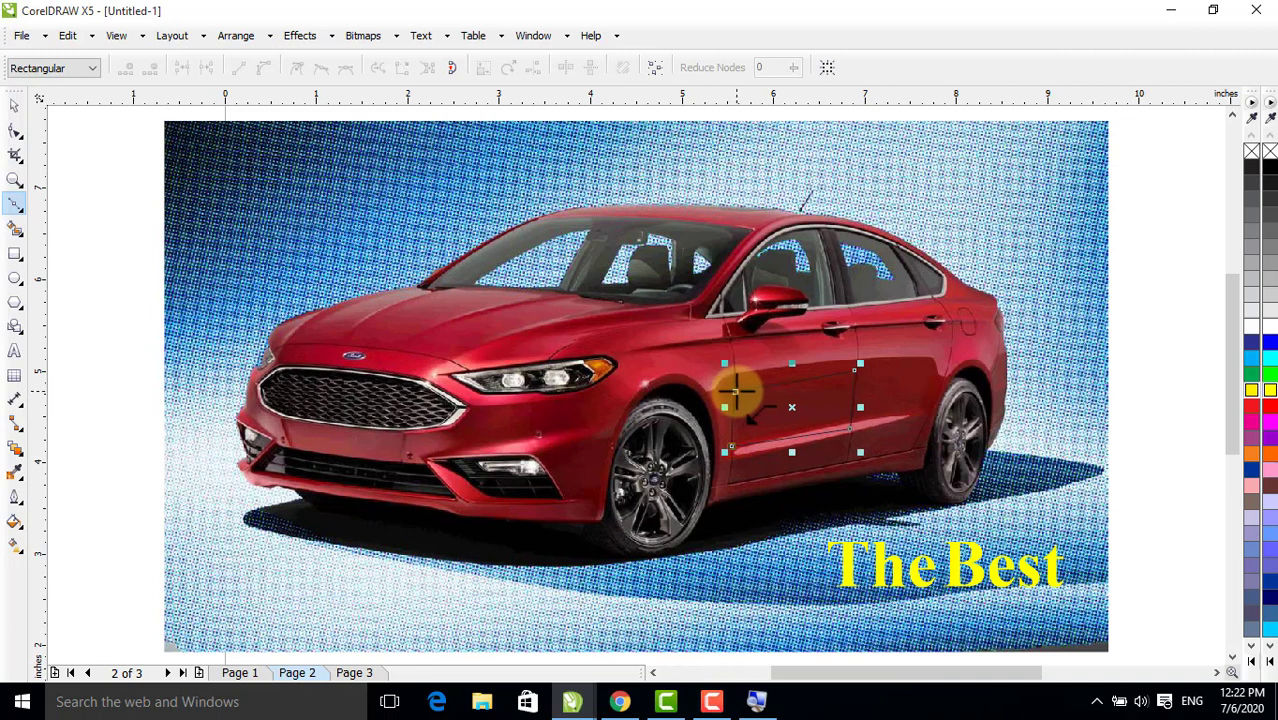
pyautogui.click(12, 112)
pyautogui.click(85, 210)
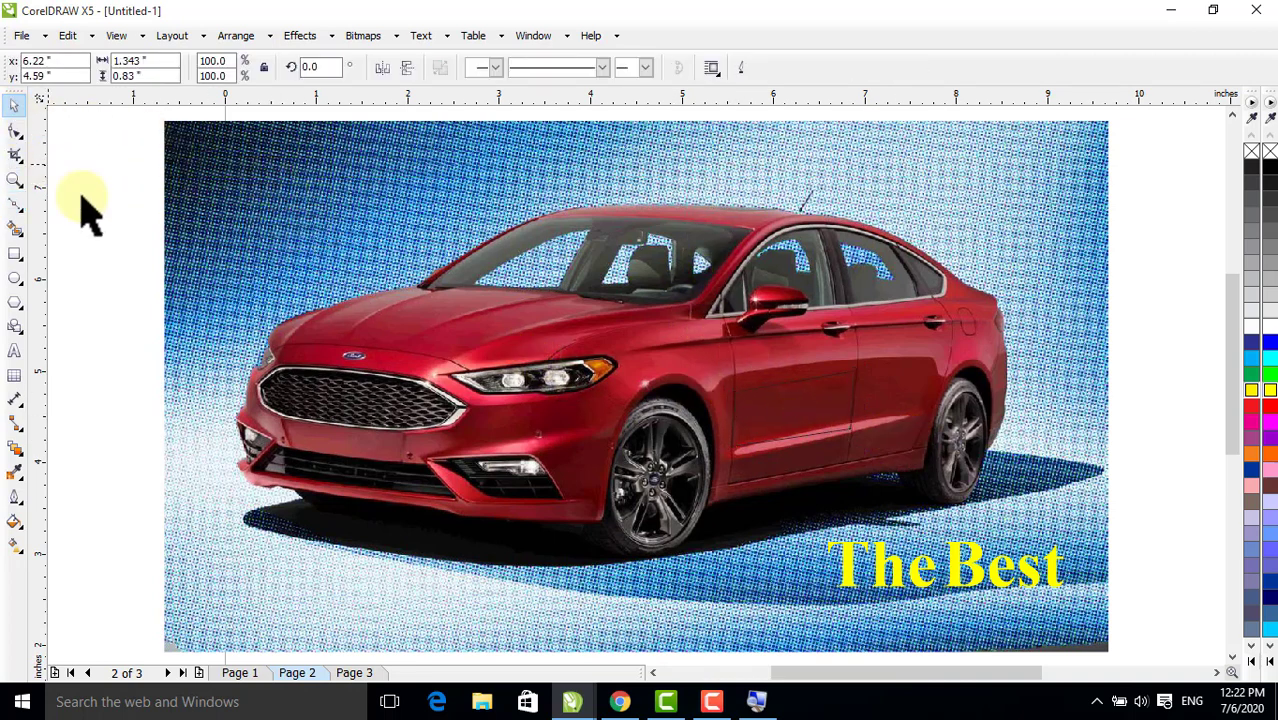
# Step: Move the yellow "The Best" text from below the car onto the front door outline
pyautogui.moveTo(970, 556); pyautogui.dragTo(985, 466)
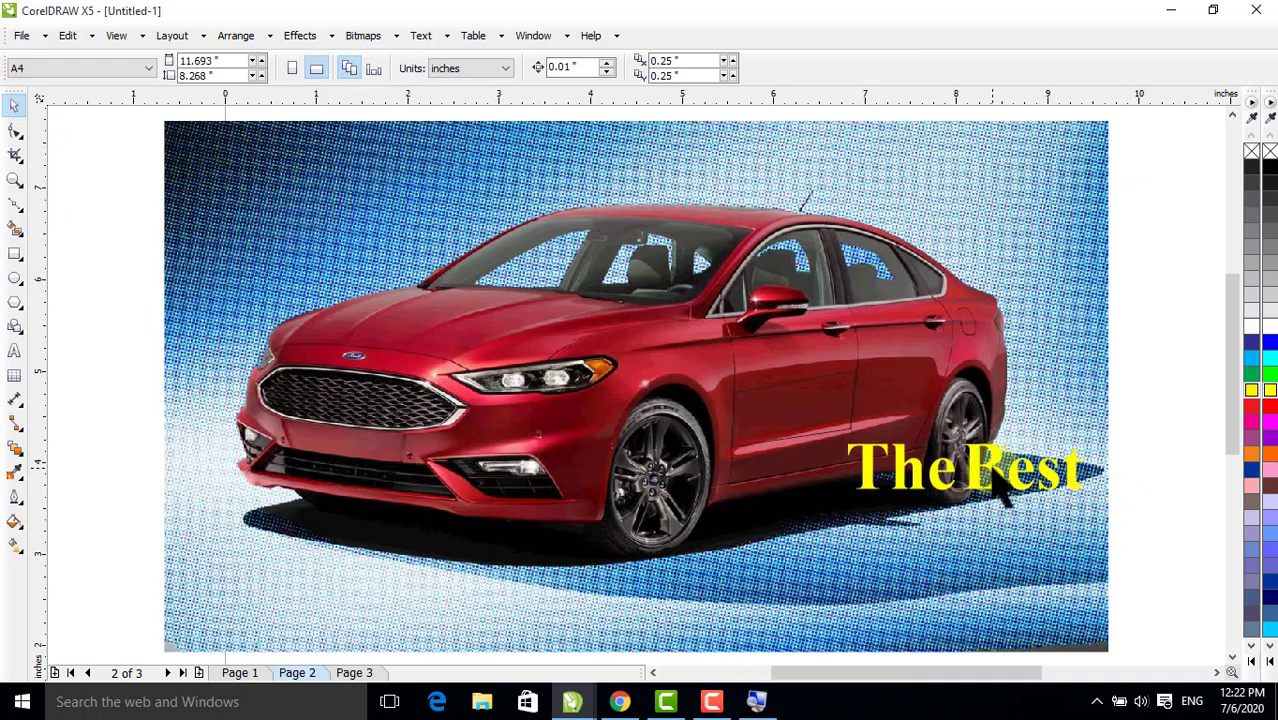
pyautogui.click(14, 182)
pyautogui.click(1060, 550)
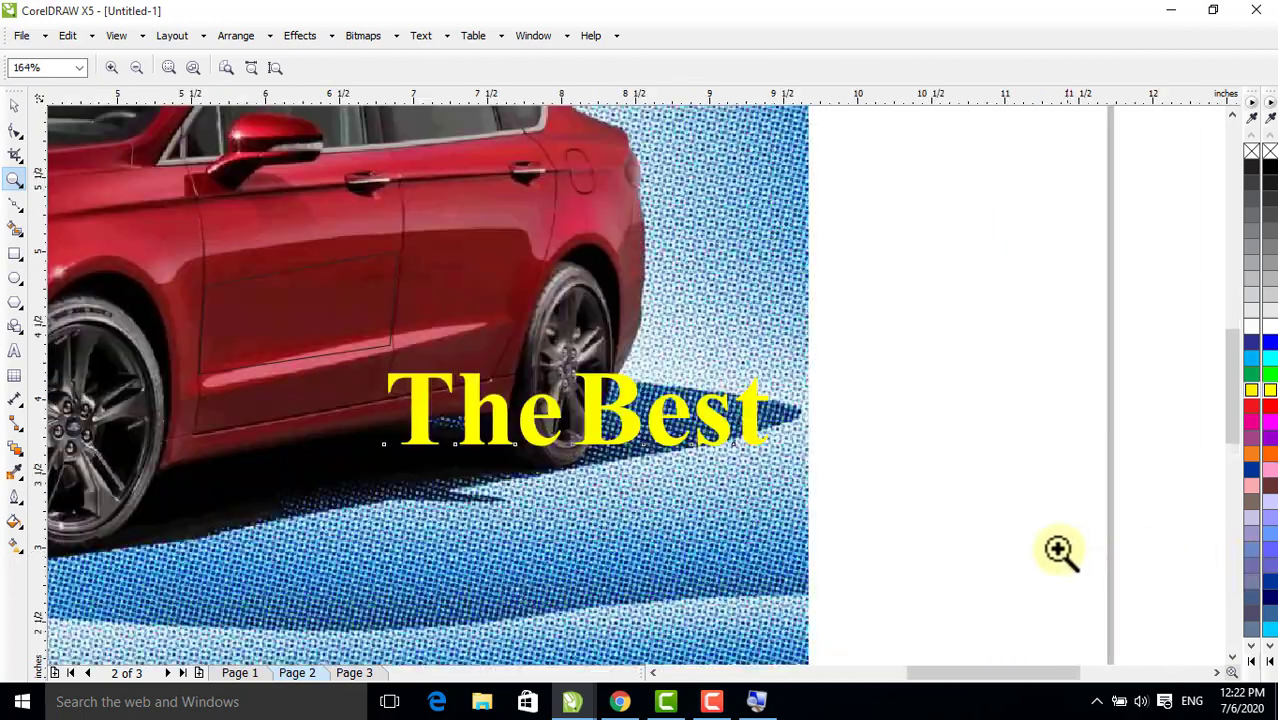
pyautogui.click(12, 106)
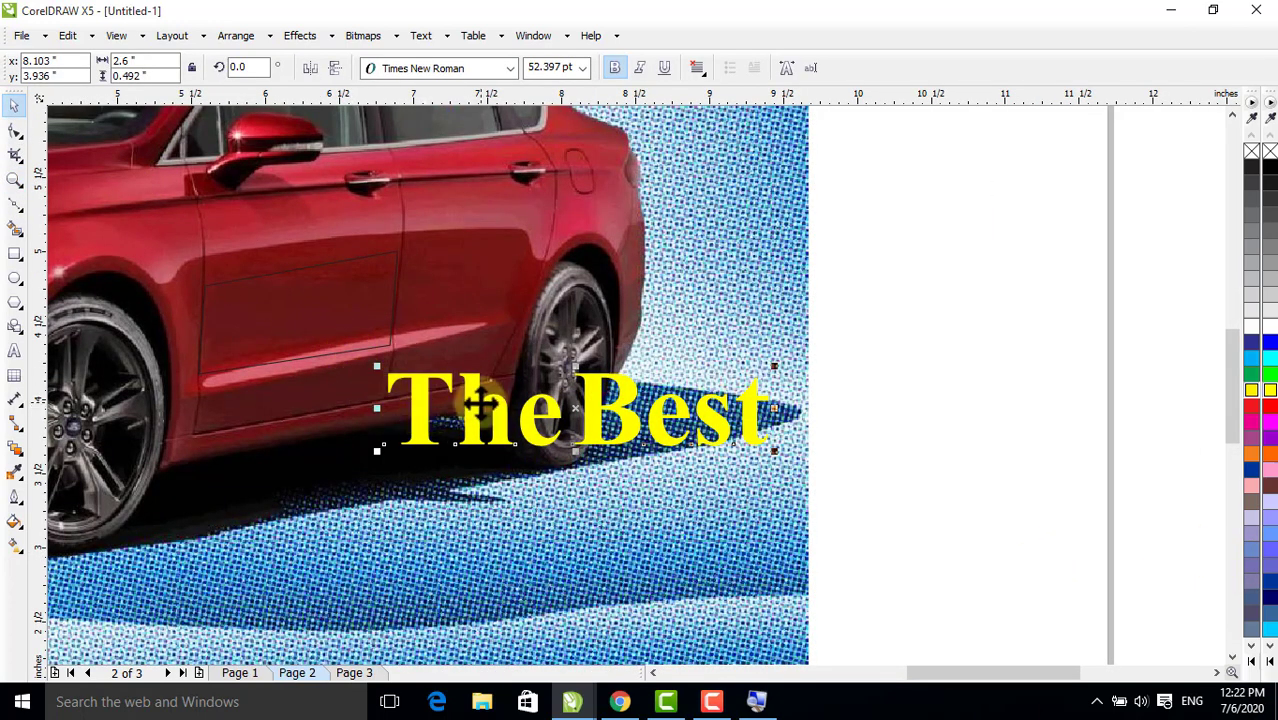
pyautogui.moveTo(481, 402); pyautogui.dragTo(276, 305)
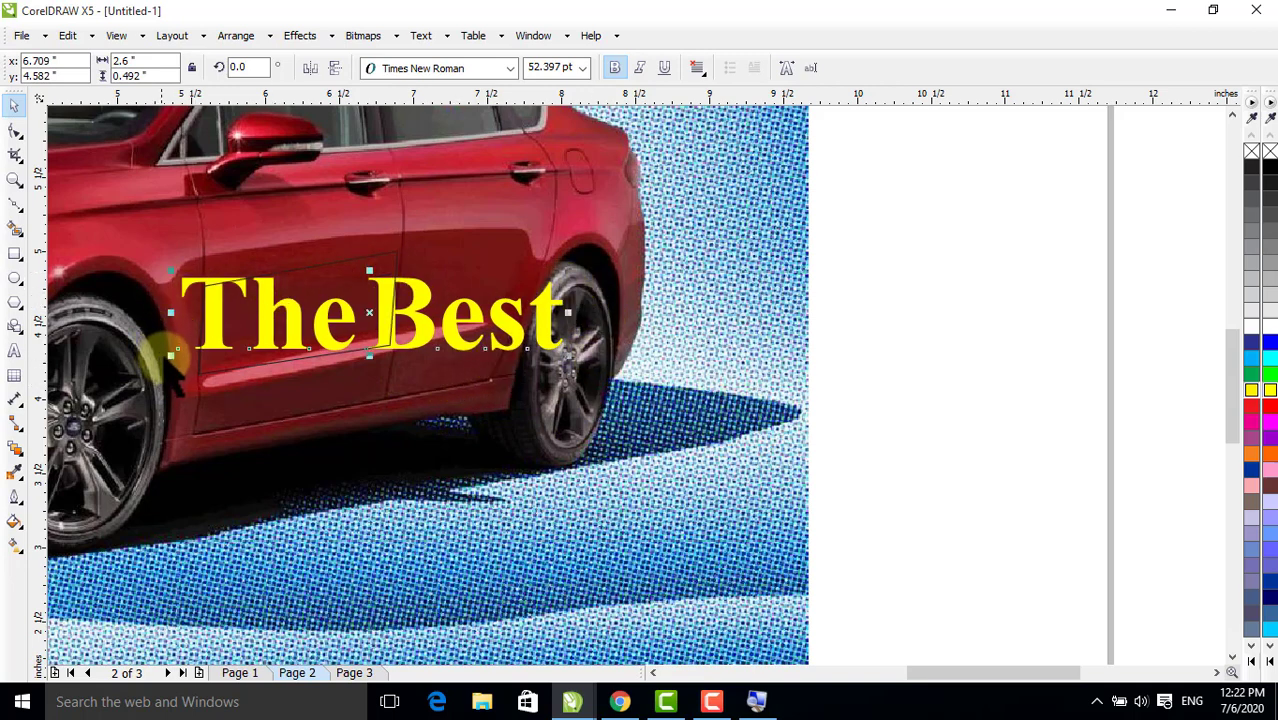
# Step: Scale the yellow text down to roughly the door outline's width, center it over the outline and select the outline
pyautogui.moveTo(170, 353); pyautogui.dragTo(330, 325)
pyautogui.moveTo(481, 306); pyautogui.dragTo(335, 320)
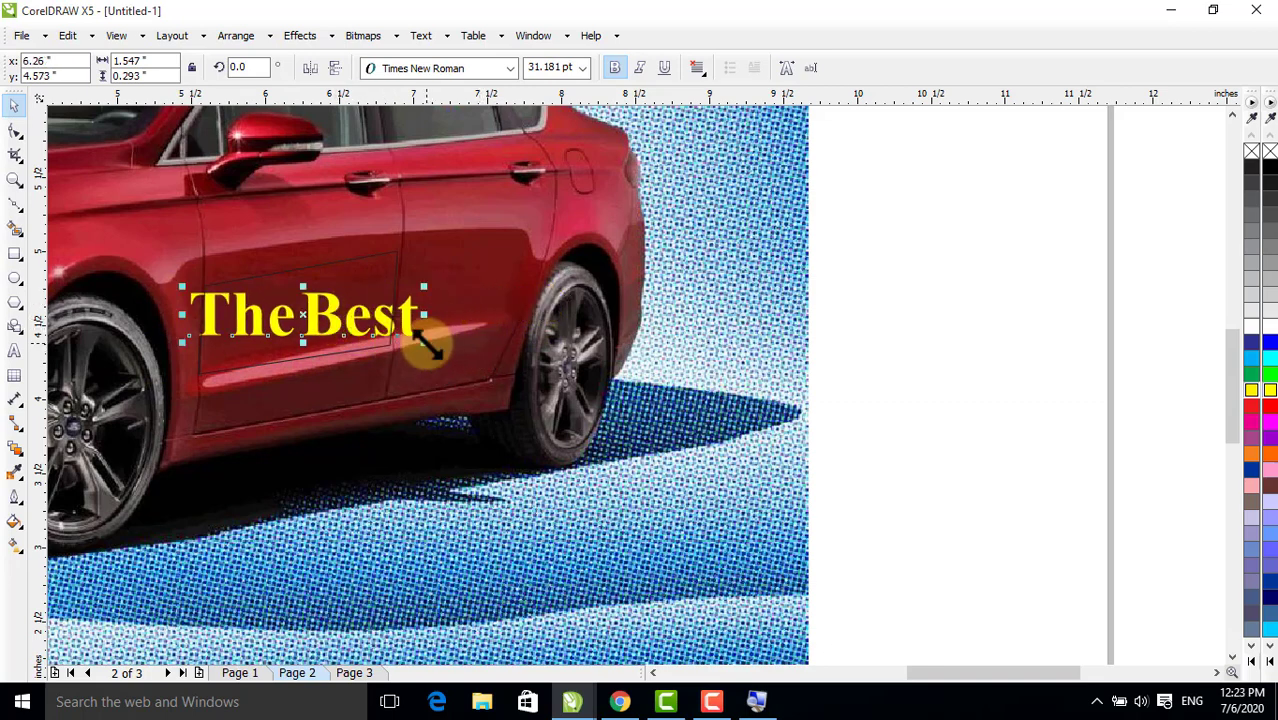
pyautogui.moveTo(426, 344); pyautogui.dragTo(414, 340)
pyautogui.moveTo(425, 342); pyautogui.dragTo(422, 337)
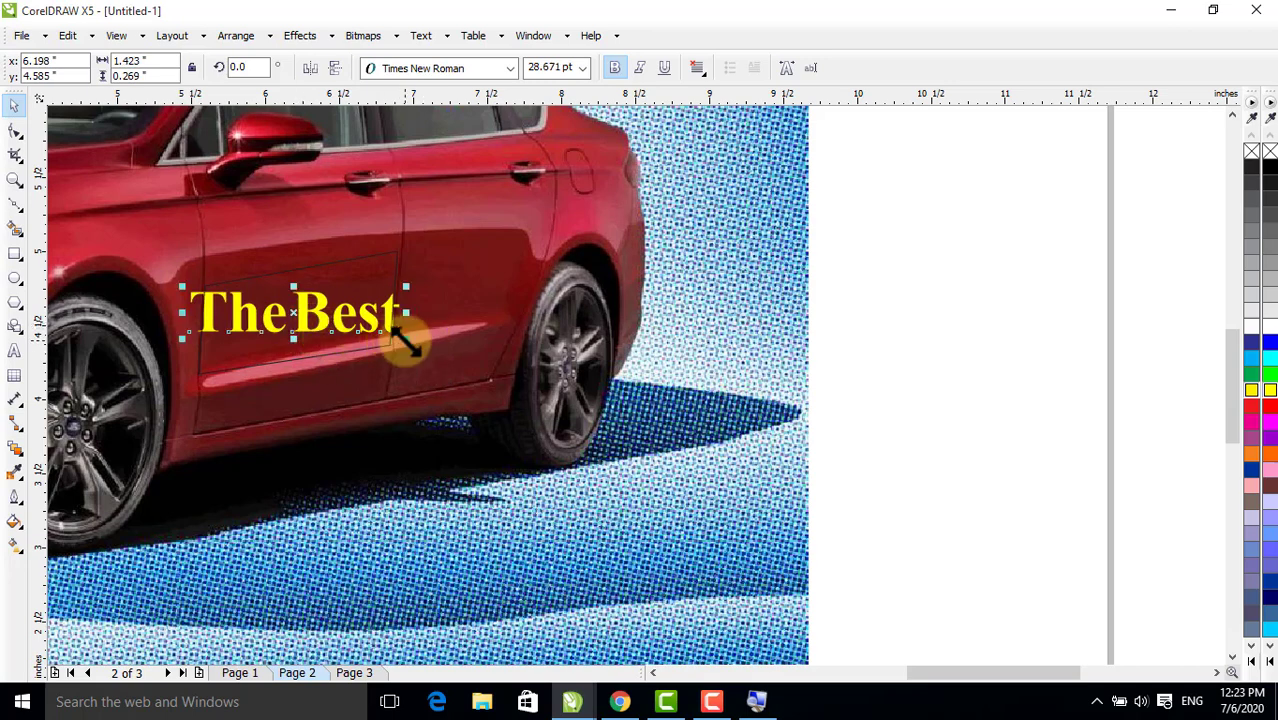
pyautogui.click(331, 333)
pyautogui.moveTo(331, 333); pyautogui.dragTo(278, 321)
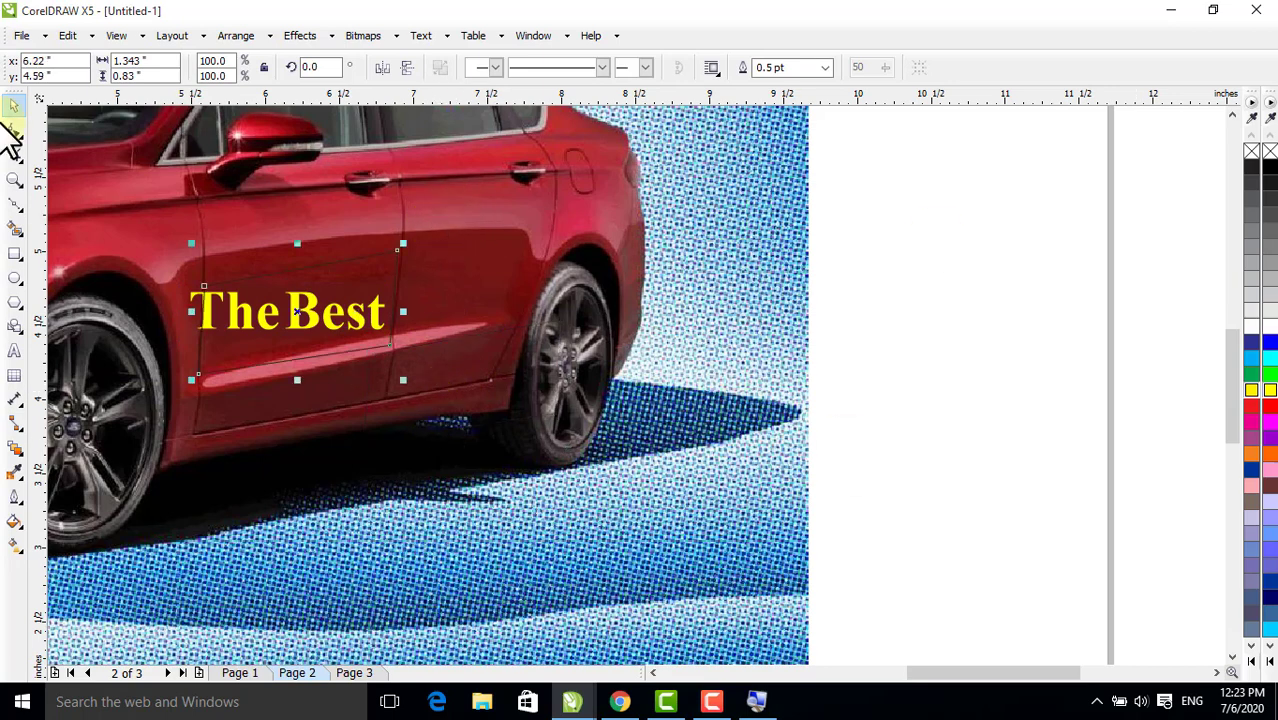
pyautogui.click(15, 178)
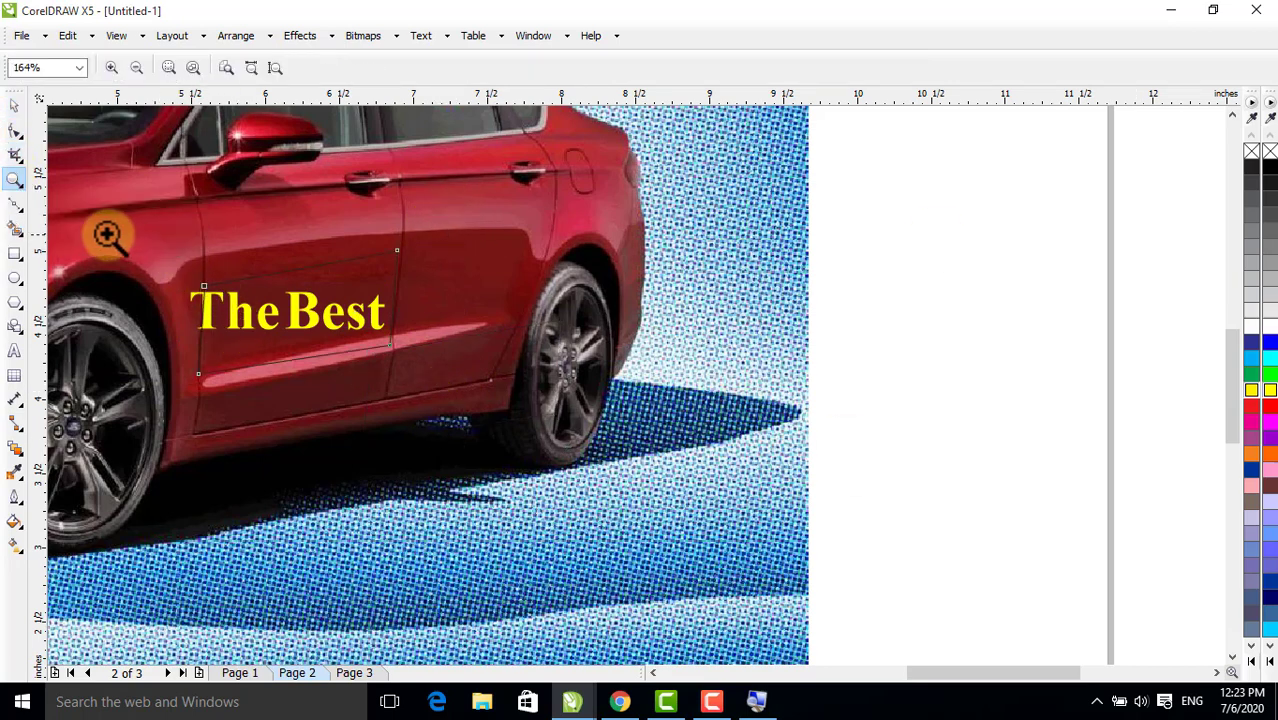
# Step: Move the yellow "The Best" text off the front door outline and place it over the rear door and wheel
pyautogui.moveTo(108, 236); pyautogui.dragTo(645, 400)
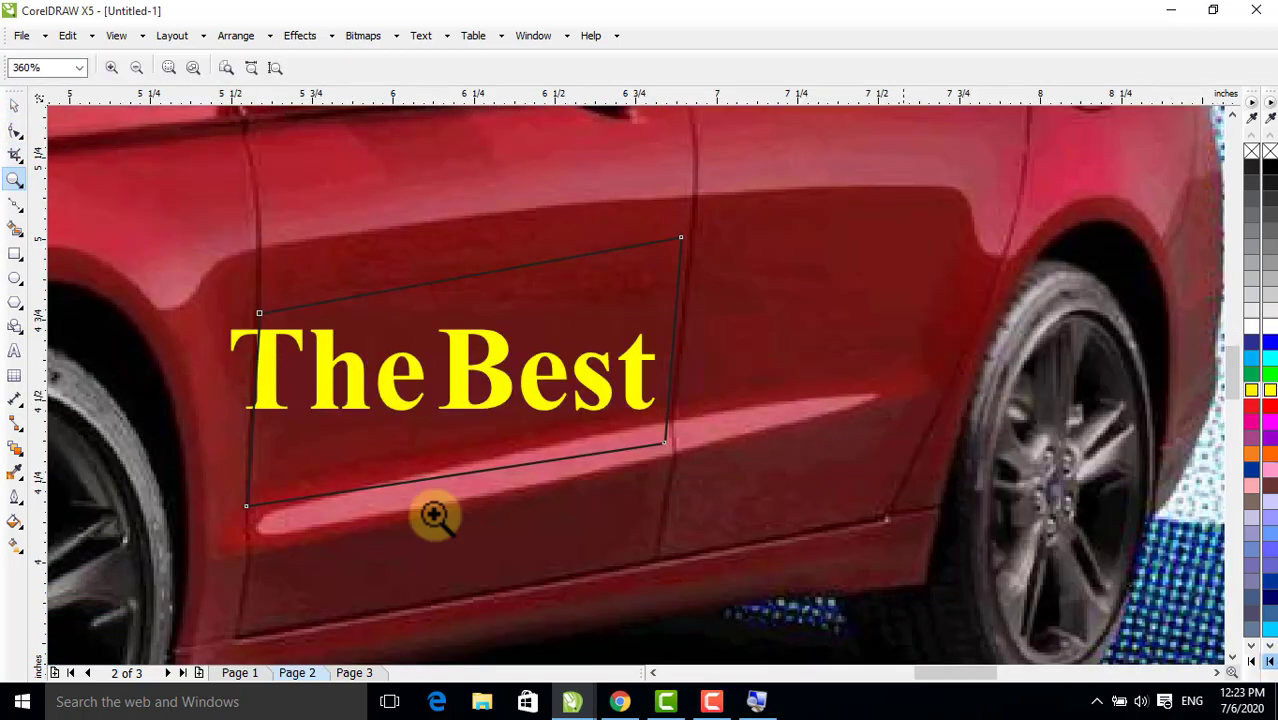
pyautogui.click(14, 104)
pyautogui.click(446, 380)
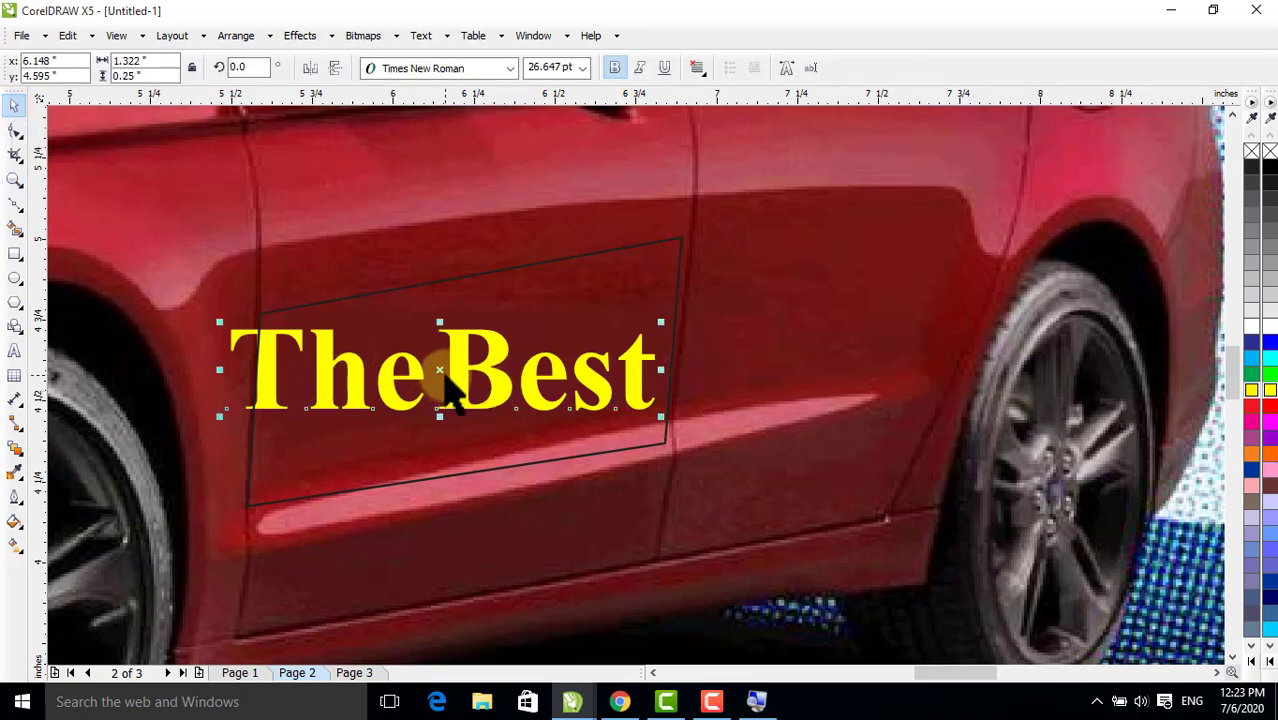
pyautogui.moveTo(446, 372); pyautogui.dragTo(940, 350)
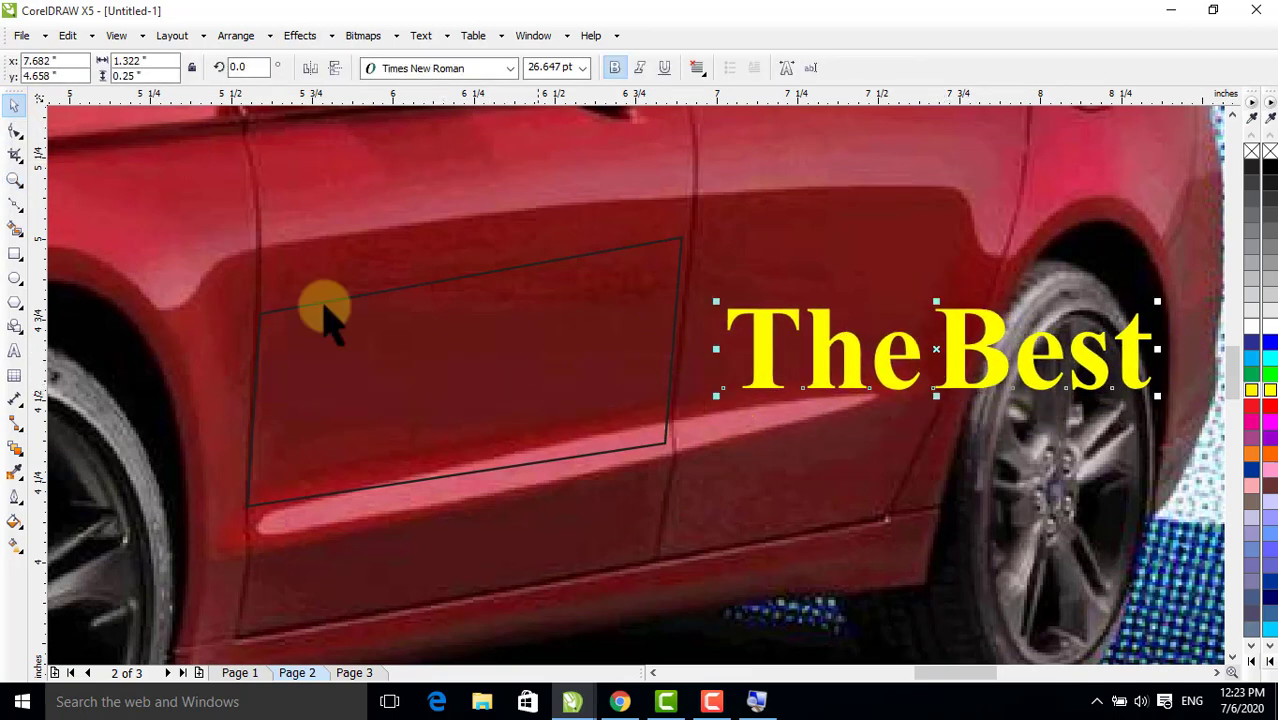
# Step: Add perspective to the yellow text and fit its four corners inside the front door outline, following the outline's slant
pyautogui.click(296, 36)
pyautogui.click(453, 312)
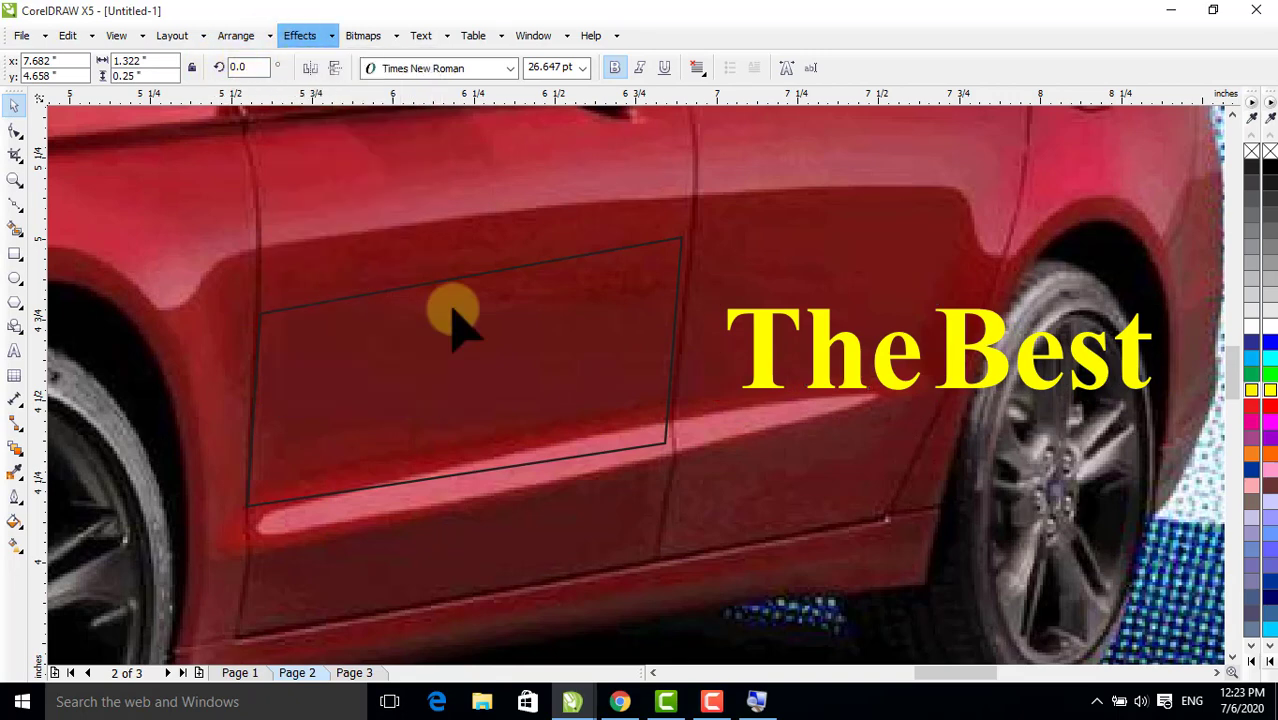
pyautogui.press('F10')
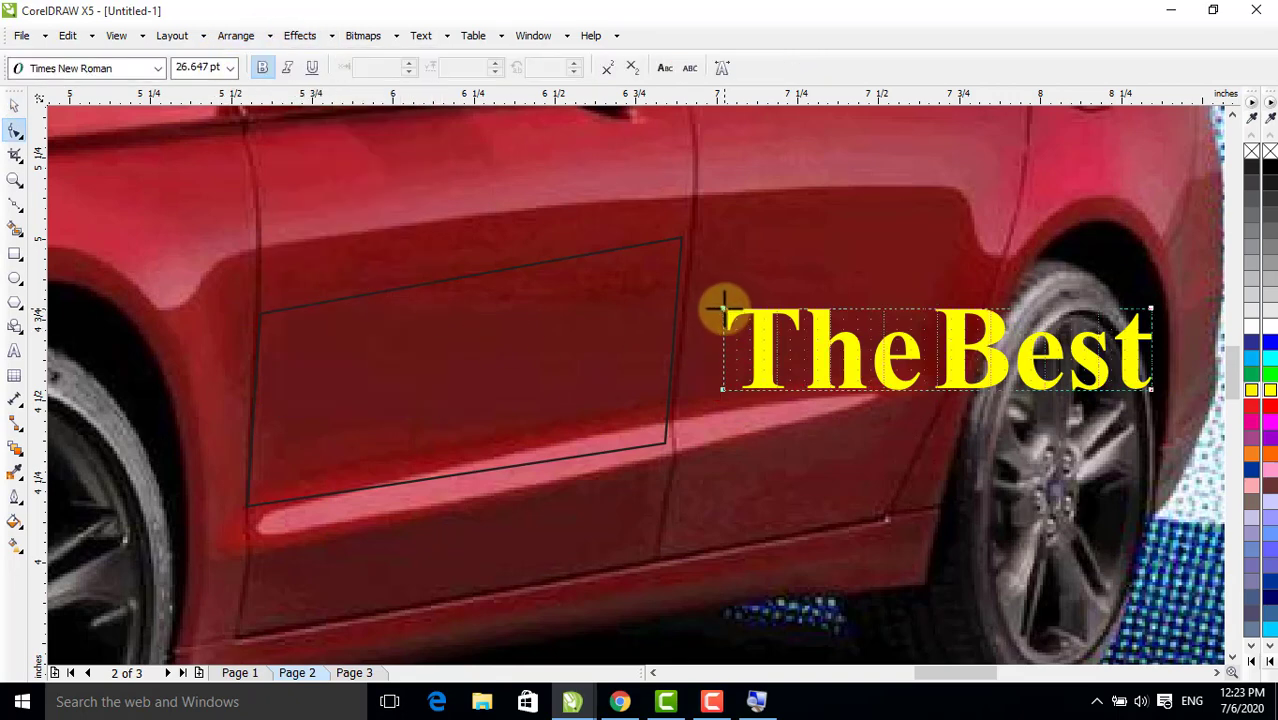
pyautogui.moveTo(722, 309); pyautogui.dragTo(262, 342)
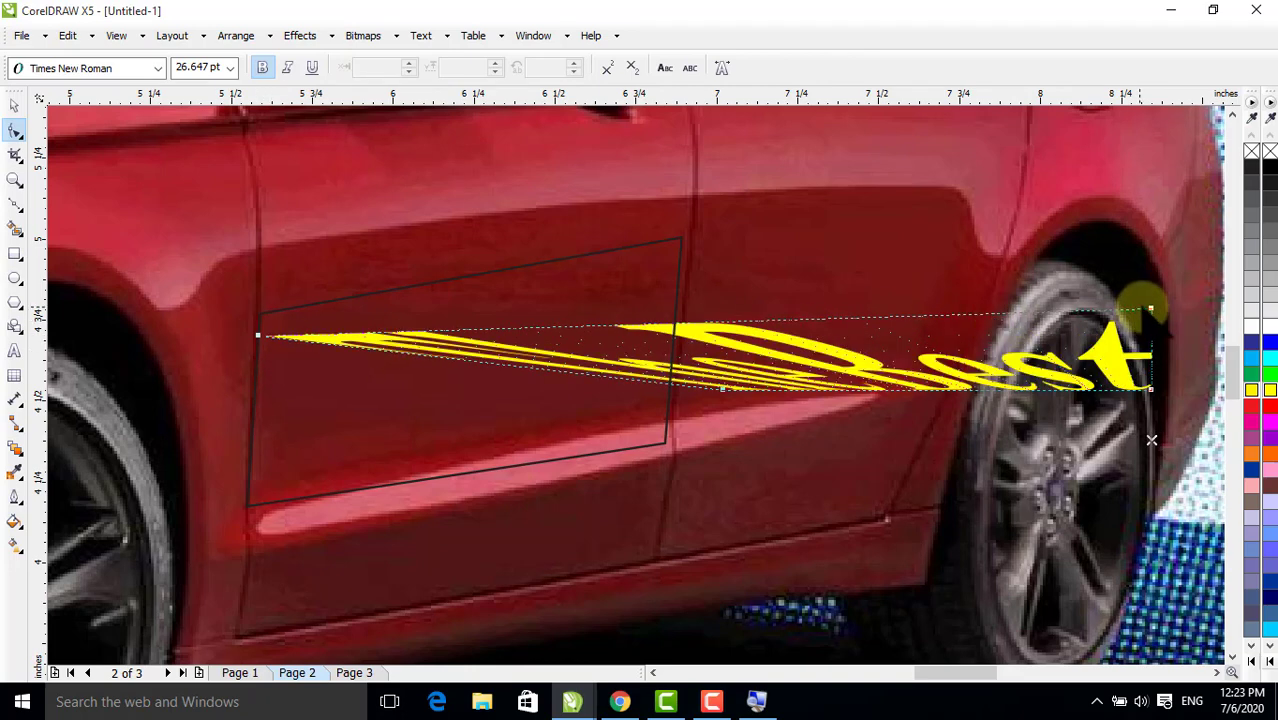
pyautogui.moveTo(1151, 309); pyautogui.dragTo(678, 274)
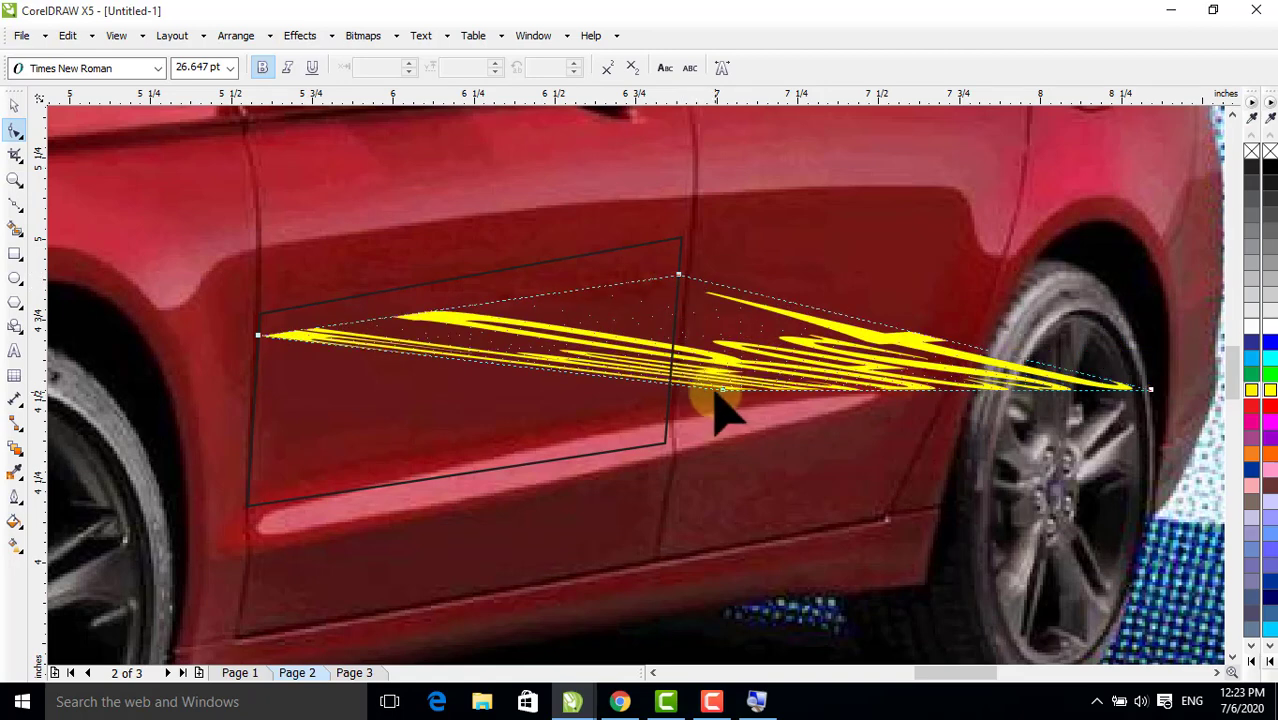
pyautogui.moveTo(720, 395); pyautogui.dragTo(253, 461)
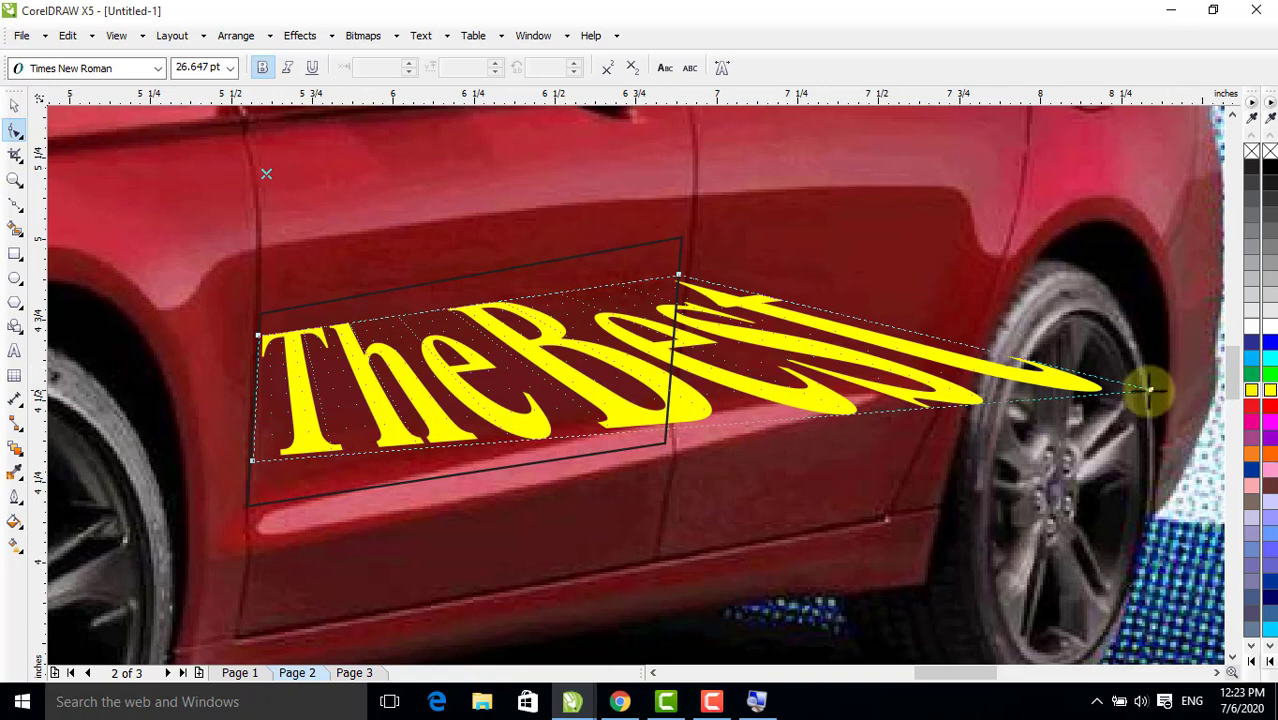
pyautogui.moveTo(1150, 390); pyautogui.dragTo(672, 393)
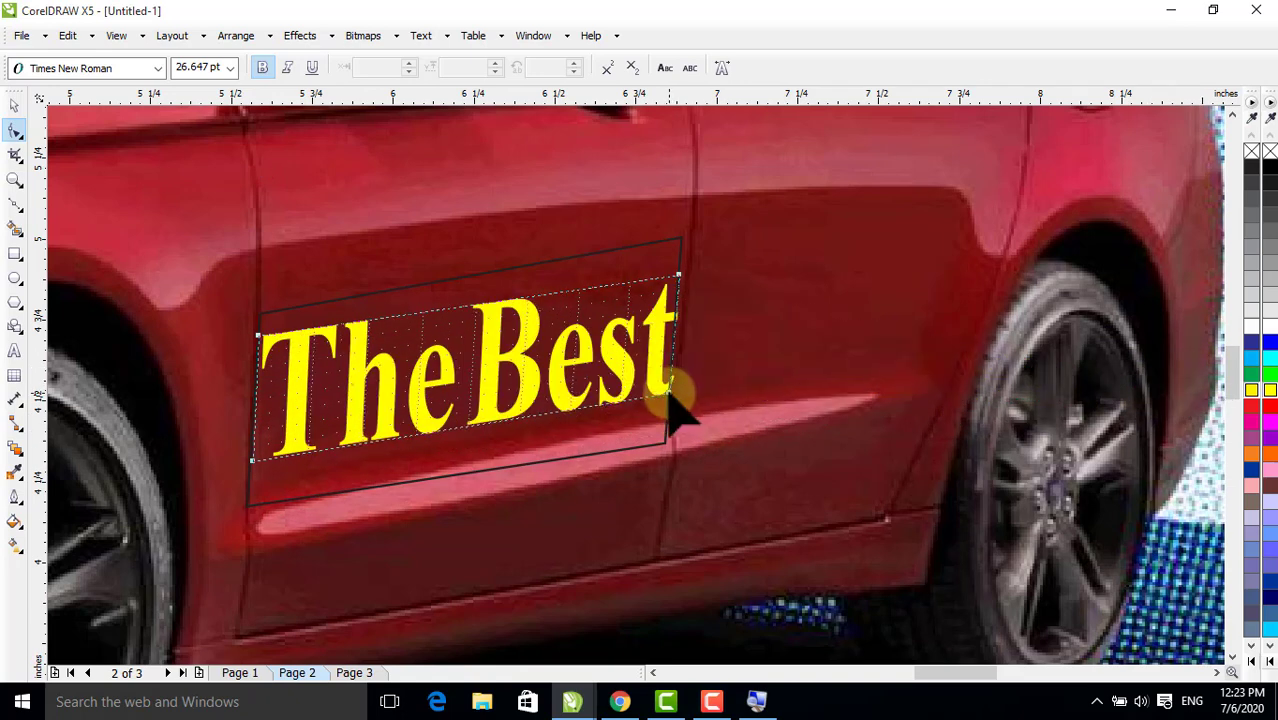
pyautogui.click(665, 388)
pyautogui.click(679, 283)
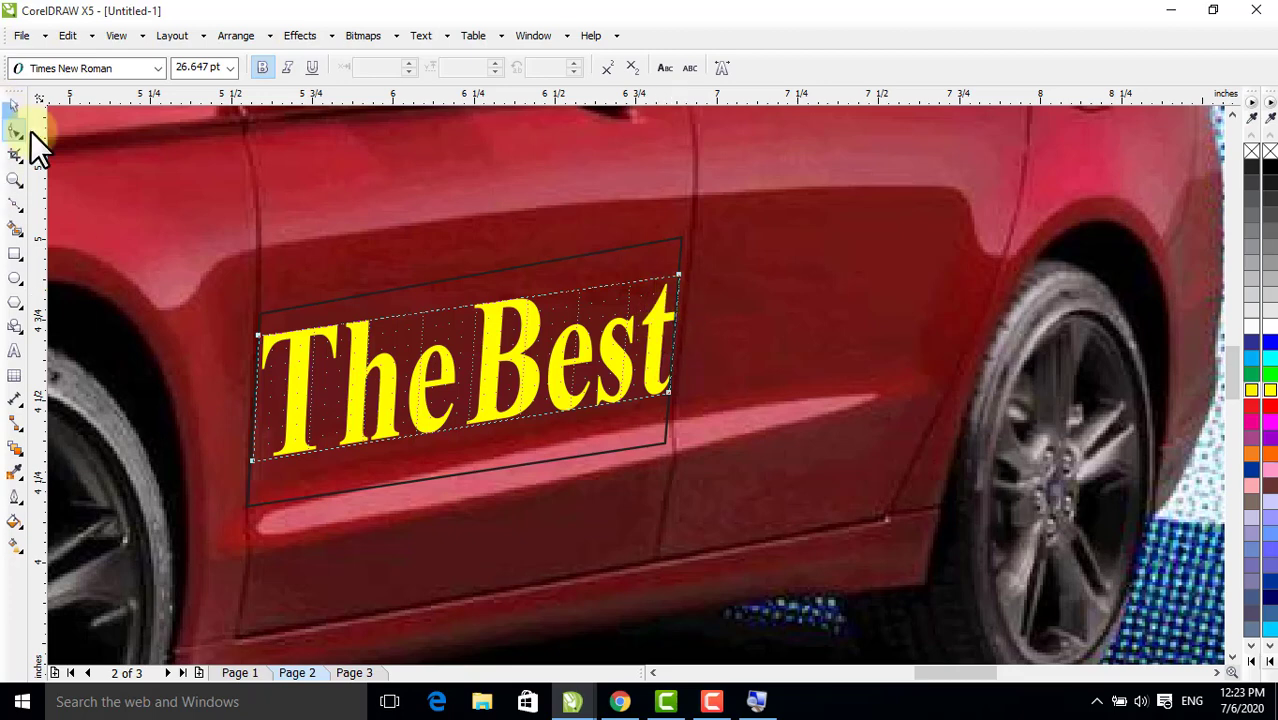
pyautogui.click(268, 350)
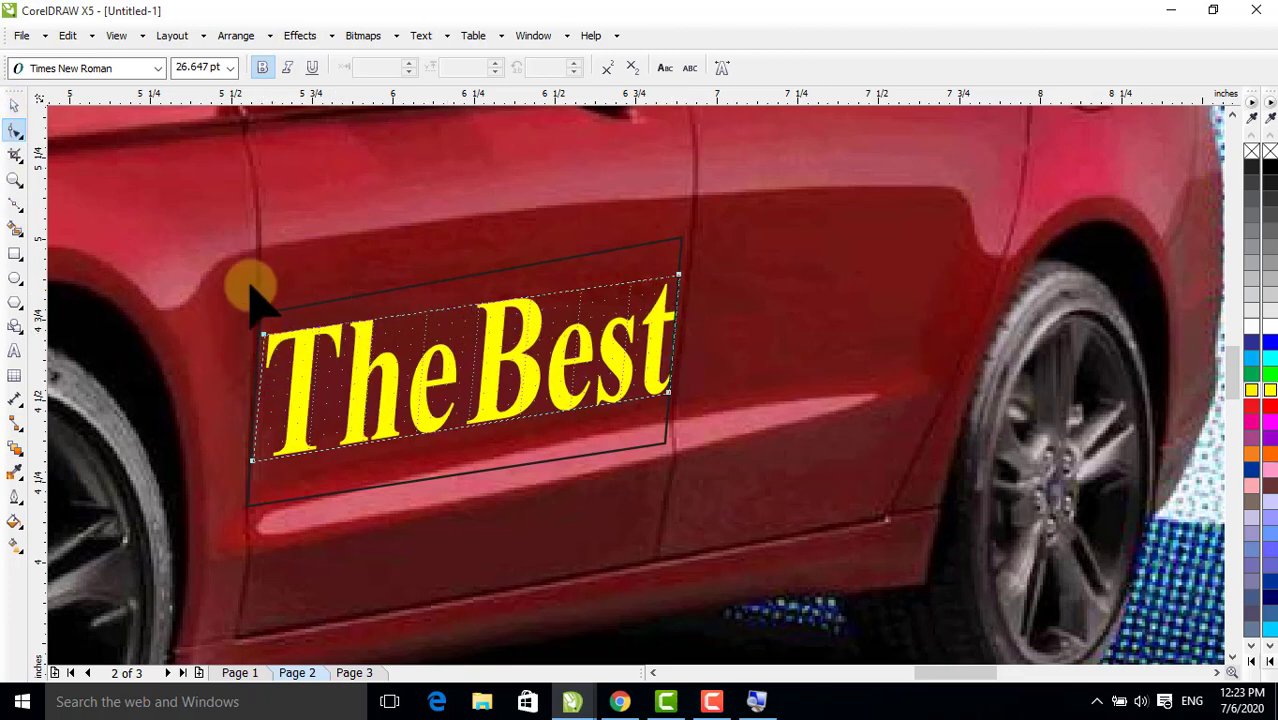
# Step: Delete the four-sided guide outline around the text on the front door and show the whole car picture
pyautogui.click(17, 106)
pyautogui.click(447, 302)
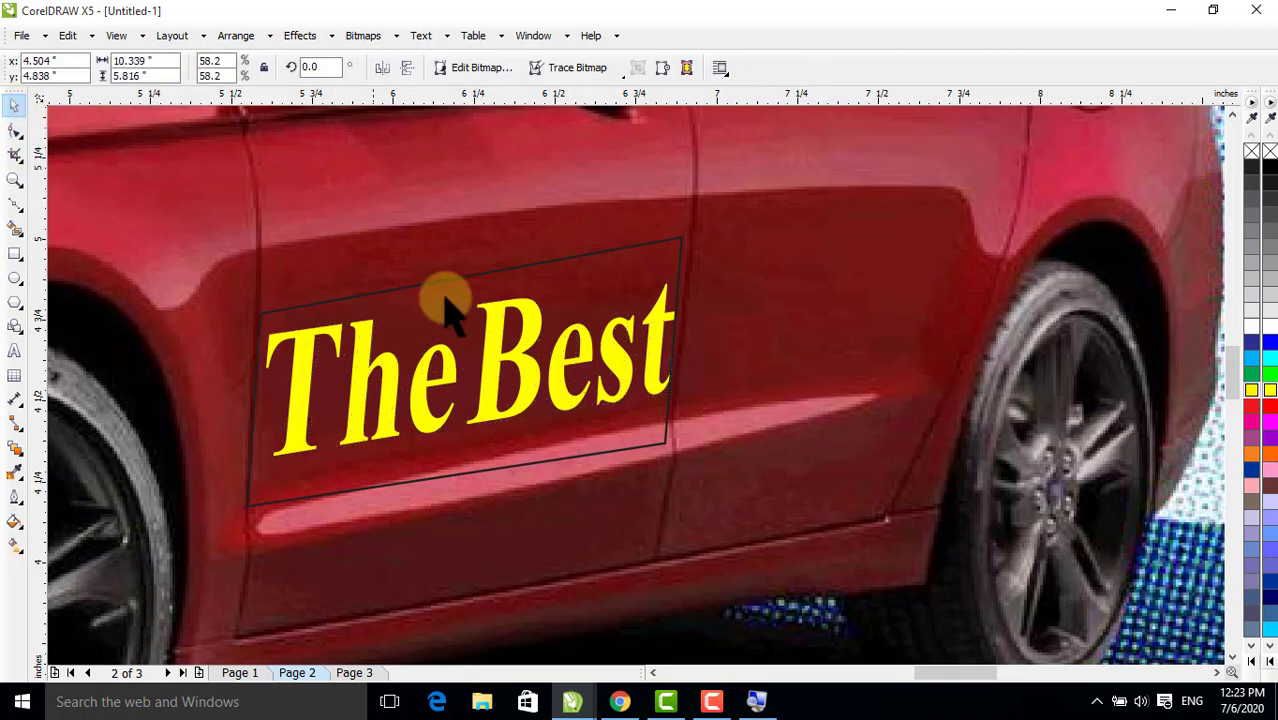
pyautogui.click(446, 292)
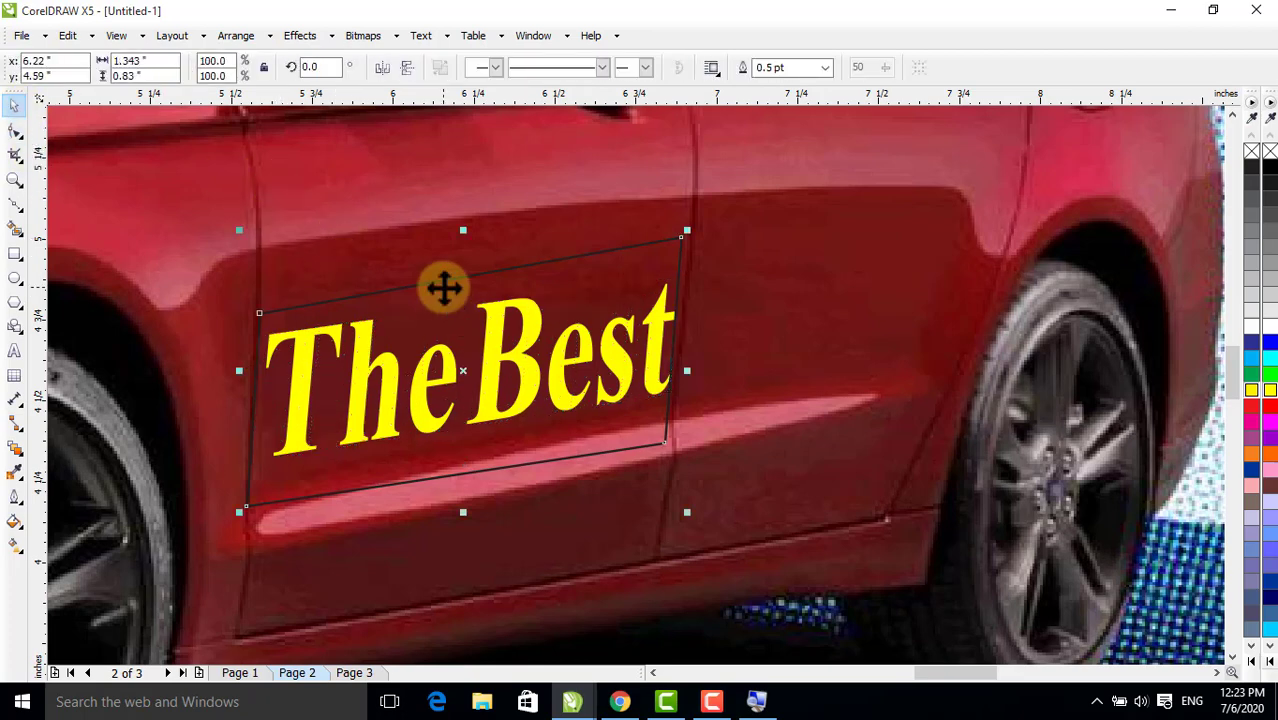
pyautogui.press('Delete')
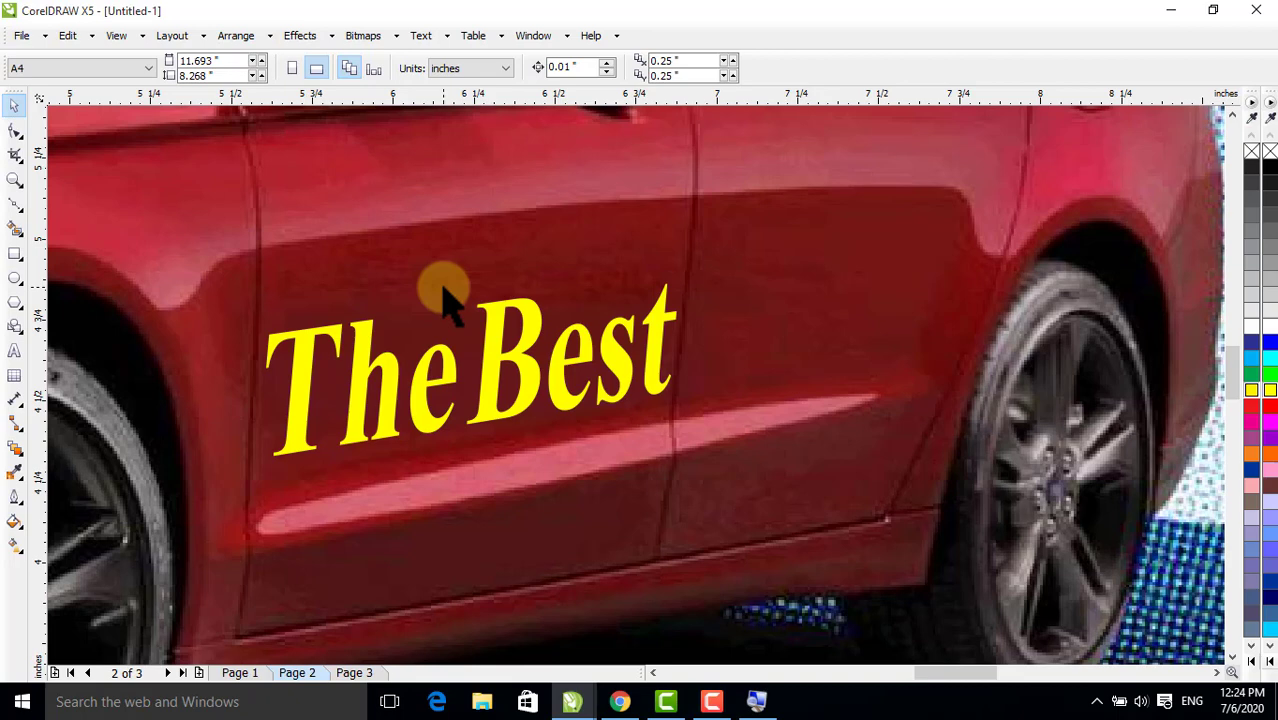
pyautogui.press('F4')
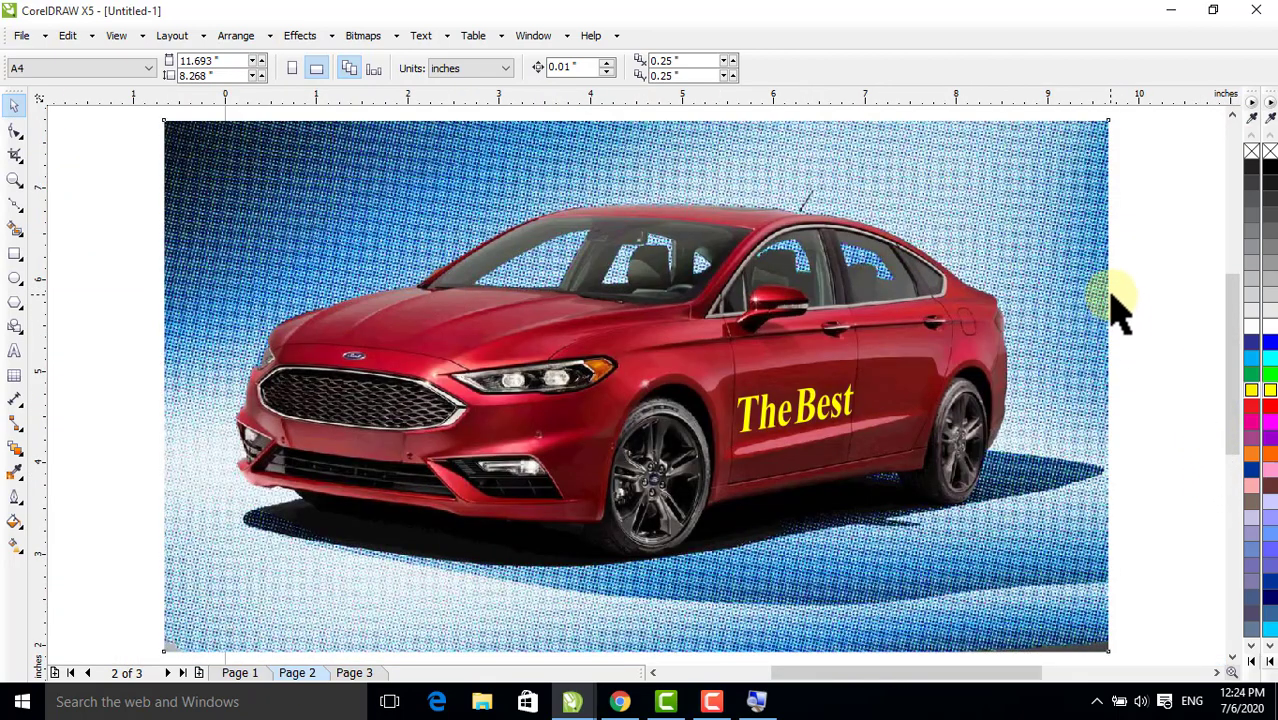
pyautogui.click(1111, 297)
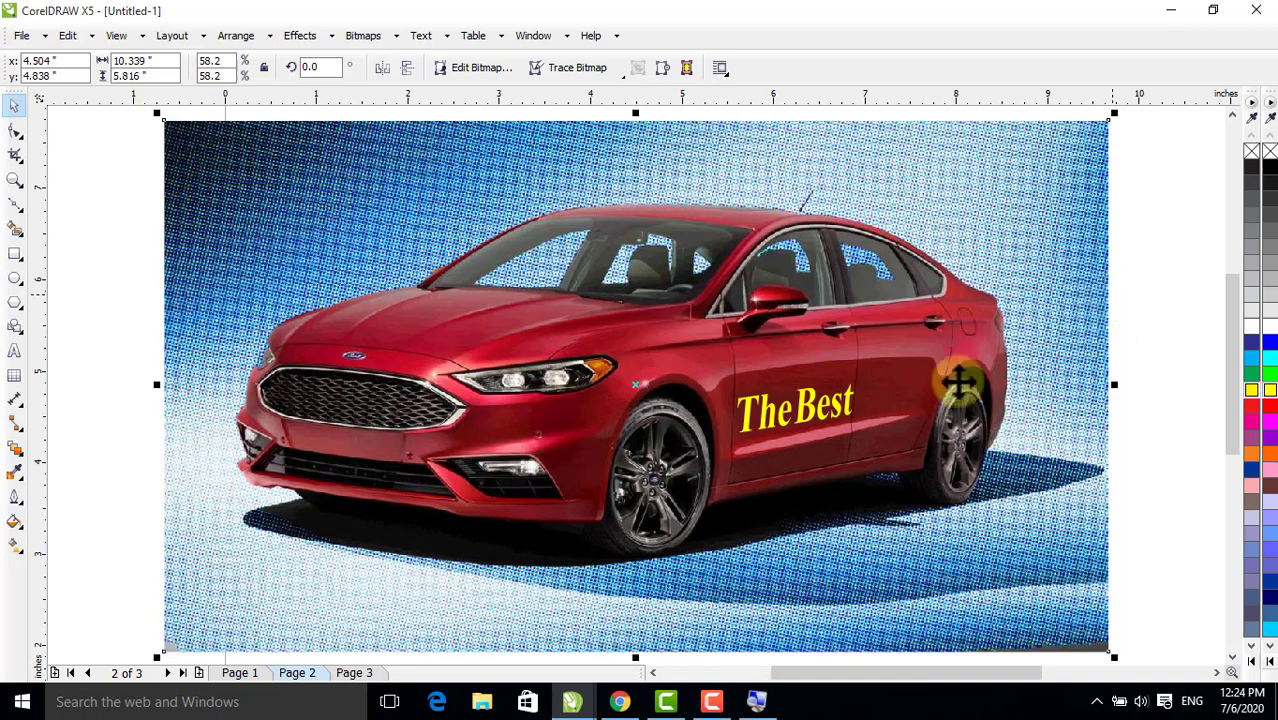
# Step: Go to Page 3 and spread the book mockup and the flat maroon cover design farther apart
pyautogui.click(358, 673)
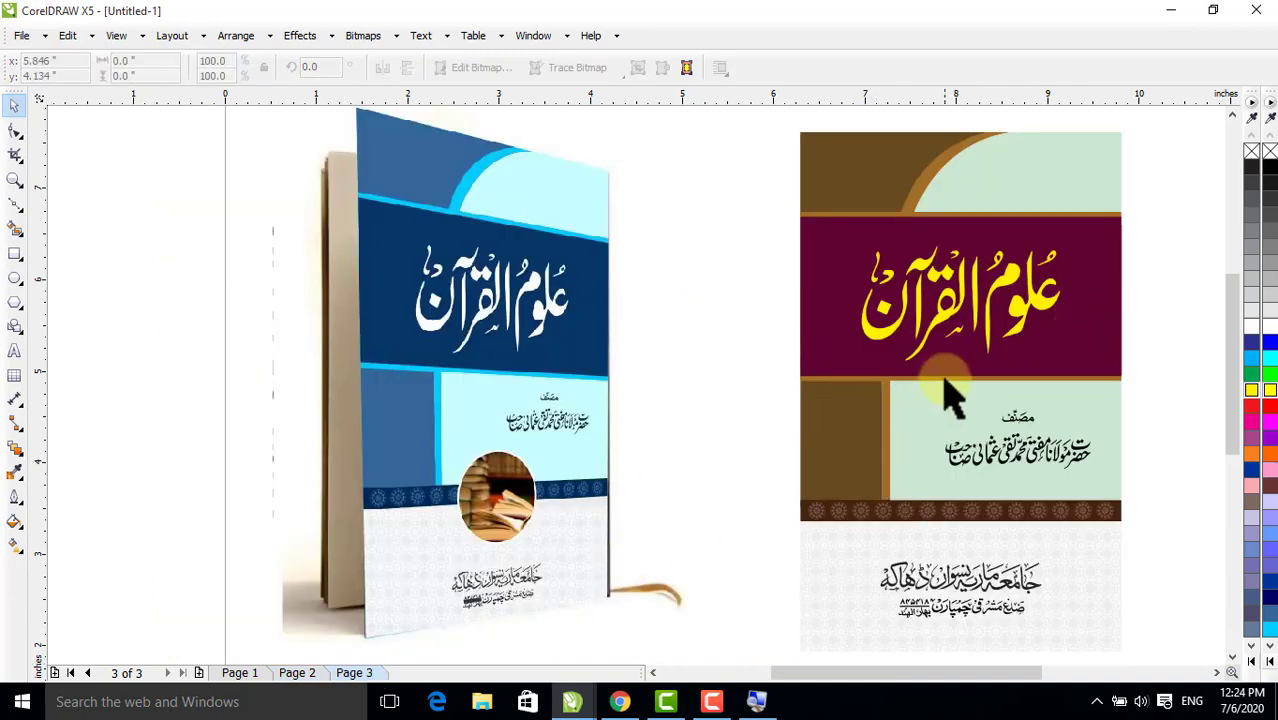
pyautogui.click(952, 398)
pyautogui.moveTo(890, 357); pyautogui.dragTo(920, 357)
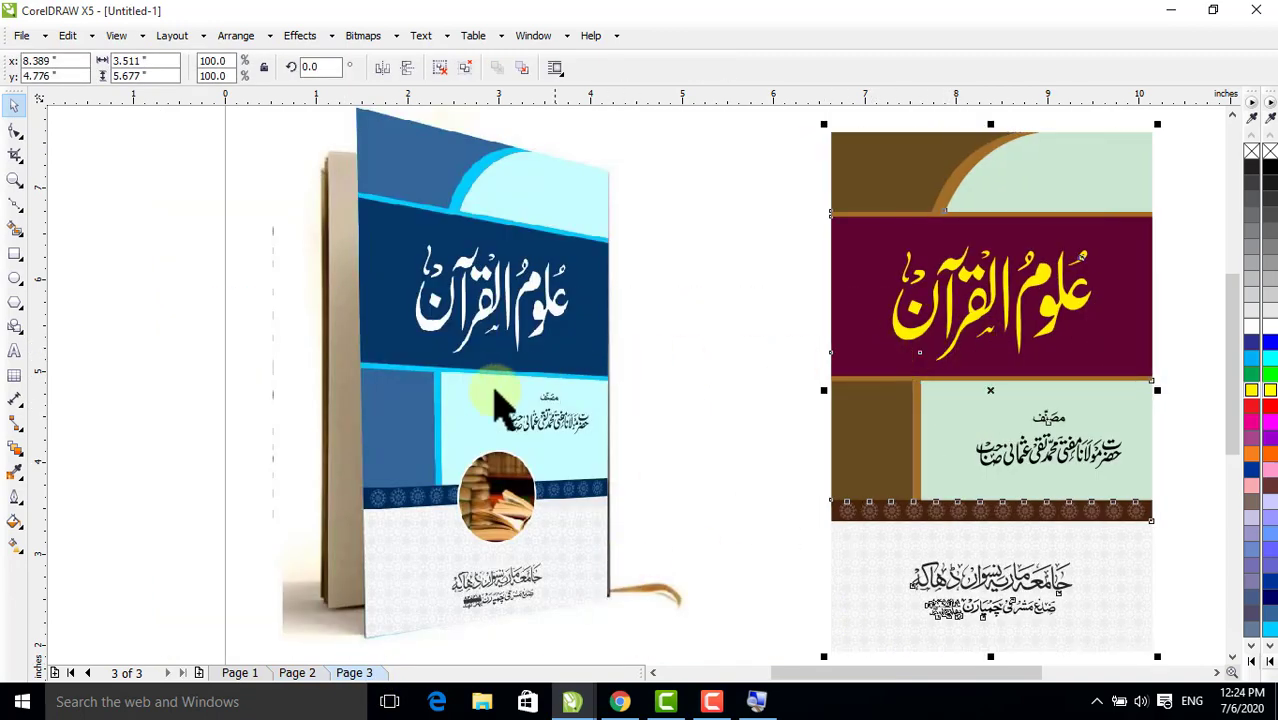
pyautogui.moveTo(440, 388); pyautogui.dragTo(366, 354)
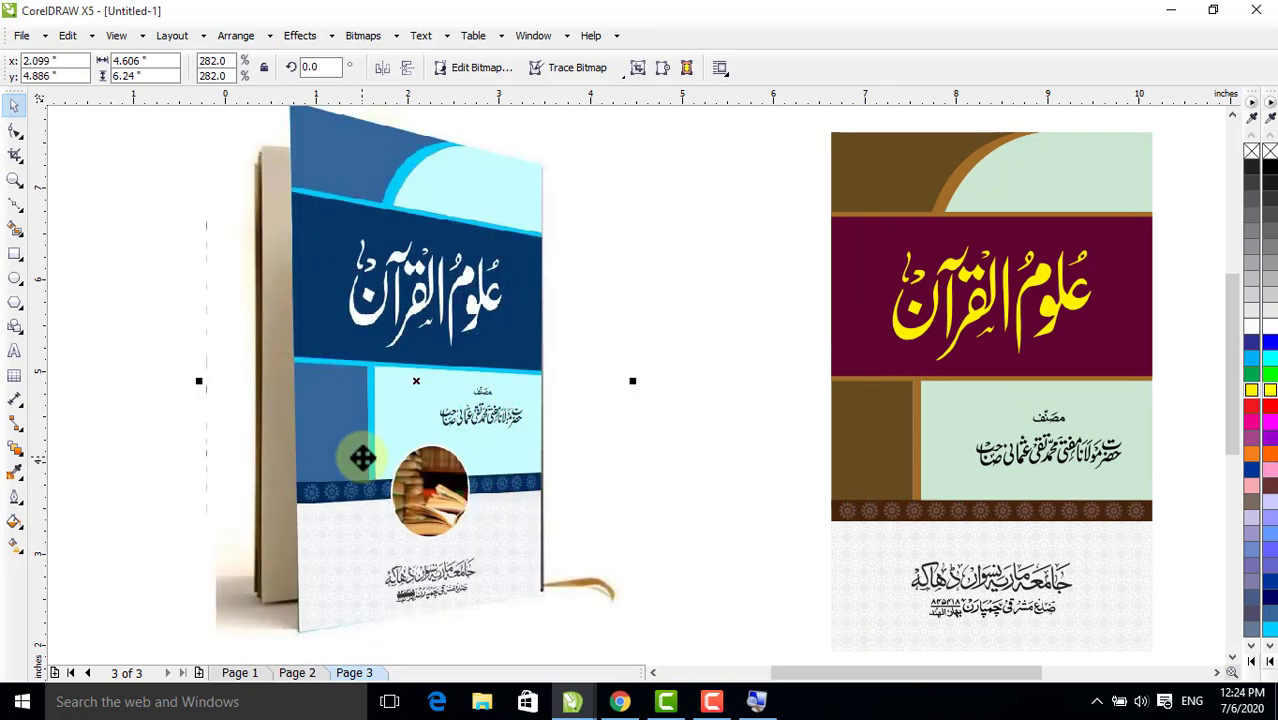
# Step: Overlay the flat cover on the book, scale it to about 3.31 by 5.35 inches, and set it beside the book
pyautogui.moveTo(903, 418); pyautogui.dragTo(372, 398)
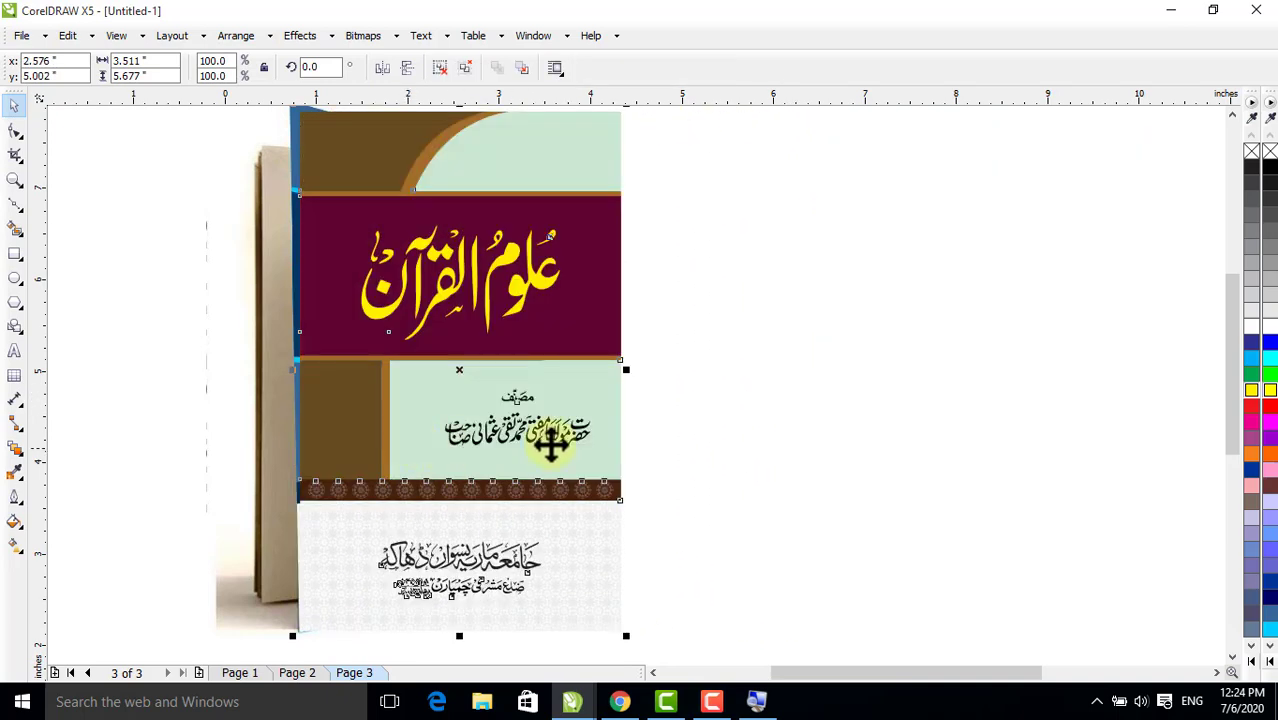
pyautogui.moveTo(533, 177); pyautogui.dragTo(533, 197)
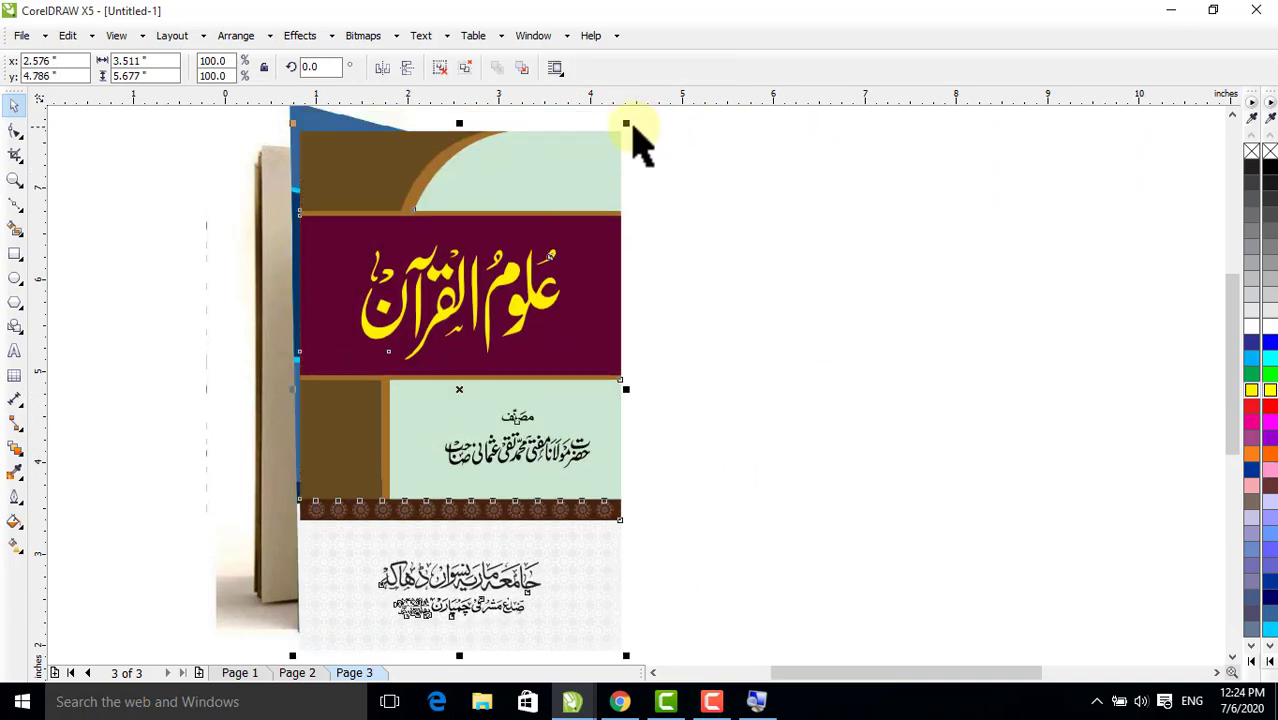
pyautogui.moveTo(622, 128); pyautogui.dragTo(606, 150)
pyautogui.moveTo(499, 243); pyautogui.dragTo(490, 200)
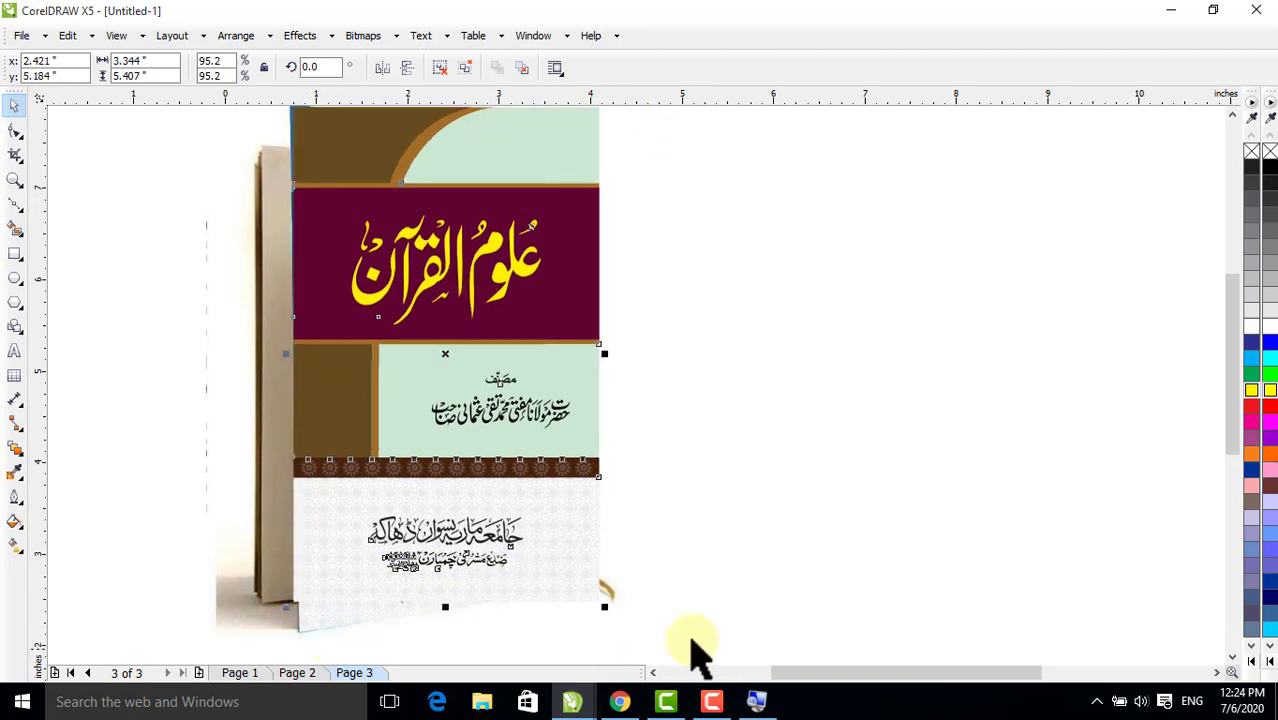
pyautogui.moveTo(594, 598); pyautogui.dragTo(601, 600)
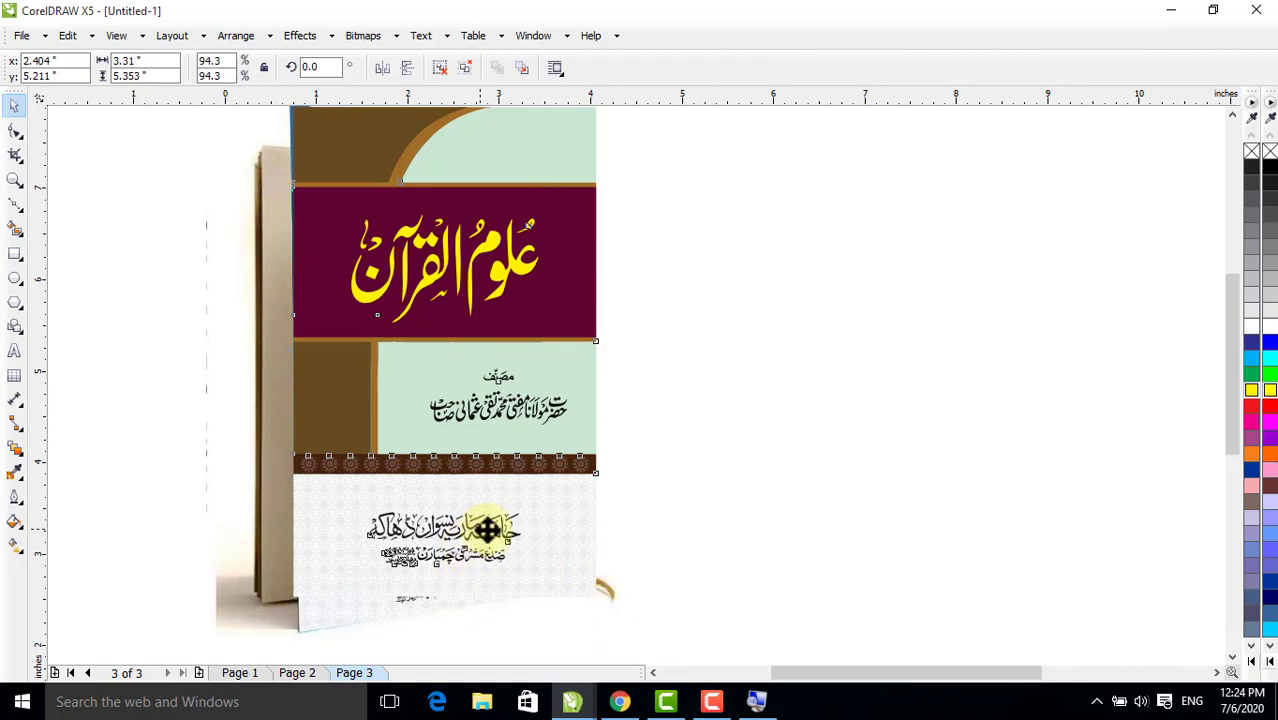
pyautogui.moveTo(487, 530); pyautogui.dragTo(823, 532)
pyautogui.moveTo(758, 467); pyautogui.dragTo(775, 428)
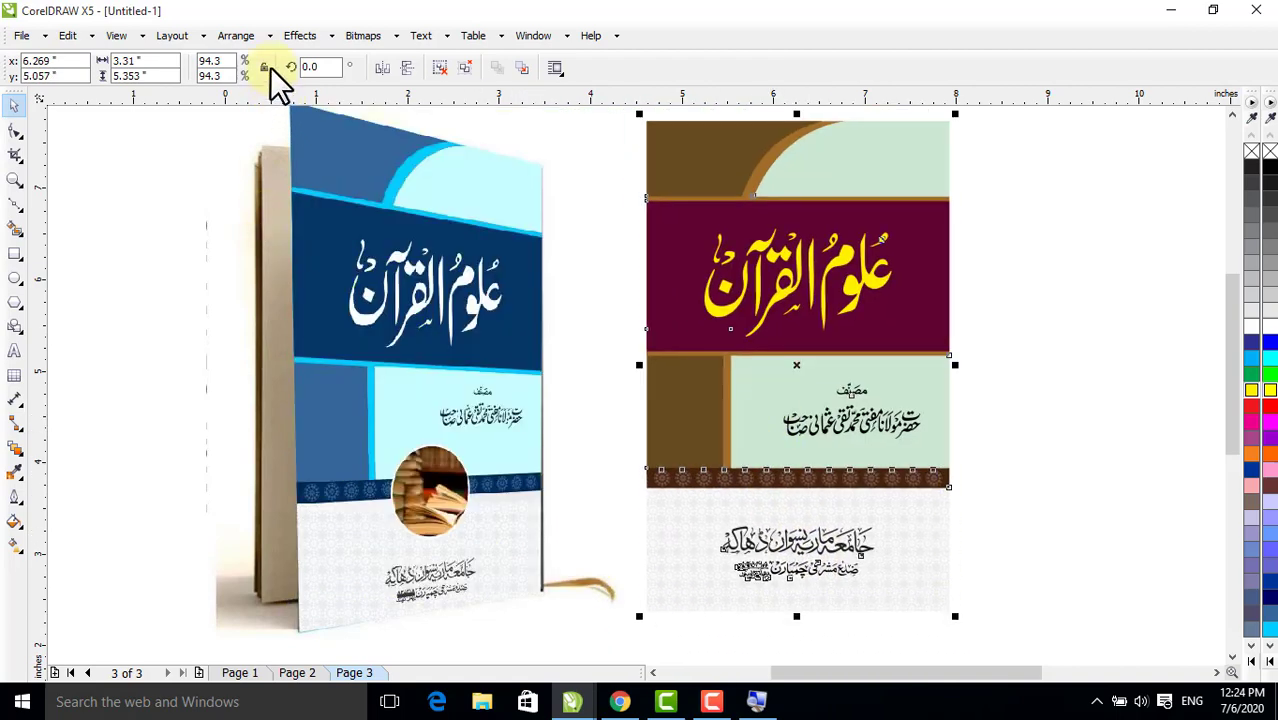
# Step: Add perspective to the flat cover and match its two left corners to the left corners of the book's front cover
pyautogui.click(300, 38)
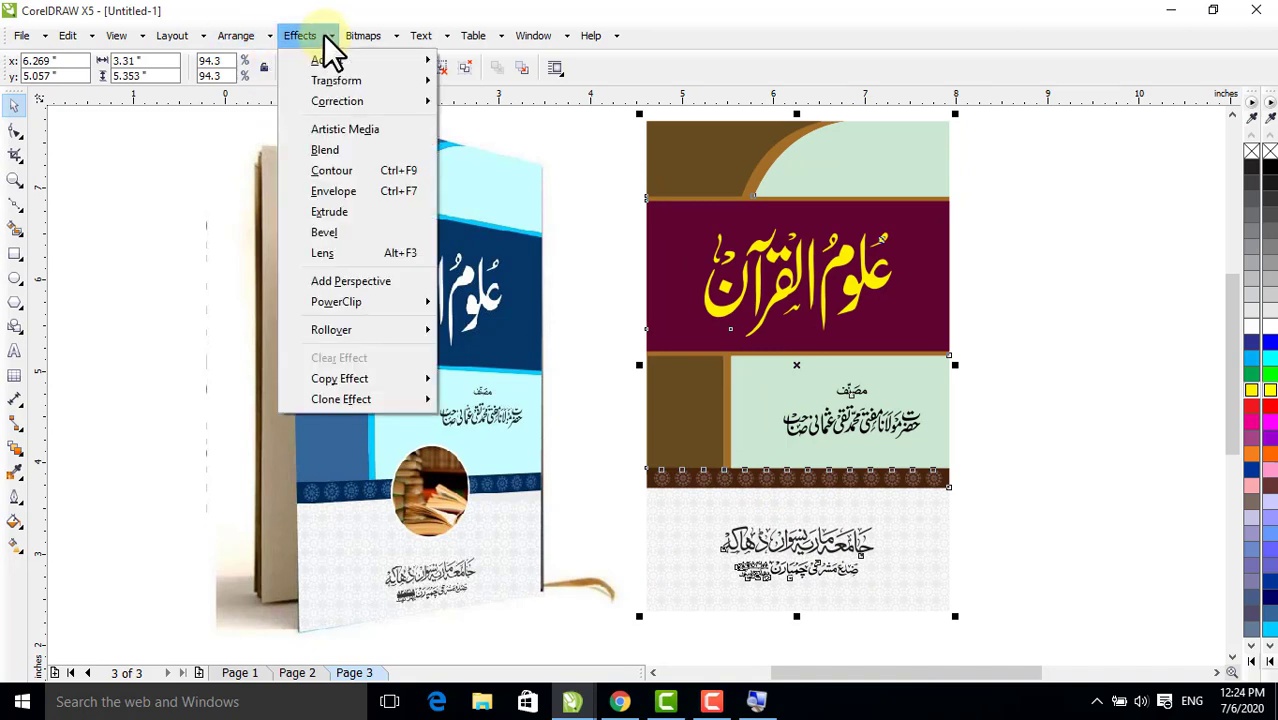
pyautogui.click(340, 279)
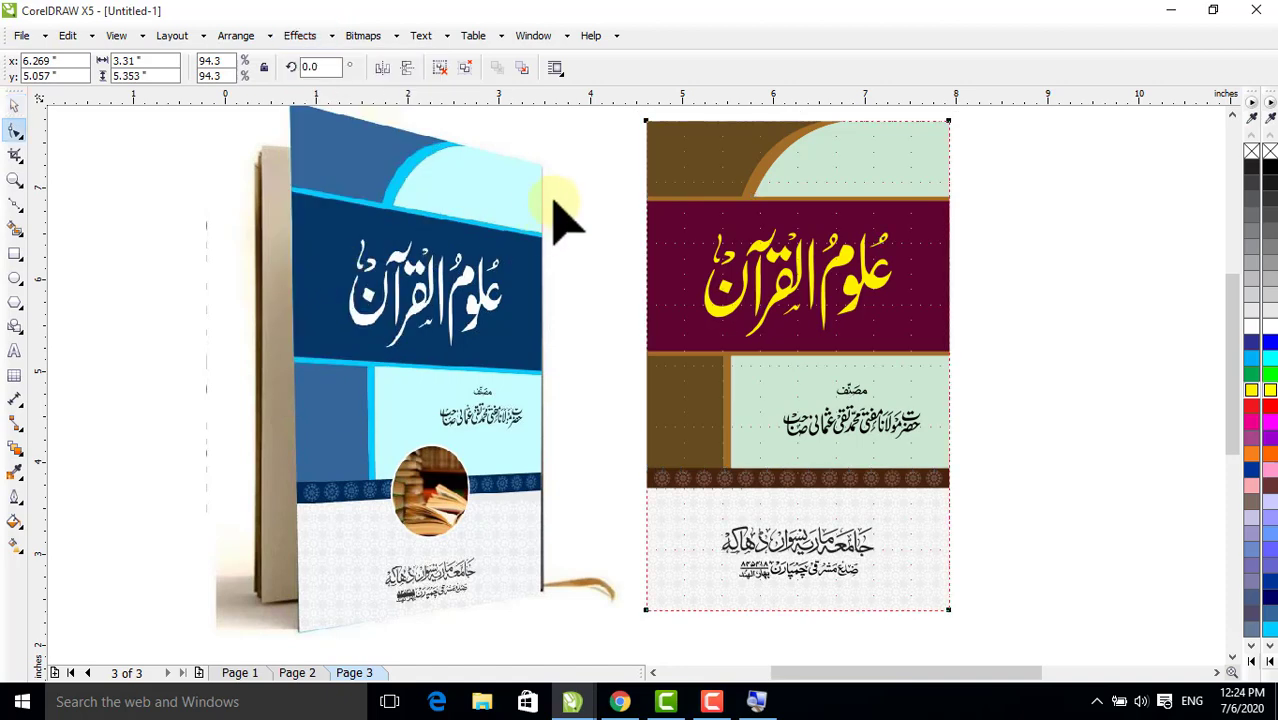
pyautogui.moveTo(645, 120); pyautogui.dragTo(398, 323)
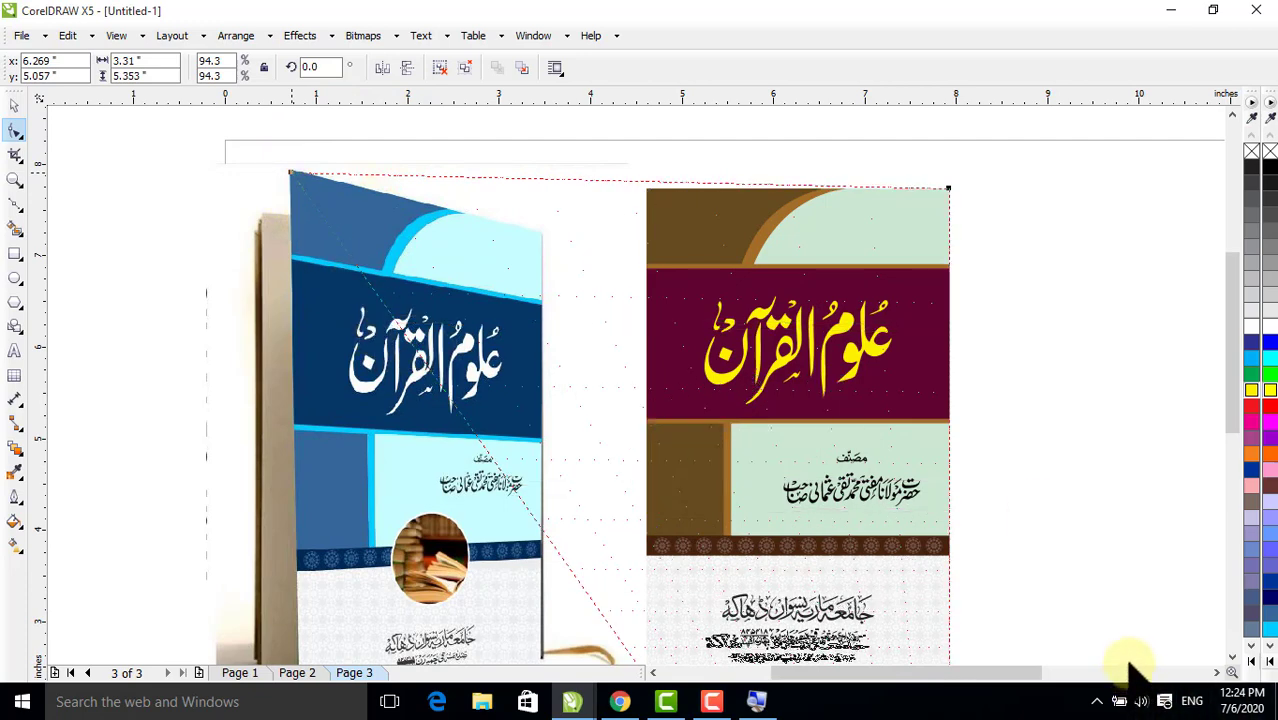
pyautogui.click(1236, 660)
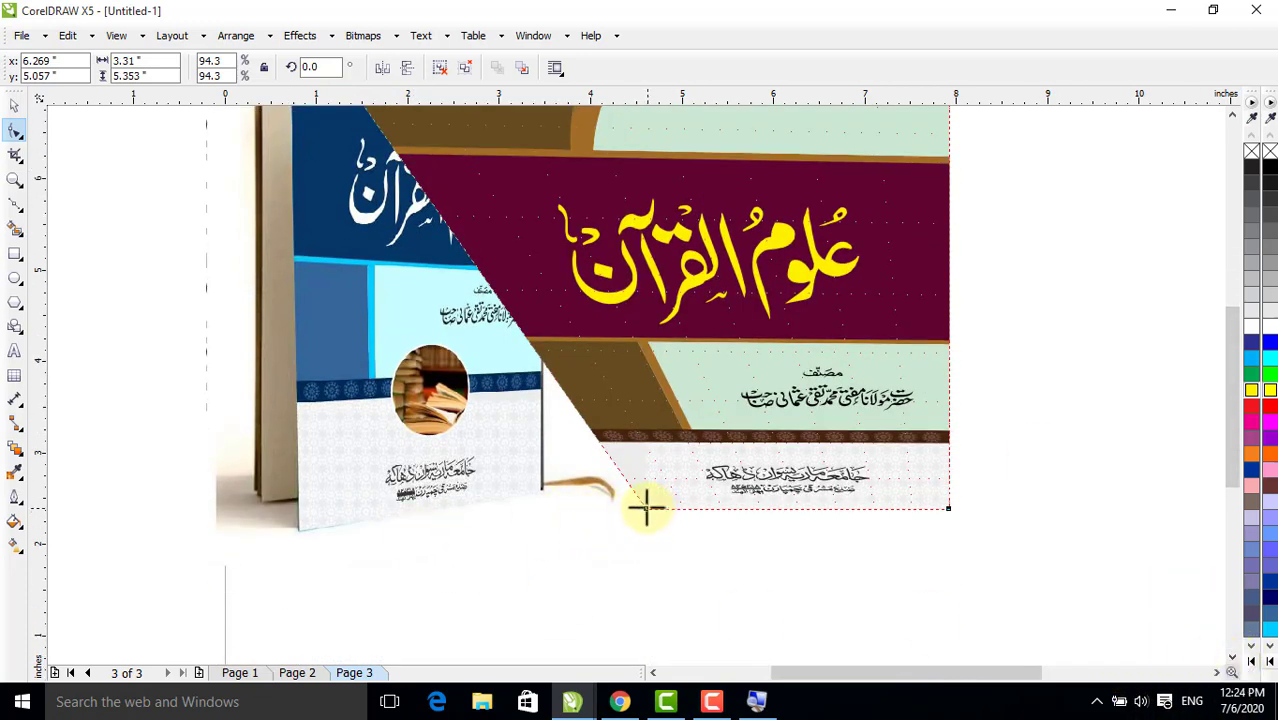
pyautogui.moveTo(647, 508)
pyautogui.mouseDown()
pyautogui.moveTo(385, 496)
pyautogui.moveTo(303, 515)
pyautogui.moveTo(296, 531)
pyautogui.mouseUp()
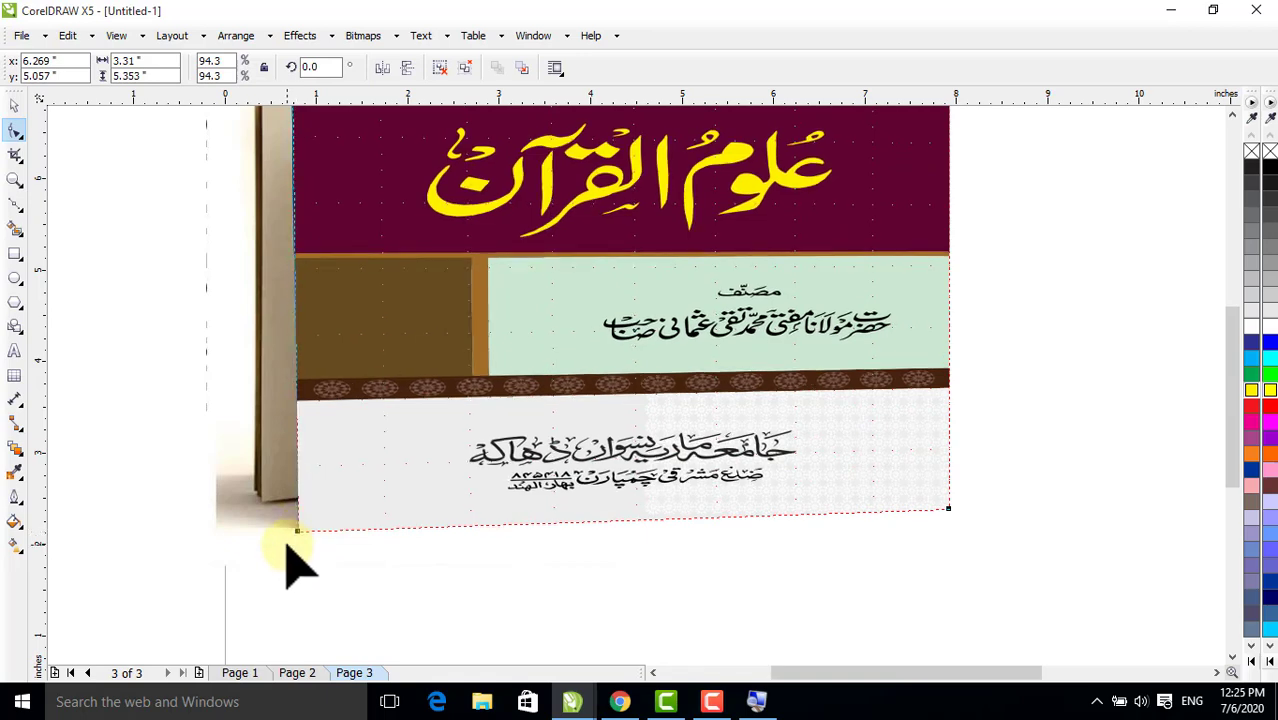
pyautogui.click(1233, 114)
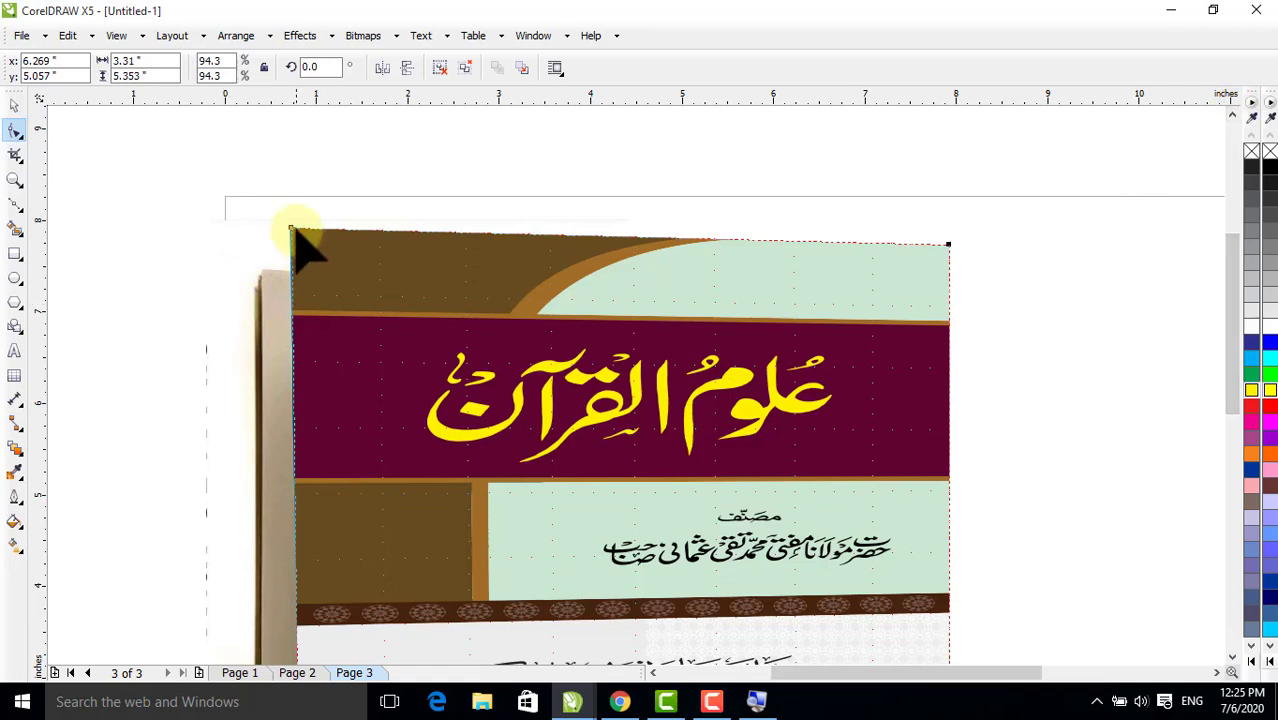
pyautogui.moveTo(292, 224); pyautogui.dragTo(286, 227)
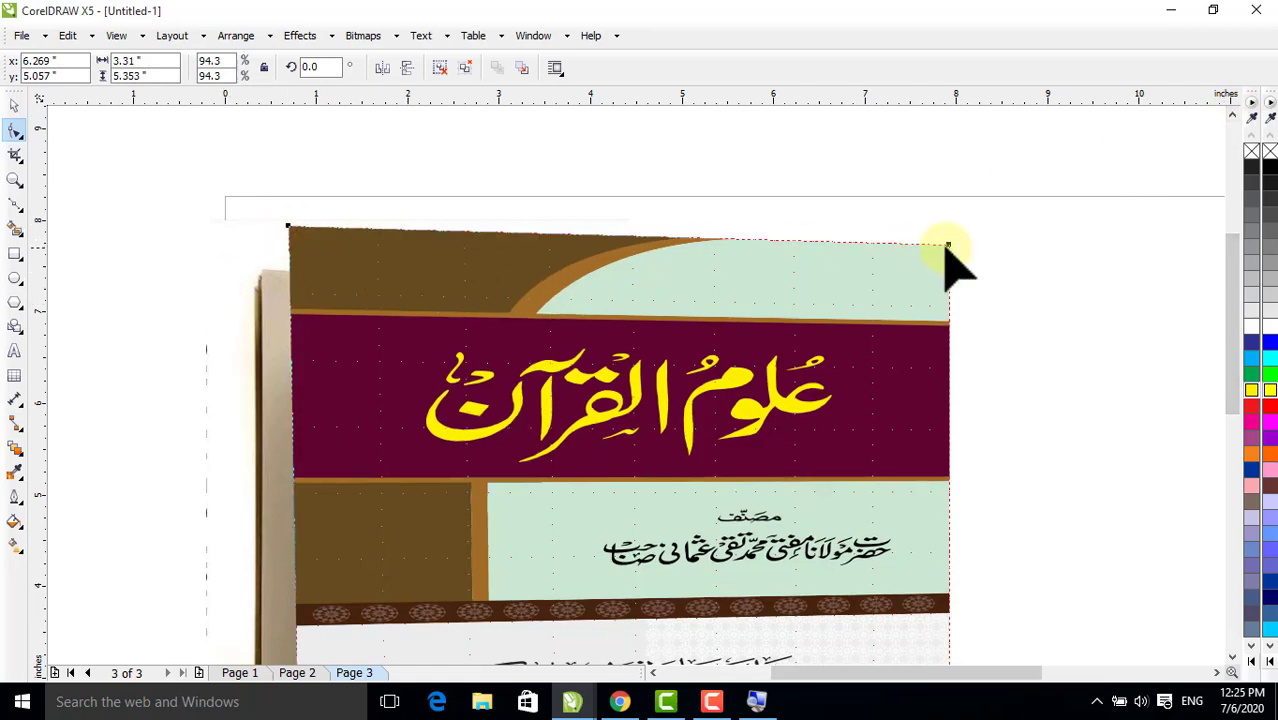
# Step: Pull the flat cover's two right perspective corners inward to roughly meet the right edge of the book's front cover
pyautogui.moveTo(950, 243); pyautogui.dragTo(707, 275)
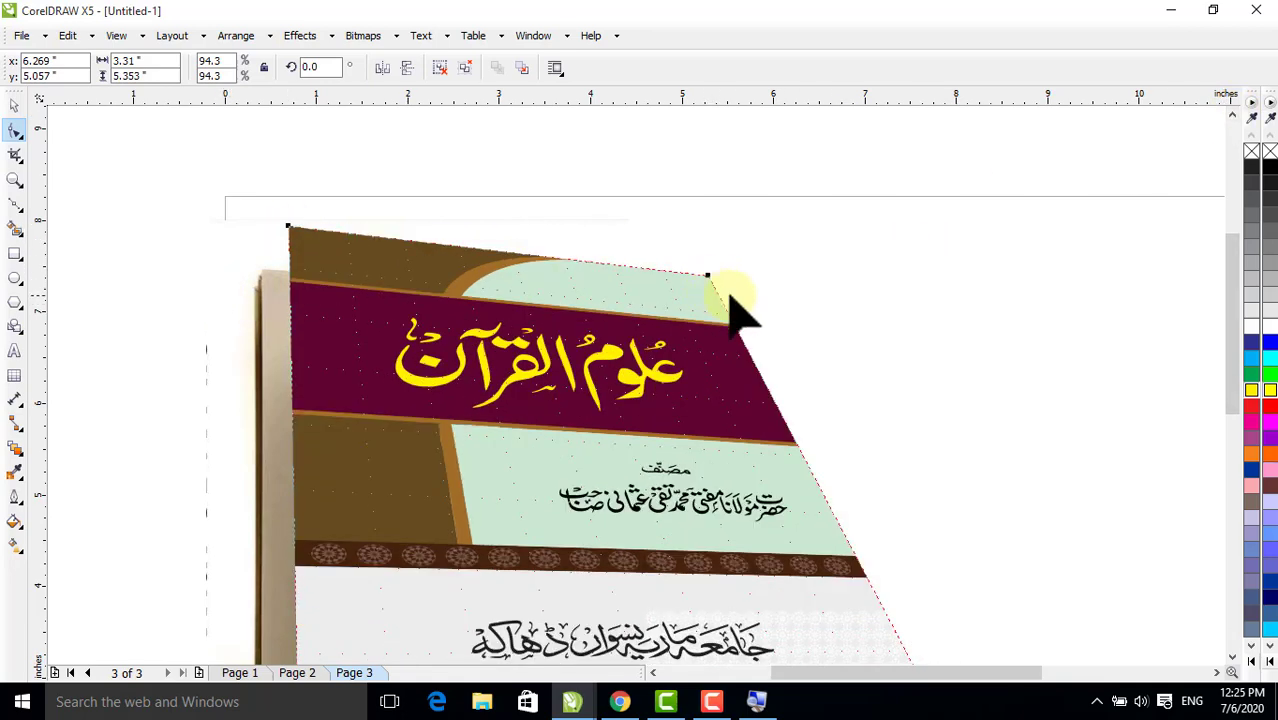
pyautogui.click(1232, 645)
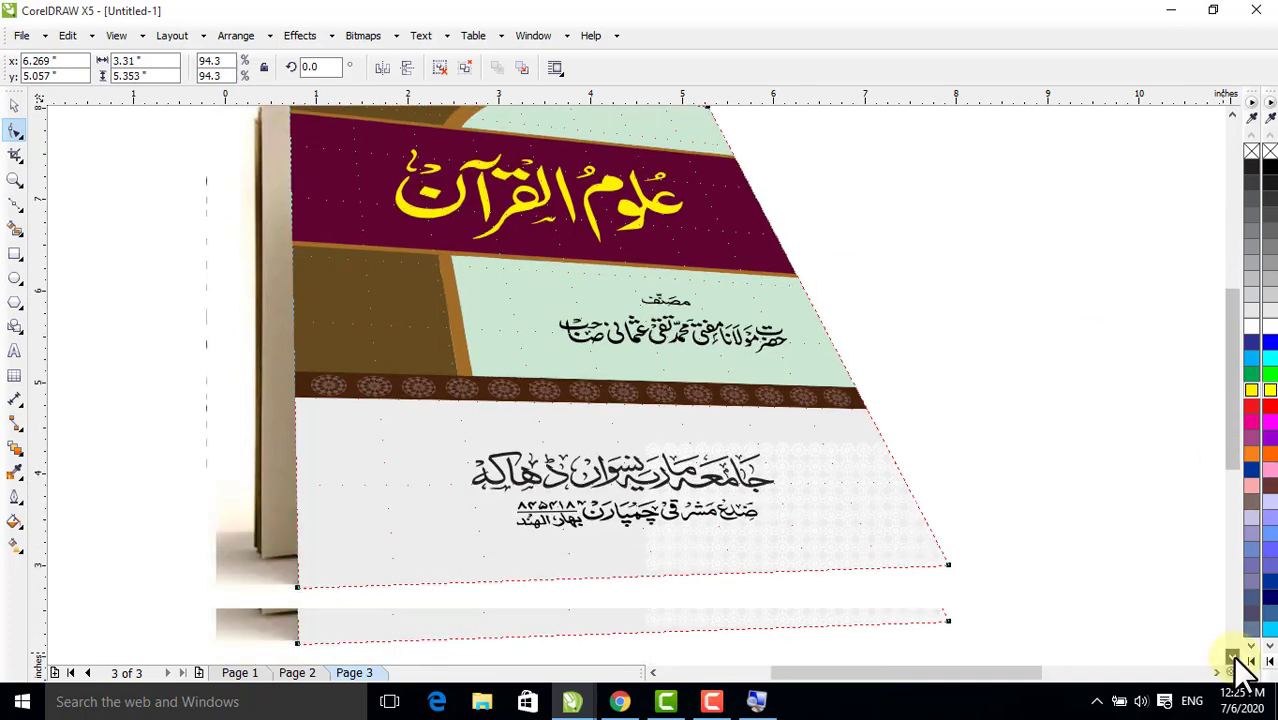
pyautogui.moveTo(950, 562); pyautogui.dragTo(590, 572)
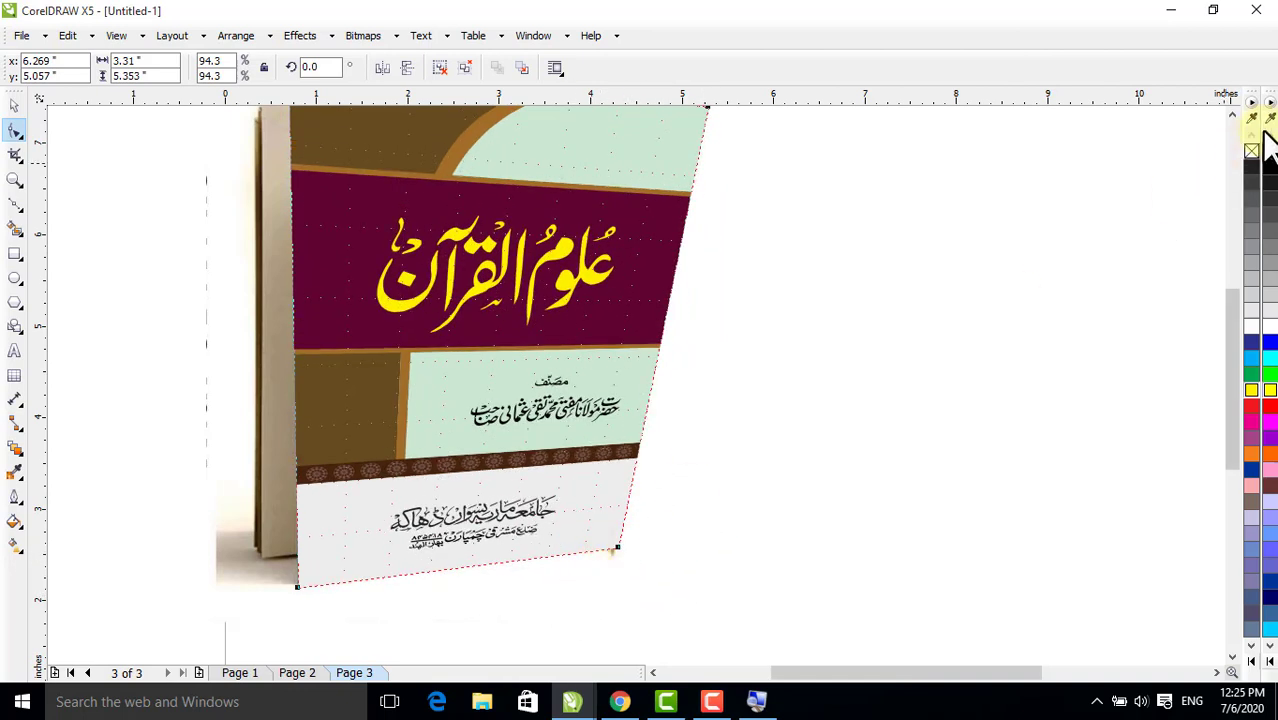
pyautogui.click(1232, 115)
pyautogui.click(1232, 115)
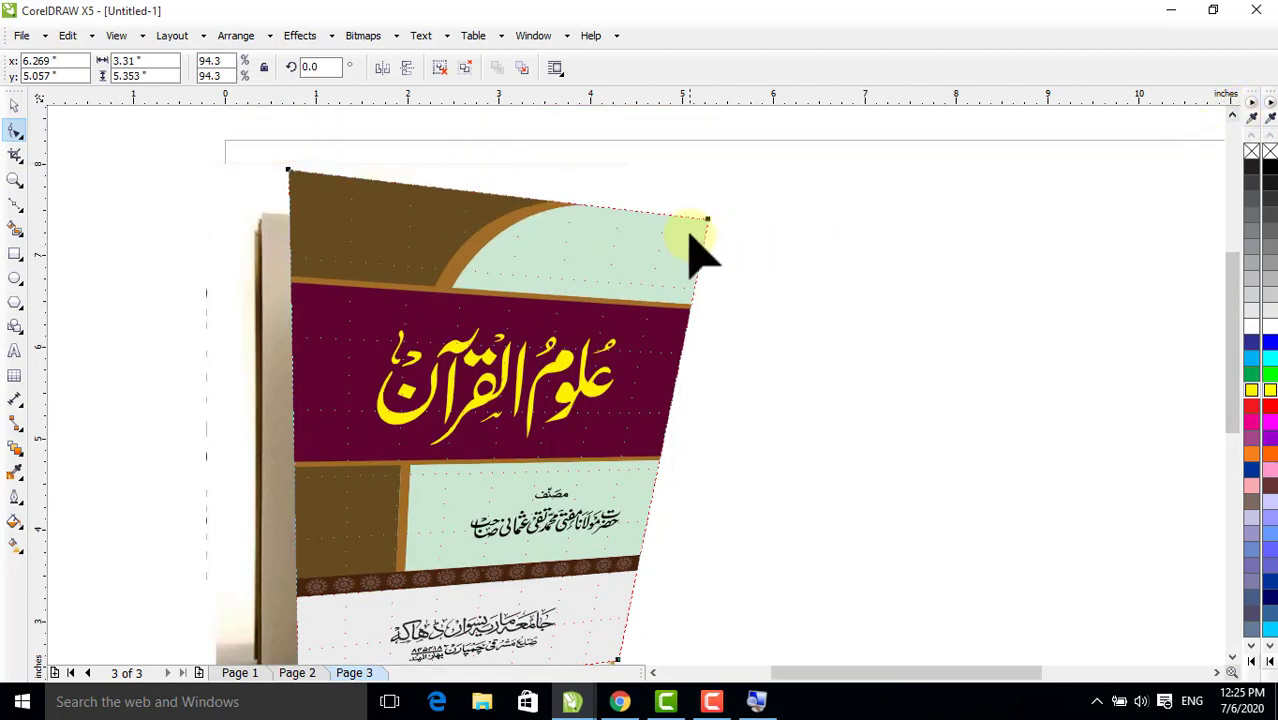
pyautogui.moveTo(705, 216); pyautogui.dragTo(532, 236)
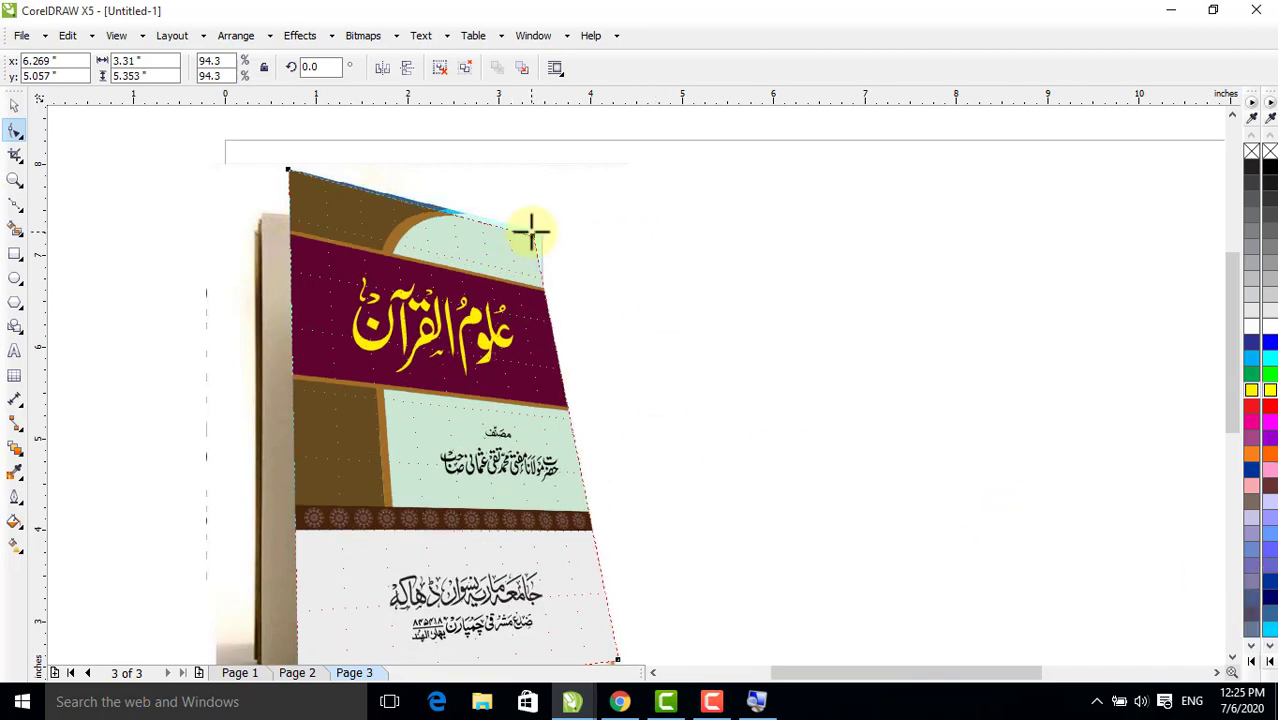
pyautogui.click(14, 181)
pyautogui.moveTo(371, 171); pyautogui.dragTo(662, 300)
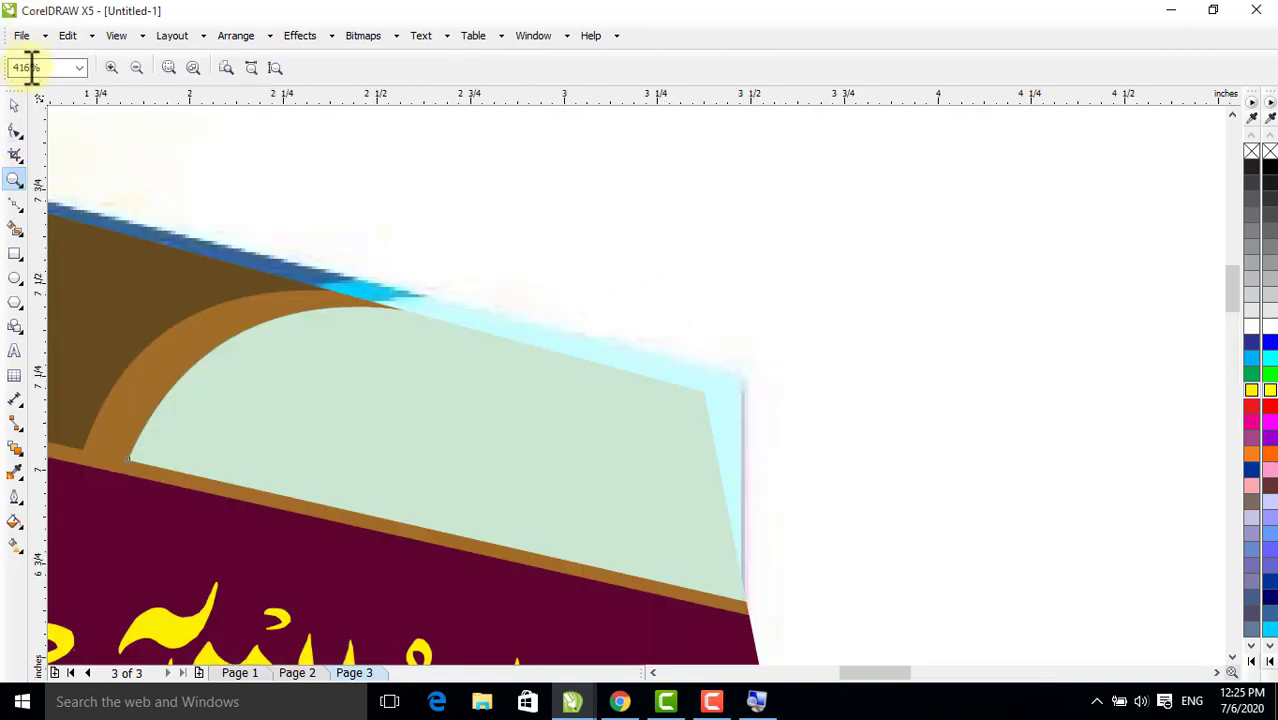
pyautogui.click(15, 104)
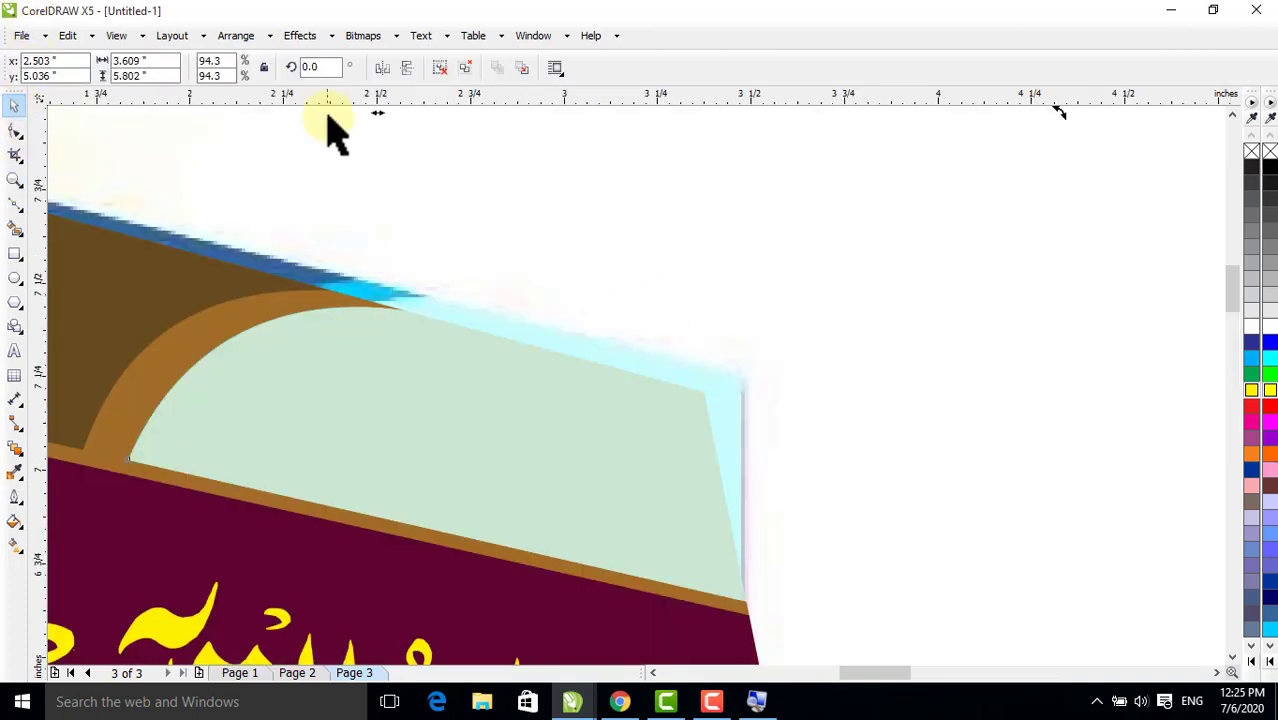
pyautogui.click(310, 37)
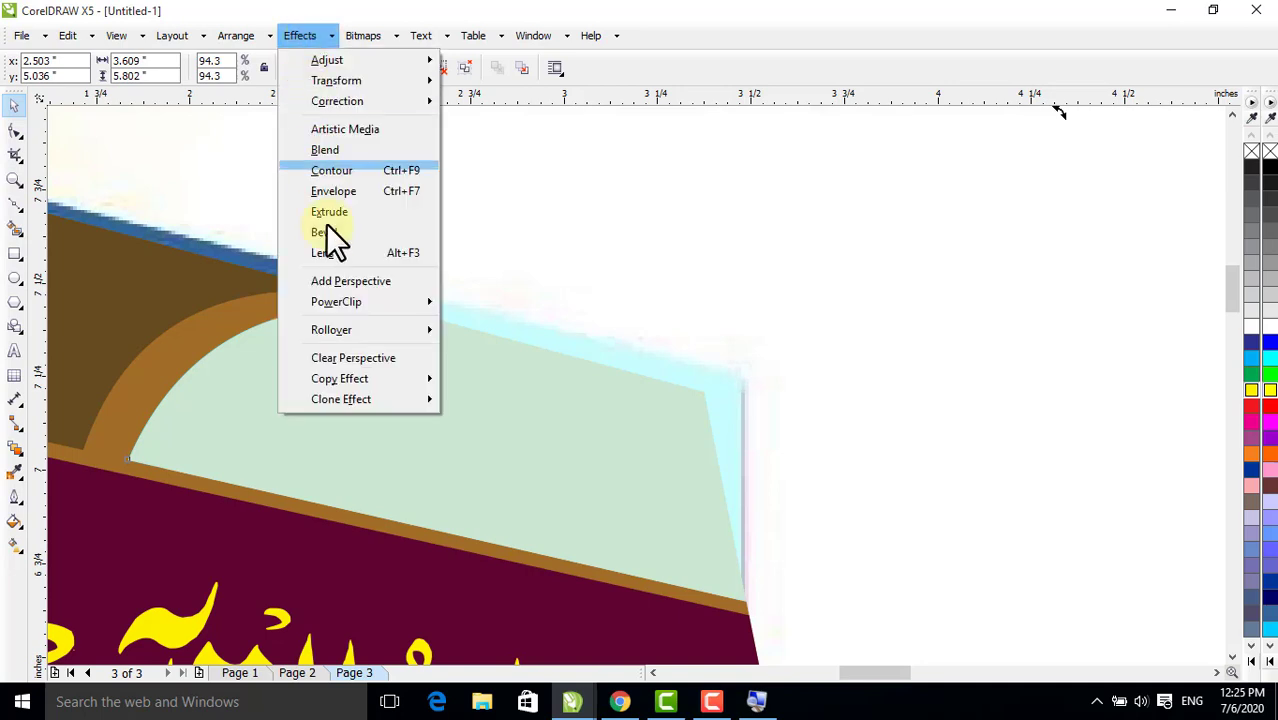
pyautogui.click(352, 283)
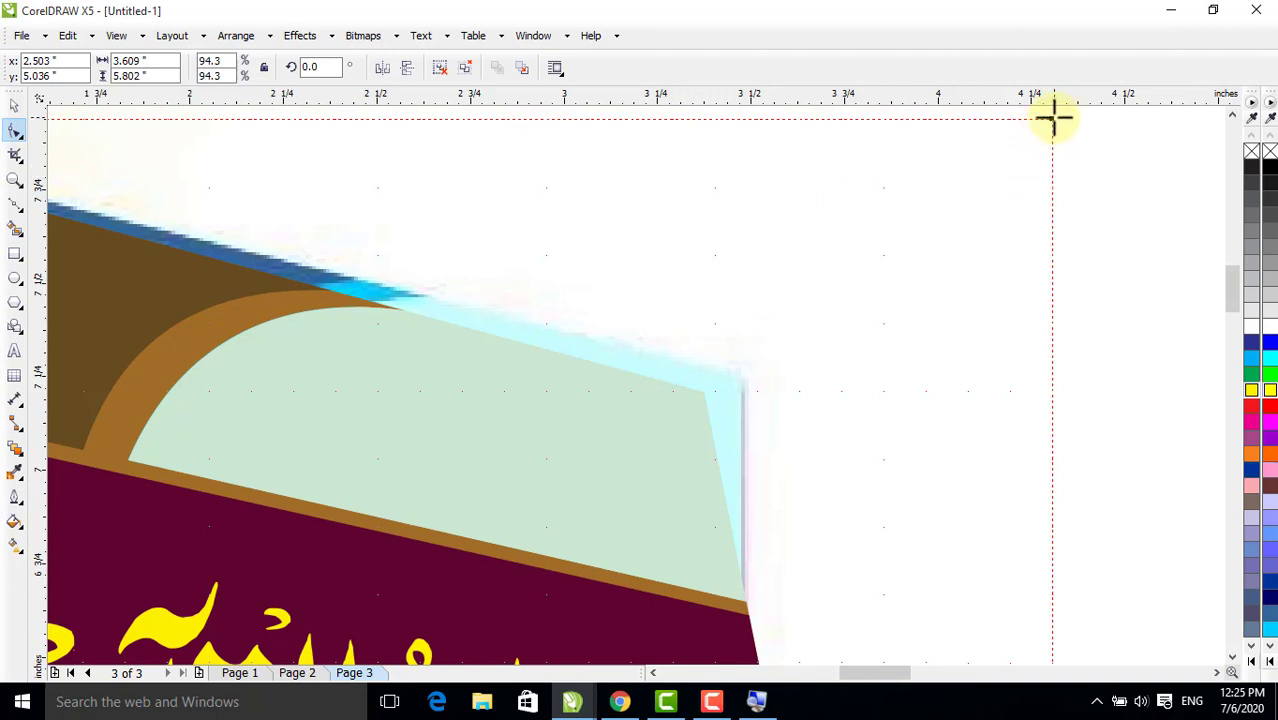
pyautogui.moveTo(1053, 118); pyautogui.dragTo(897, 225)
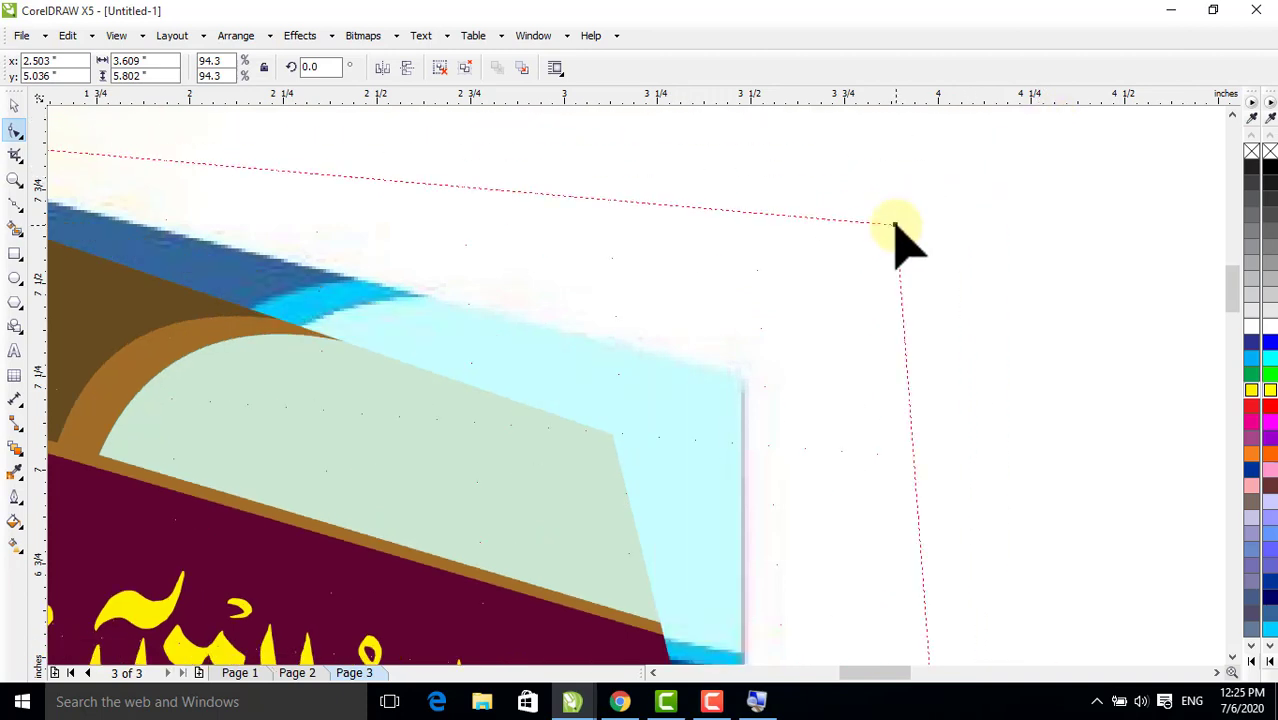
pyautogui.click(14, 130)
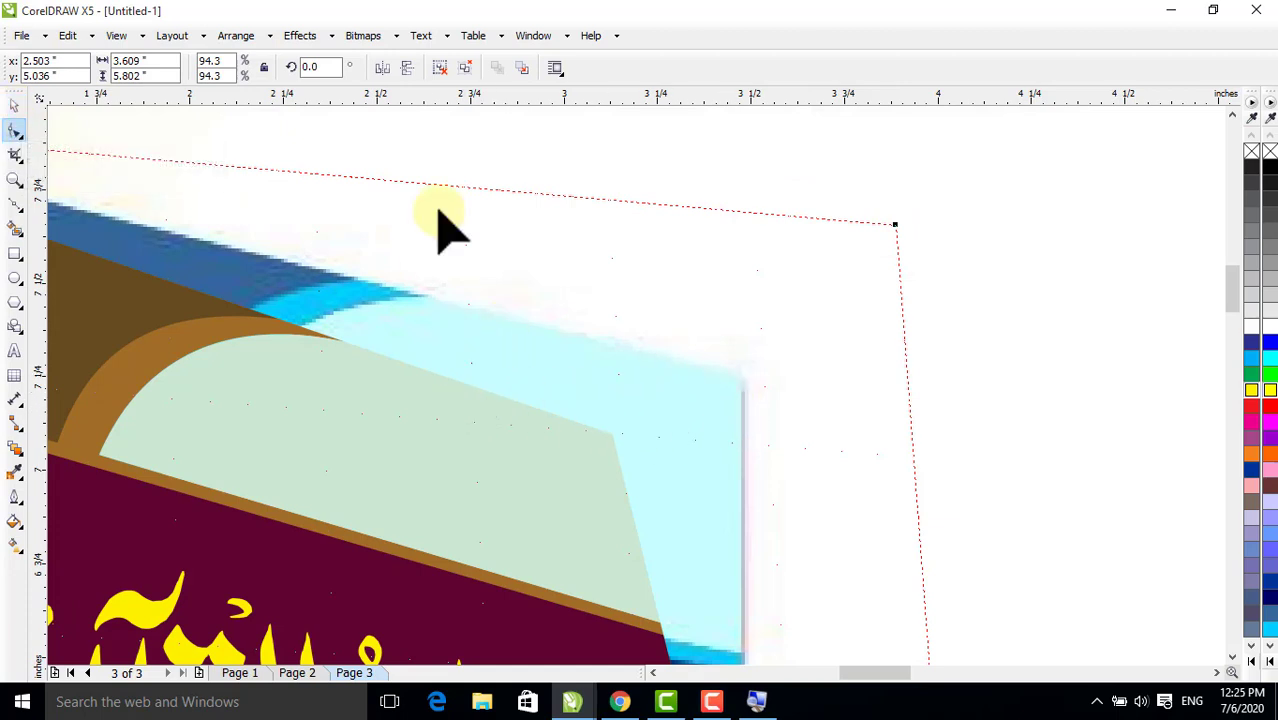
pyautogui.hotkey('ctrl', 'z')
pyautogui.hotkey('ctrl', 'z')
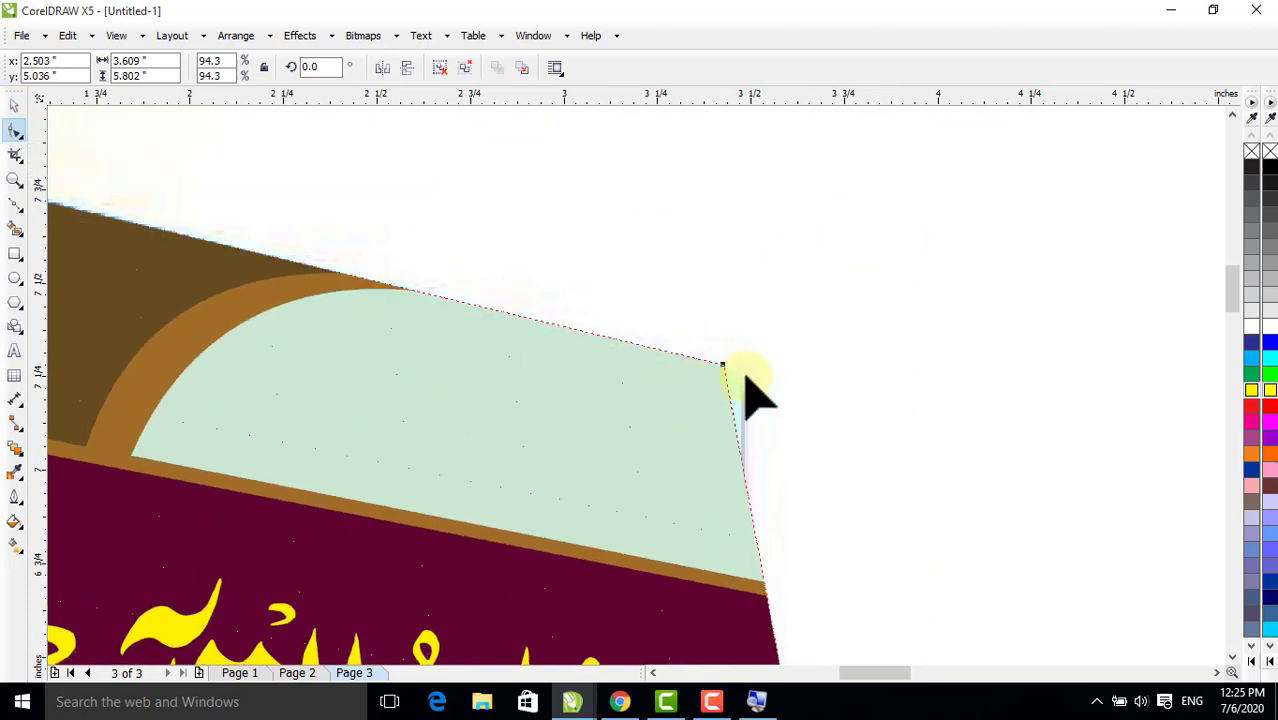
# Step: Fine-tune the cover's upper-right and lower-right perspective corners to match the book's front cover, and deselect the artwork
pyautogui.moveTo(724, 367); pyautogui.dragTo(737, 375)
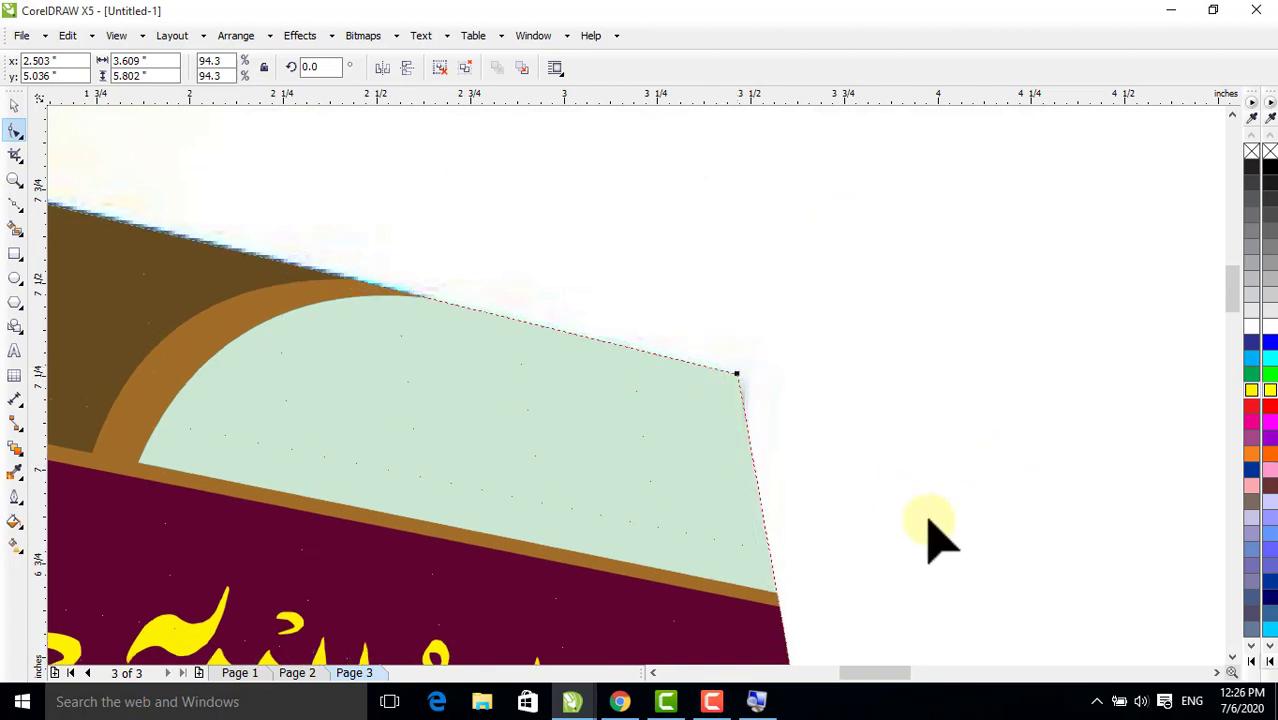
pyautogui.scroll(-10, 1235, 662)
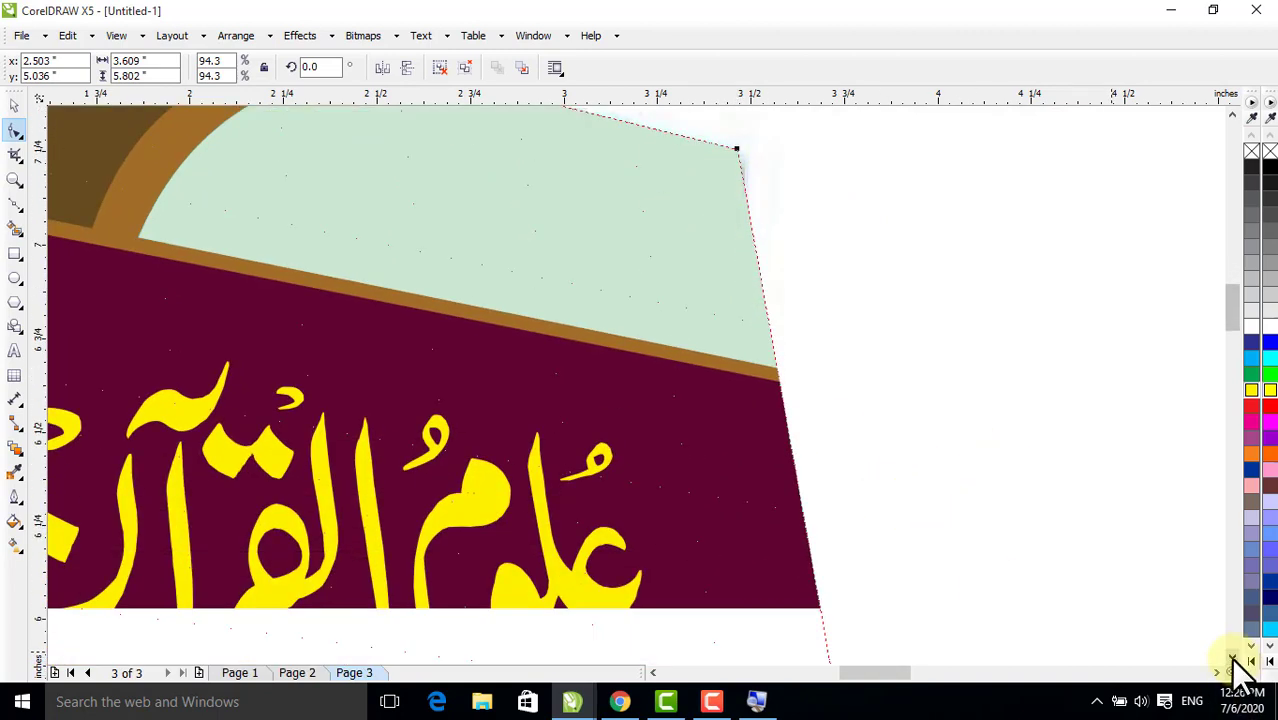
pyautogui.scroll(-10, 1240, 670)
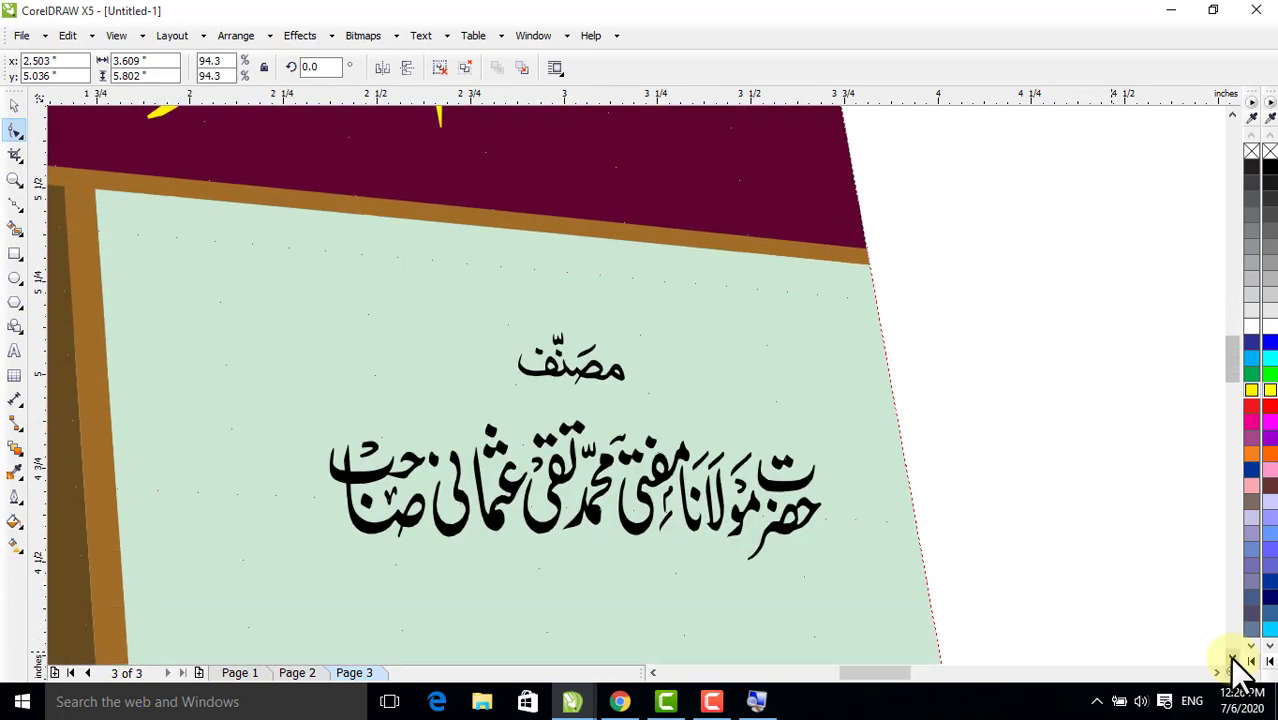
pyautogui.scroll(-8, 1240, 670)
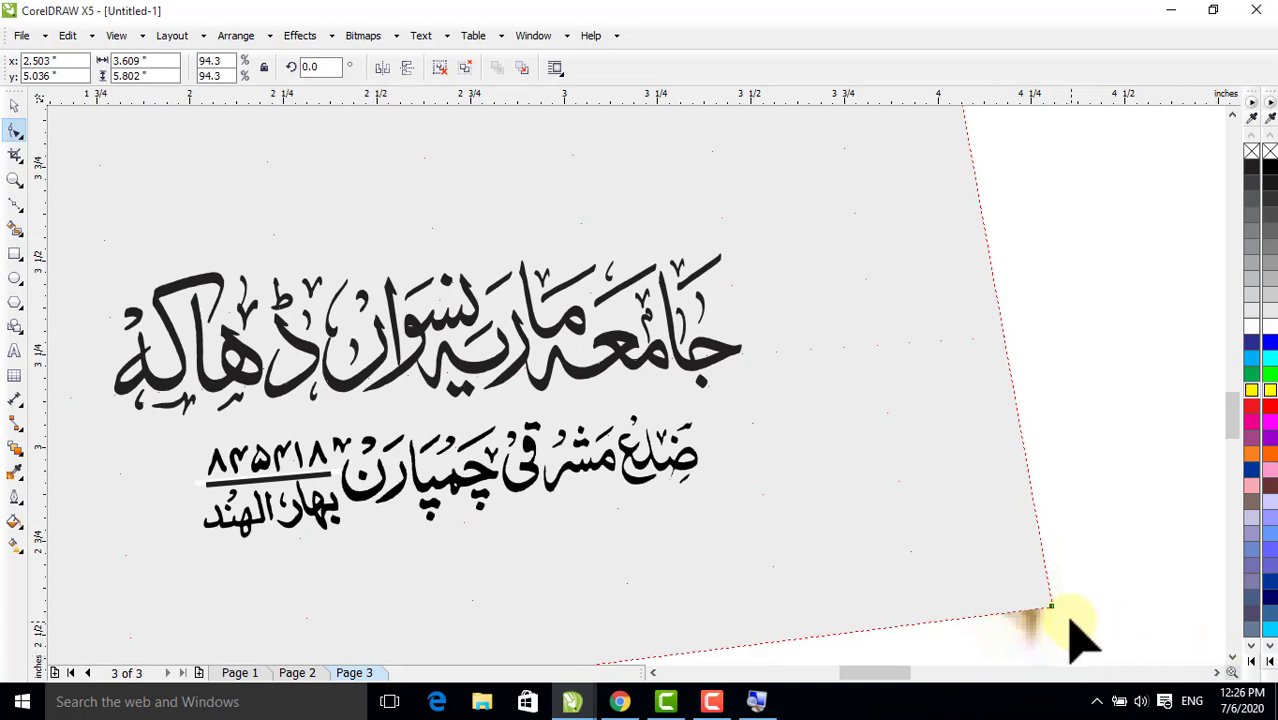
pyautogui.moveTo(1050, 607); pyautogui.dragTo(793, 565)
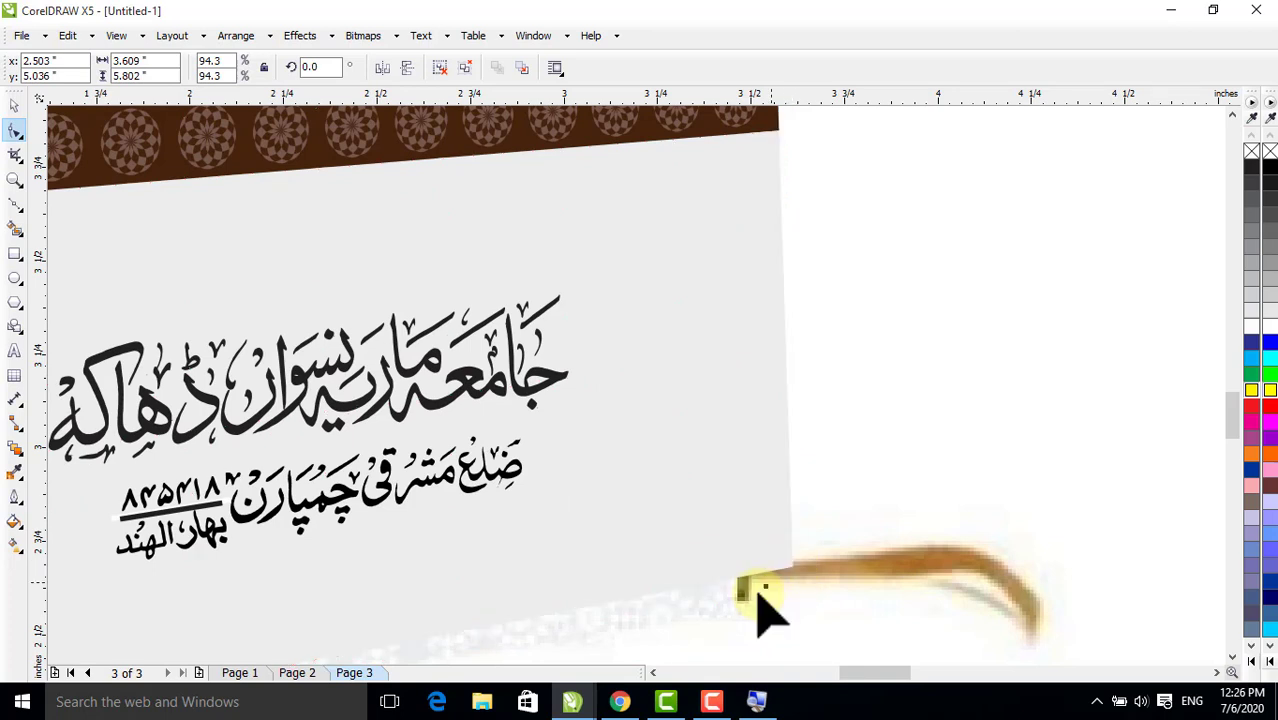
pyautogui.moveTo(738, 606); pyautogui.dragTo(748, 605)
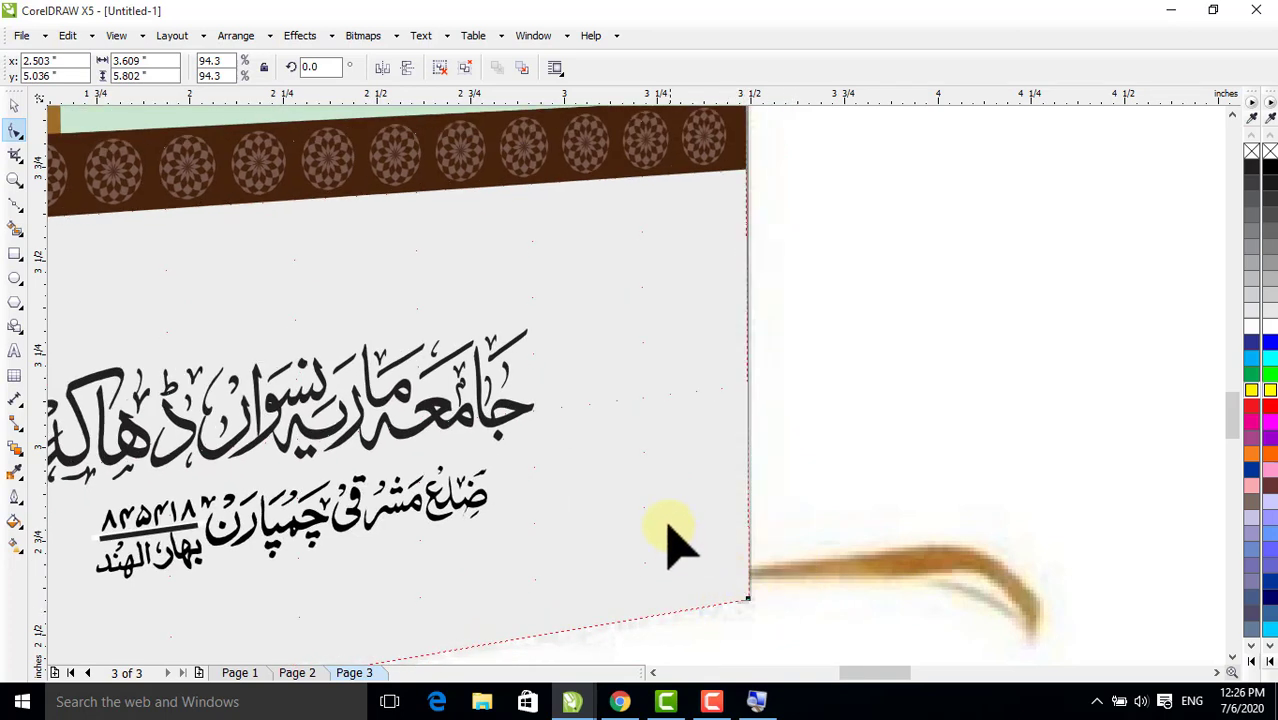
pyautogui.press('F4')
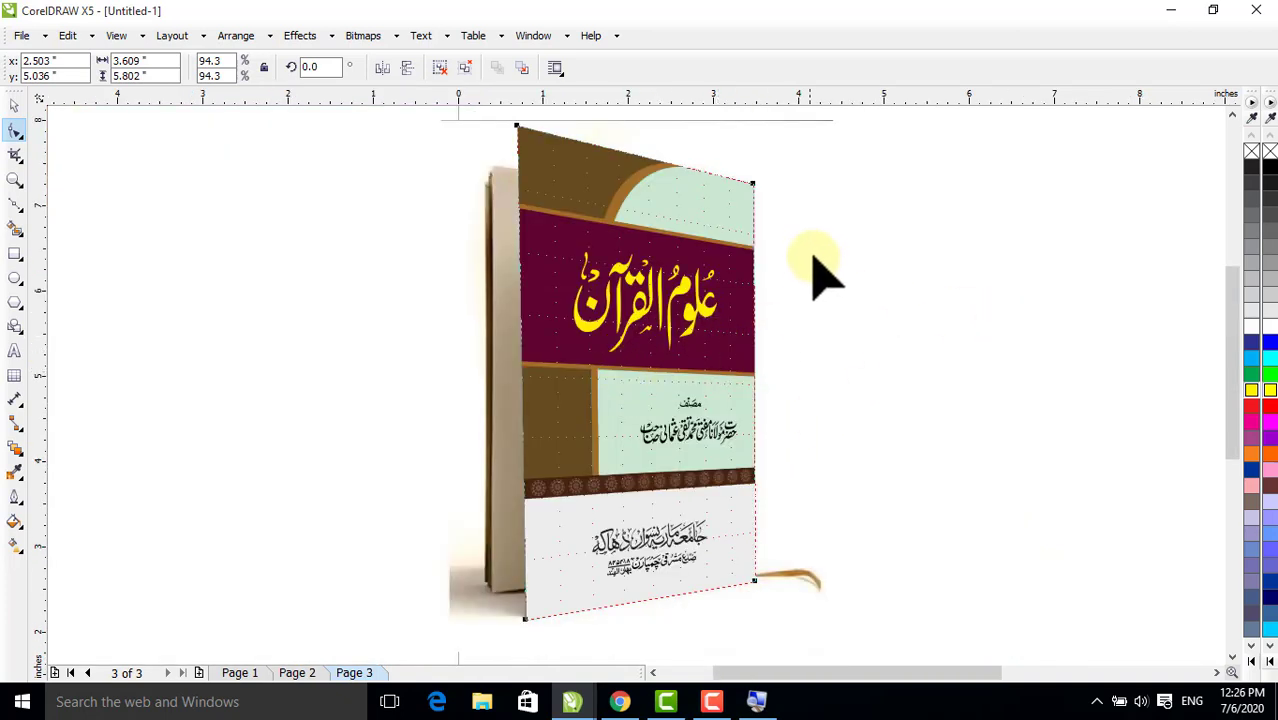
pyautogui.click(16, 106)
pyautogui.click(316, 257)
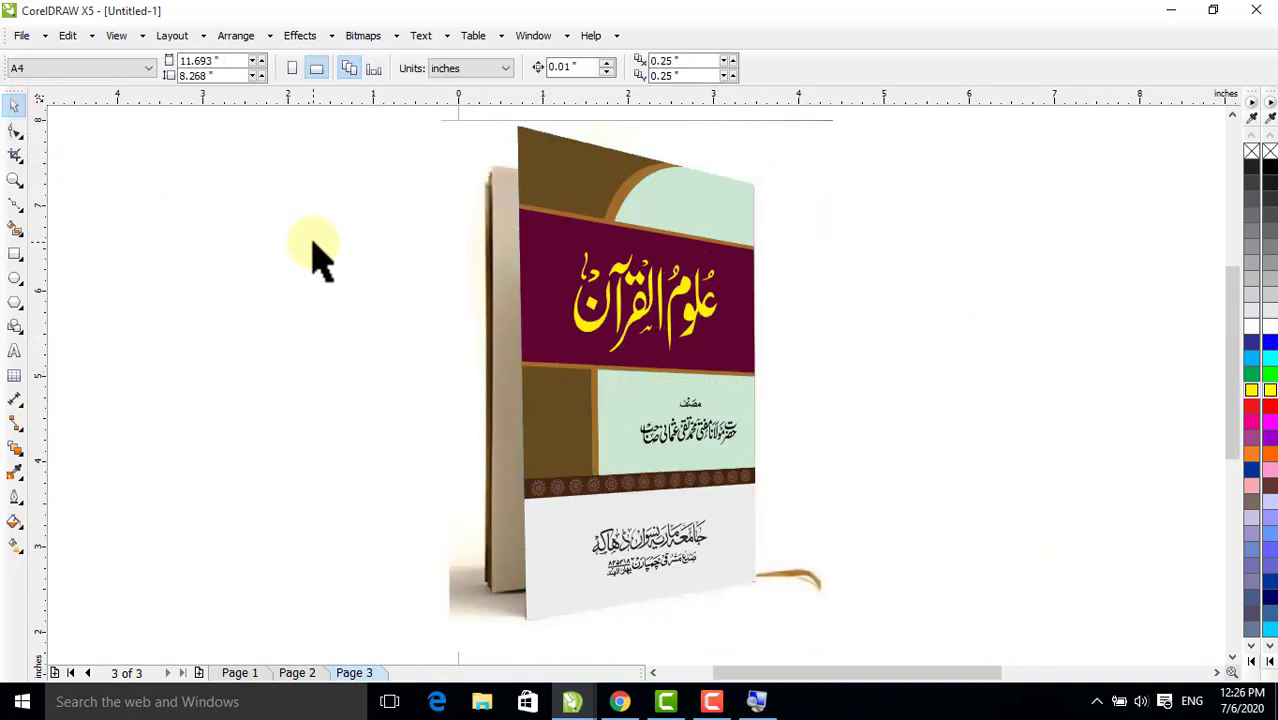